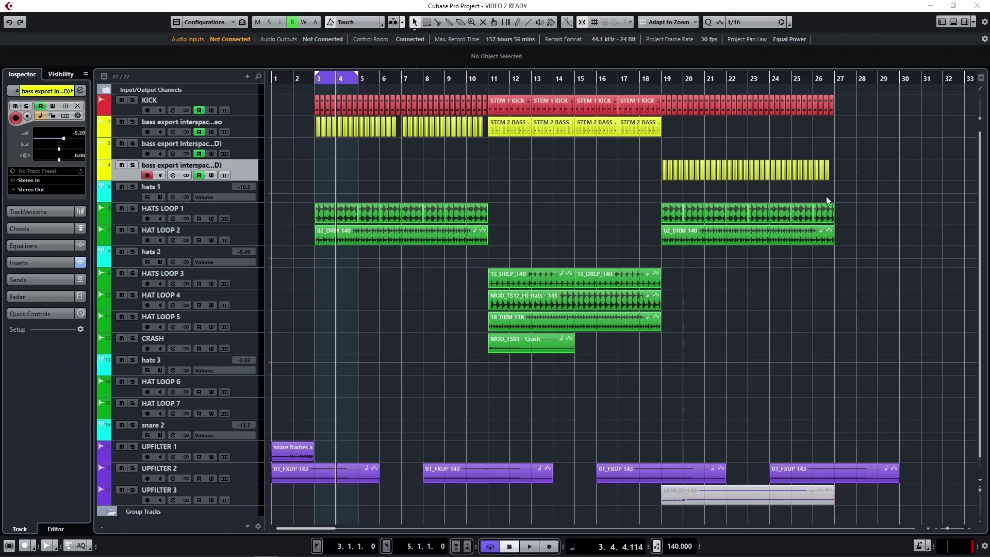
- Add an instrument track using the Sonic Academy Kick 2 plugin and move its window clear of the arrangement
right_click(246, 165)
mouse_move(310, 172)
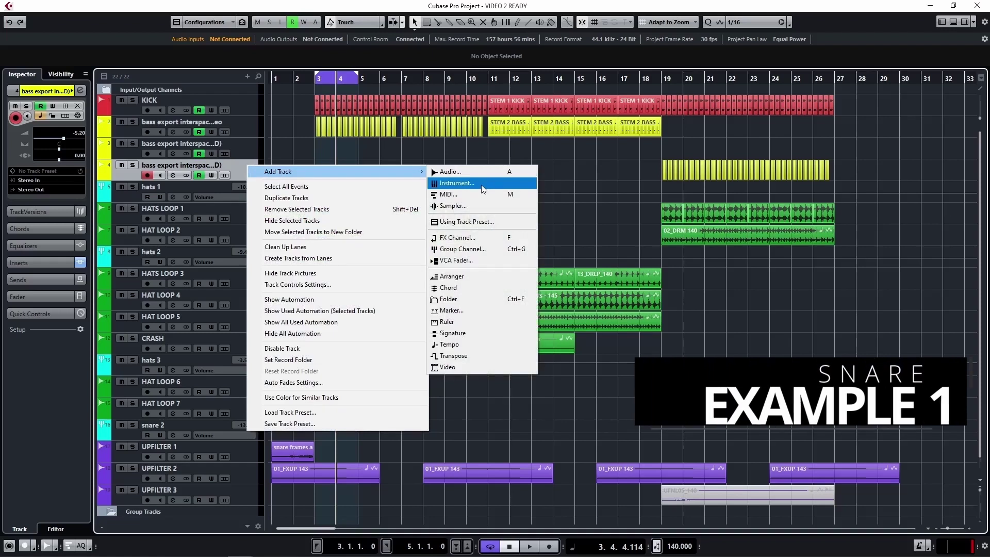
left_click(480, 188)
left_click(427, 251)
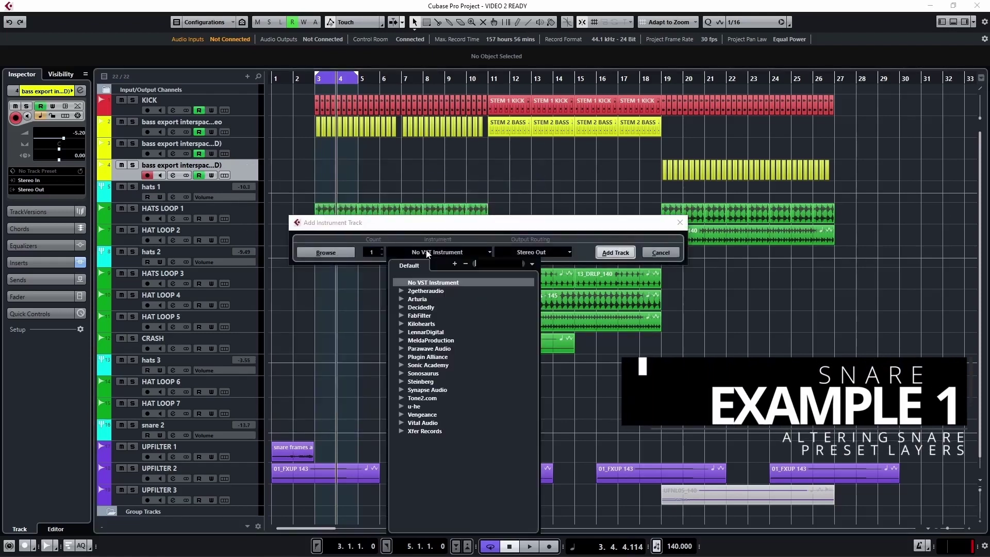
left_click(404, 365)
left_click(438, 382)
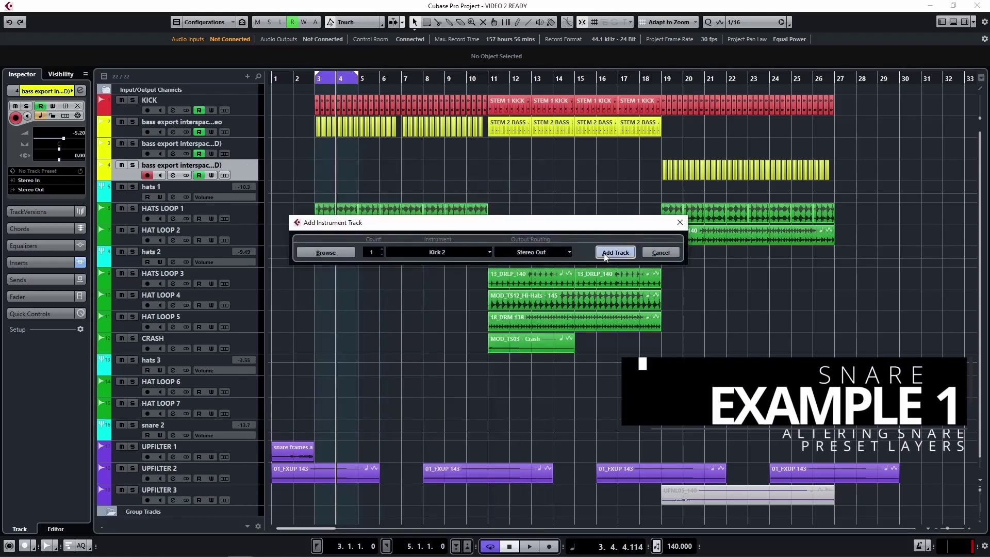
left_click(608, 252)
left_click_drag(591, 101, 836, 65)
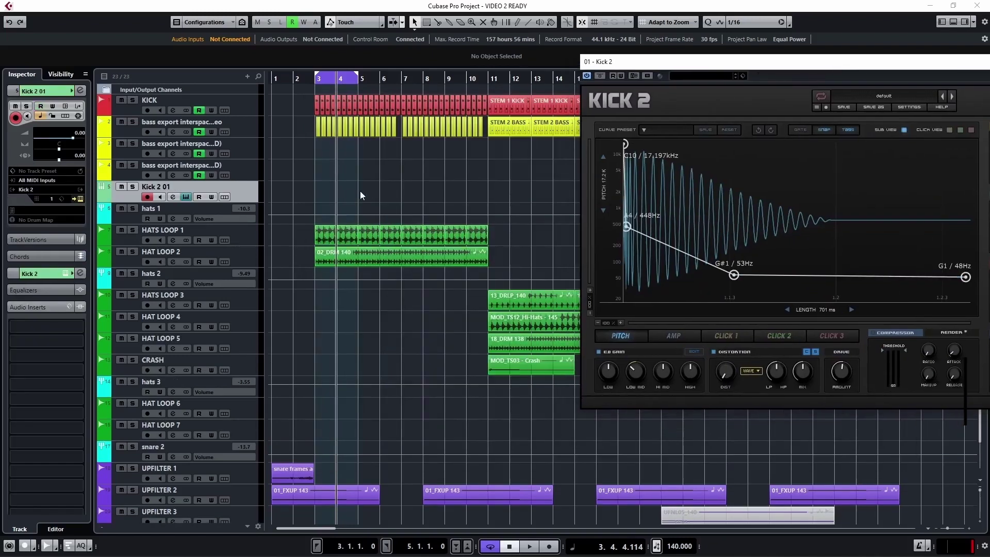
- Create a MIDI part from bar 3 to bar 5 on the Kick 2 track with D#3 notes on beats 2 and 4
double_click(351, 192)
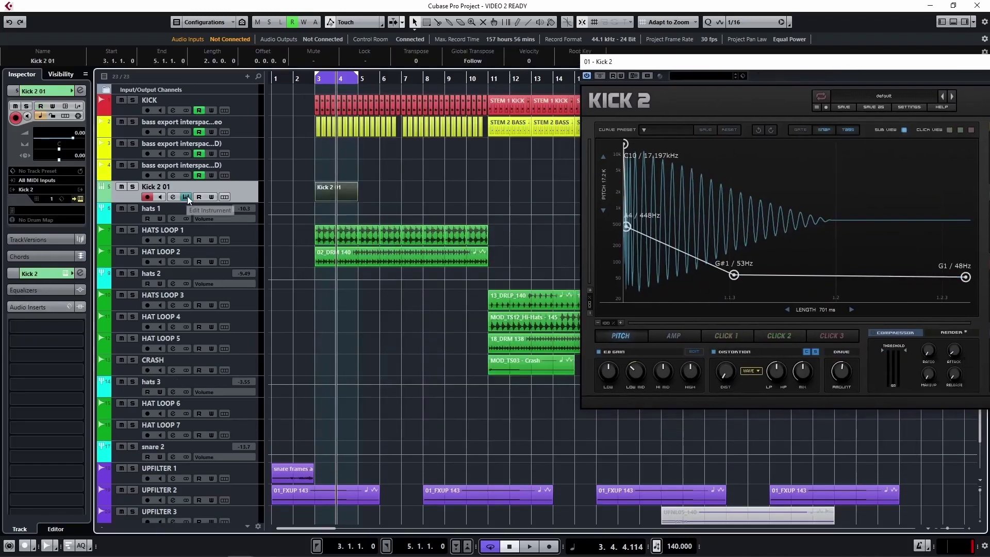
double_click(342, 190)
left_click(203, 419)
left_click(347, 419)
left_click(490, 419)
left_click(633, 419)
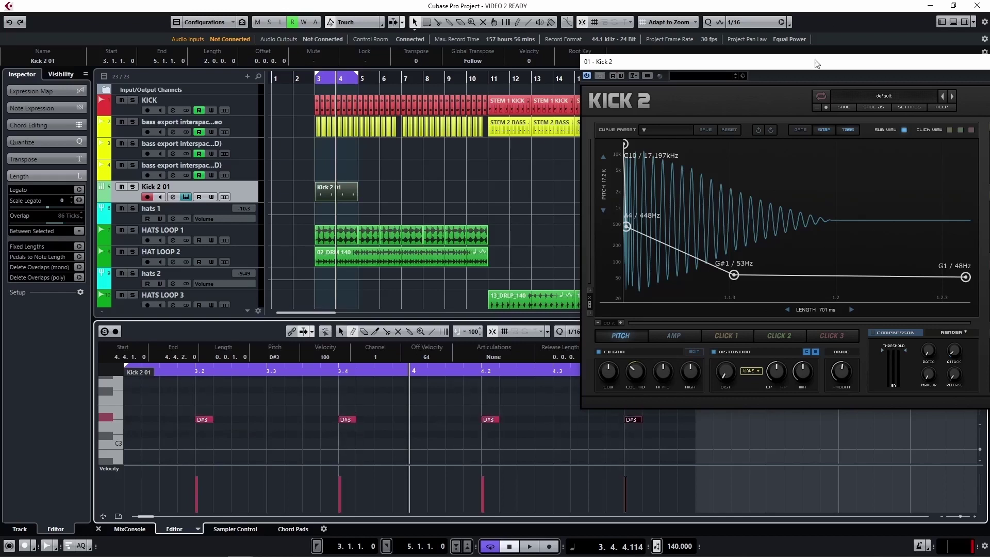
- Duplicate the two-bar snare part end to end along the Kick 2 track from bar 5 onward
left_click(387, 195)
left_click_drag(344, 190, 380, 188)
key("ctrl+d")
key("ctrl+d")
key("ctrl+d")
key("ctrl+d")
key("ctrl+d")
key("ctrl+d")
key("ctrl+d")
key("ctrl+d")
key("ctrl+d")
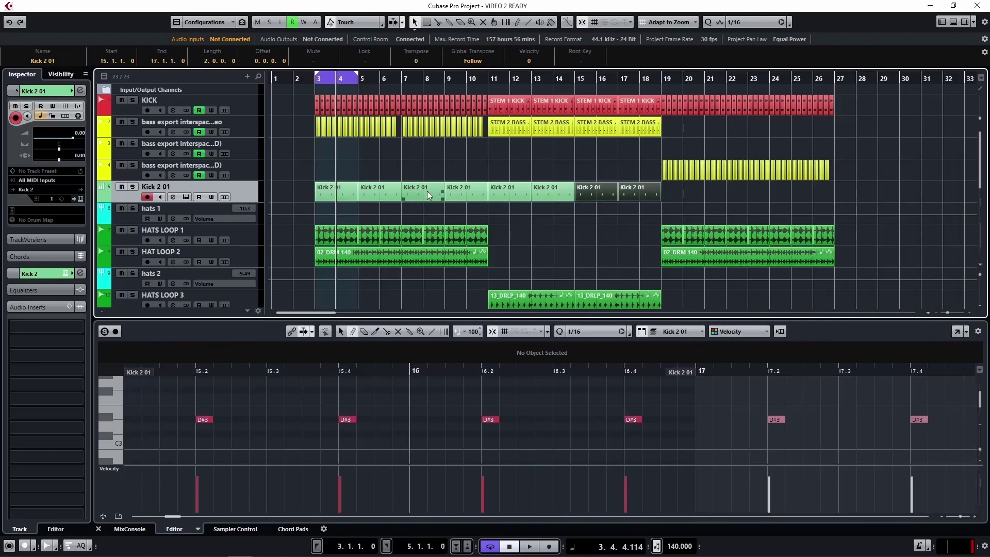
- Reopen the Kick 2 plugin and load SDSF SNARE - 003 from the DLC Snare Frames bank's SDSF SNARES category
key("ctrl+alt+e")
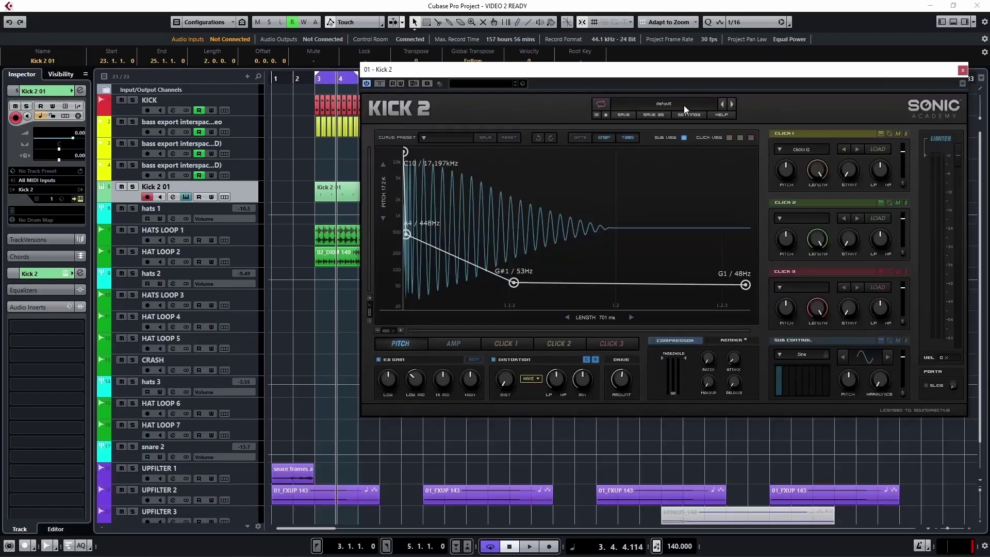
left_click(683, 106)
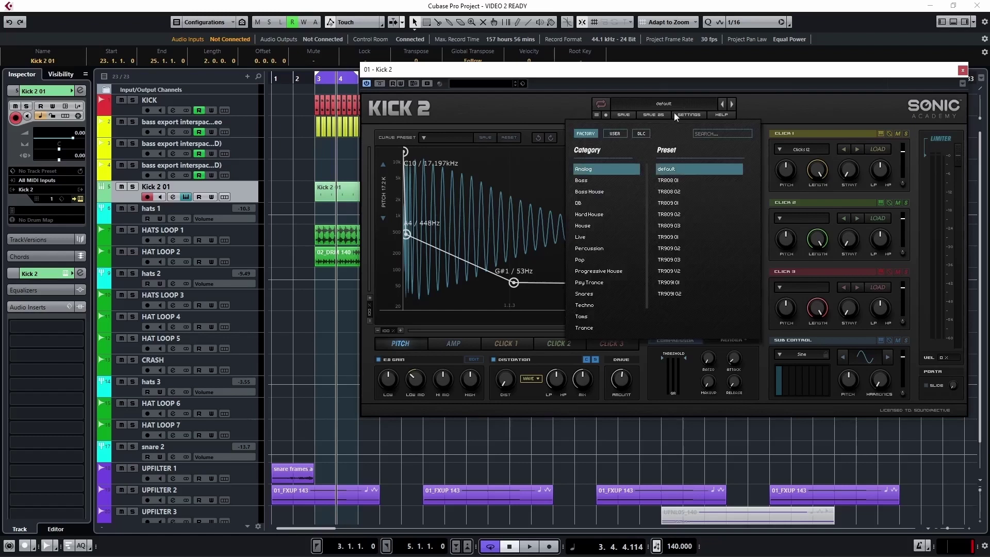
left_click(640, 134)
left_click(613, 169)
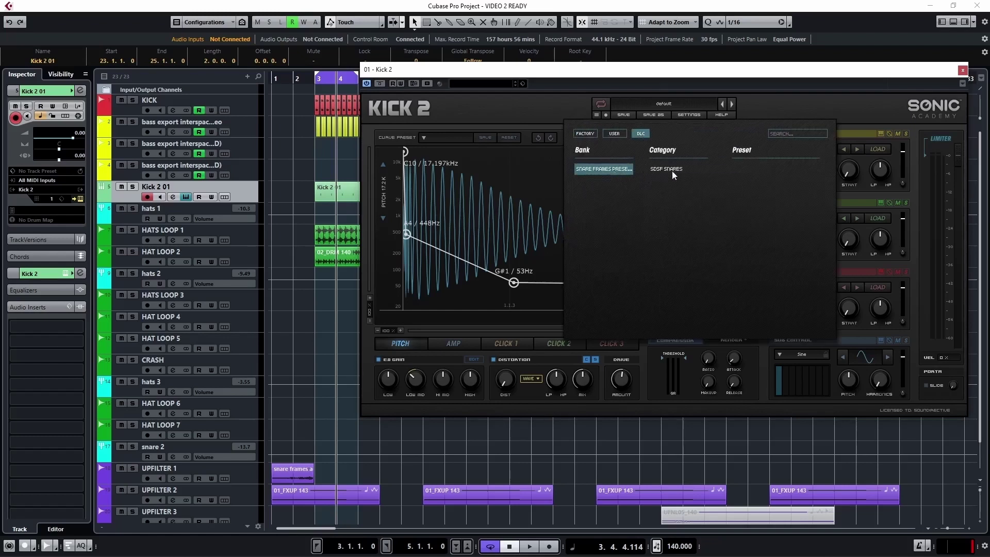
left_click(673, 168)
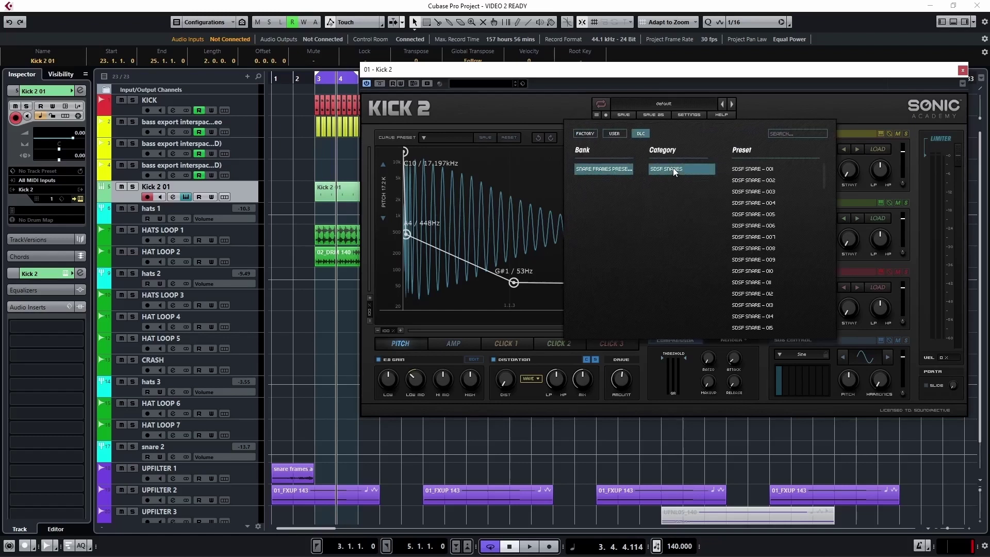
left_click(764, 193)
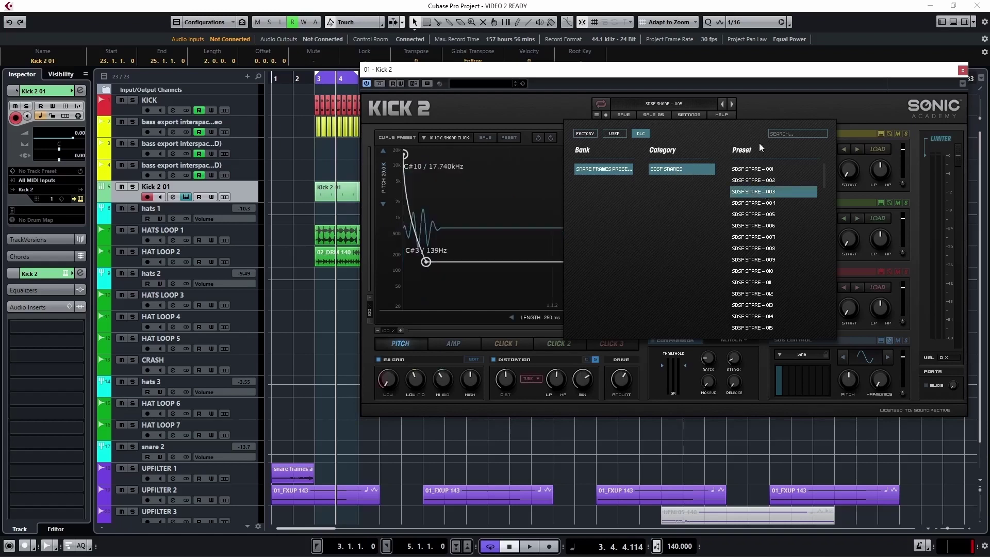
left_click(773, 102)
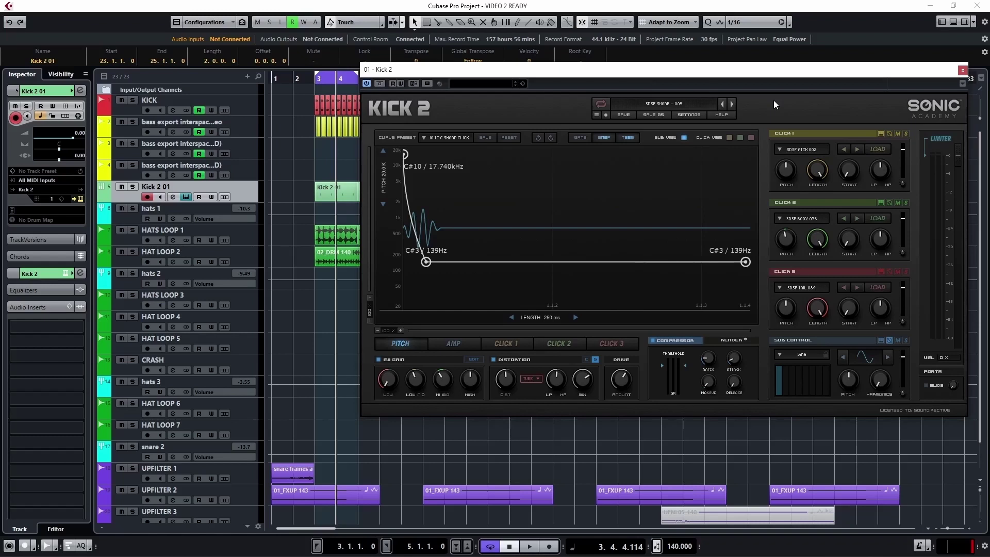
- Go through the D, D sharp, E and F sharp SDSF THUMPS curve presets and load 20 TC F SHARP CLICK
left_click(445, 139)
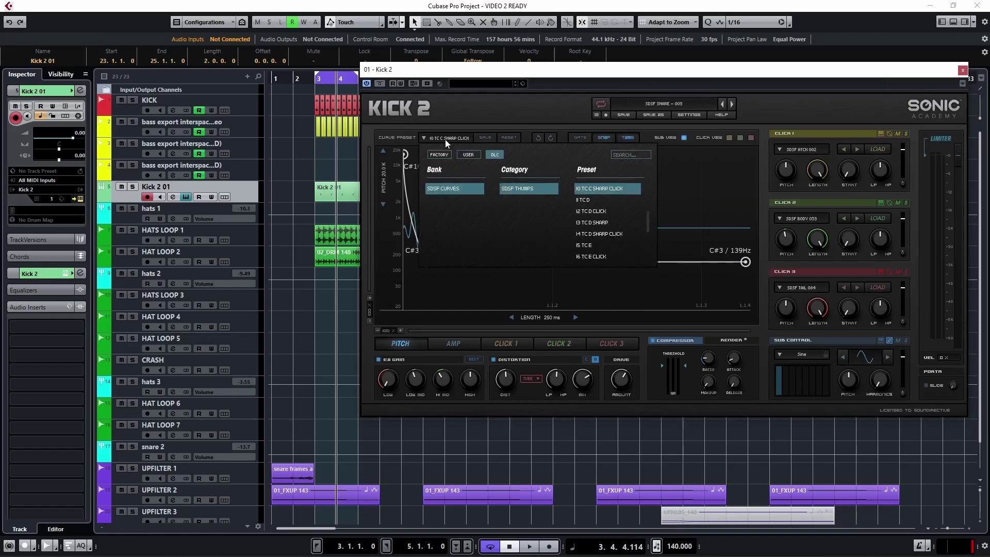
left_click(589, 201)
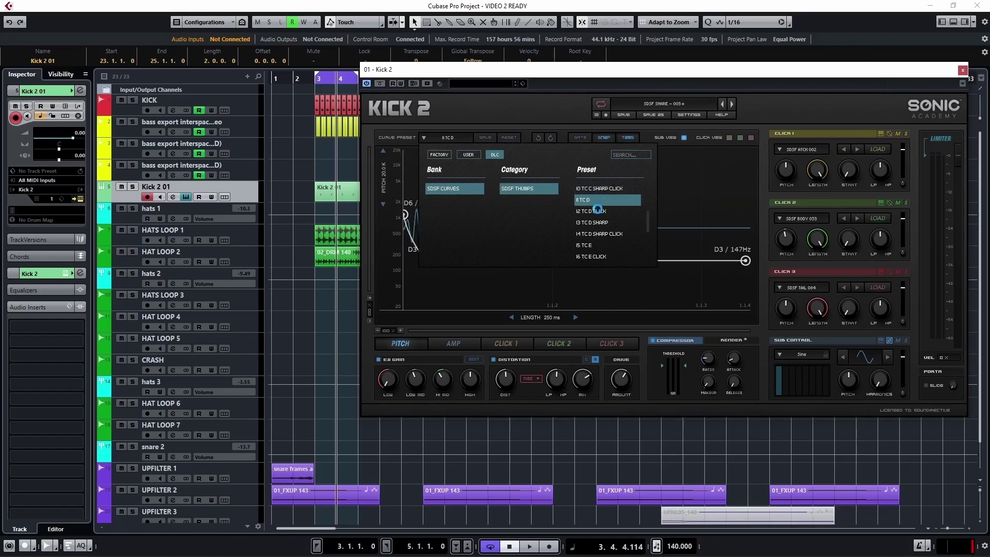
left_click(593, 211)
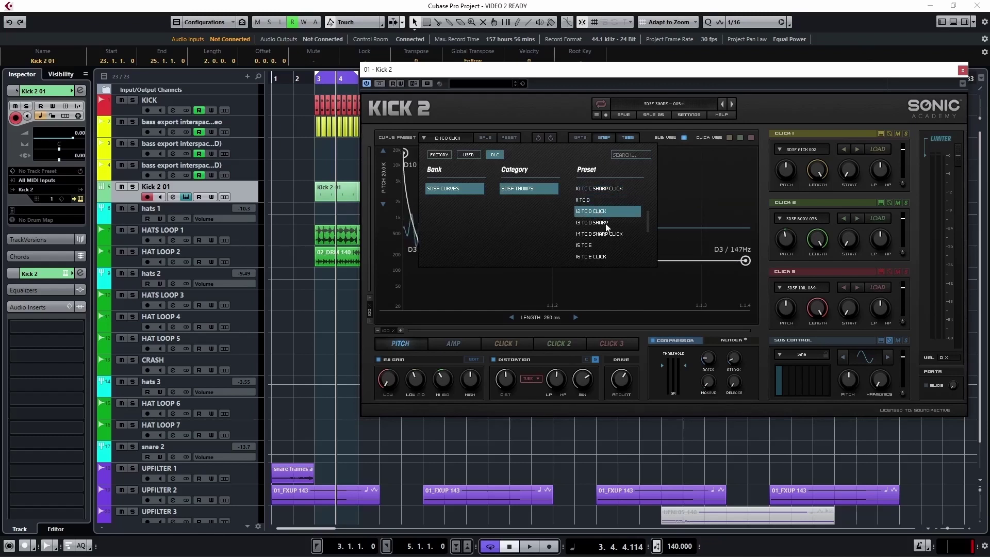
left_click(604, 225)
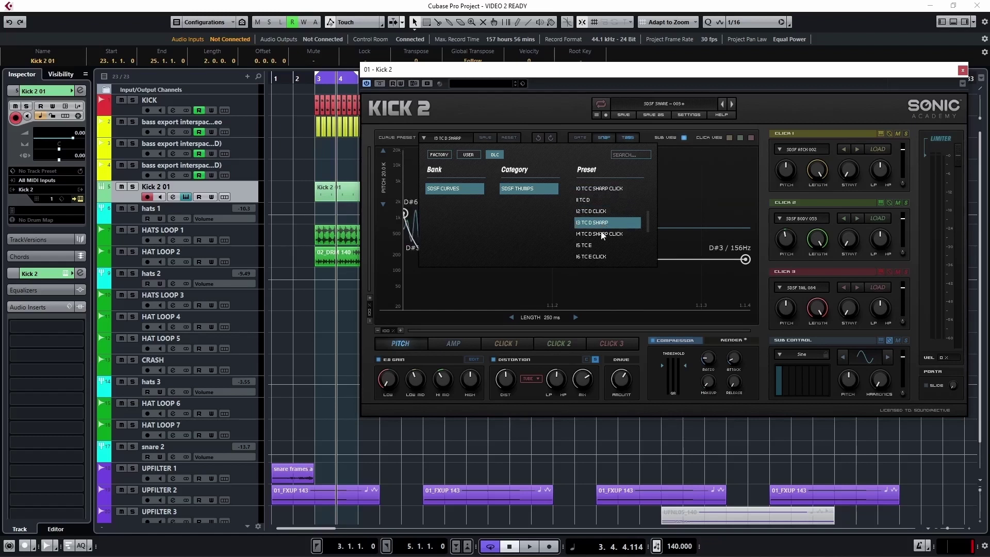
left_click(599, 235)
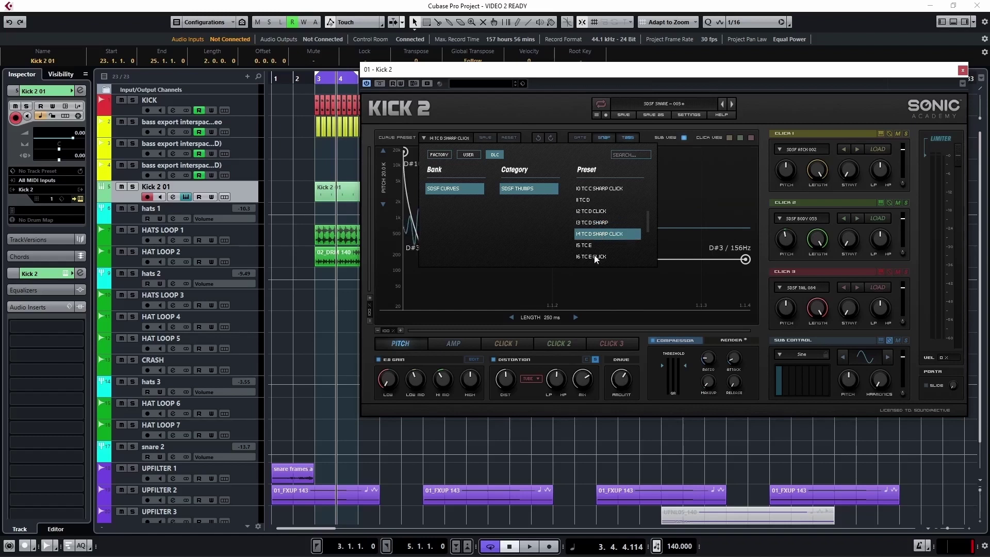
left_click(595, 255)
scroll(605, 226, "down", 3)
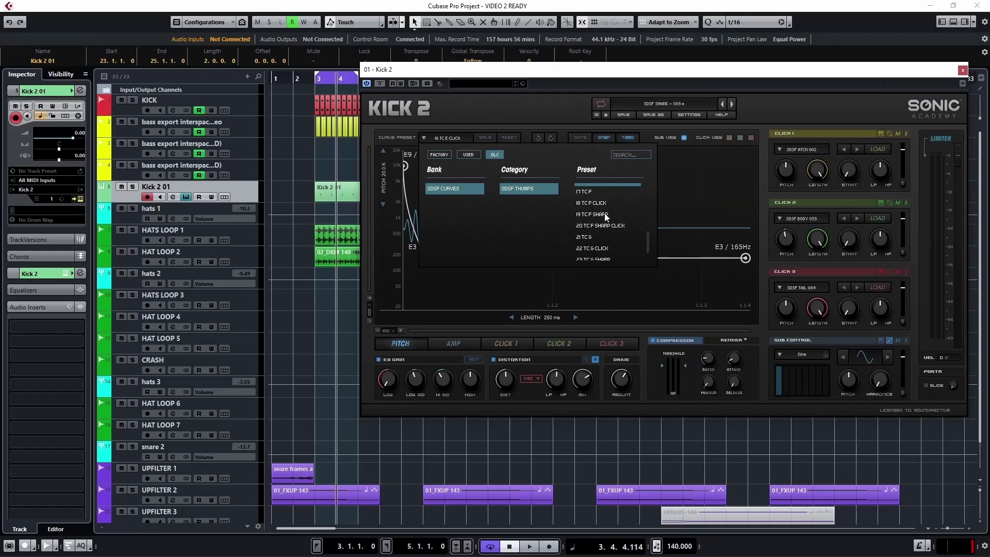
left_click(605, 214)
left_click(610, 227)
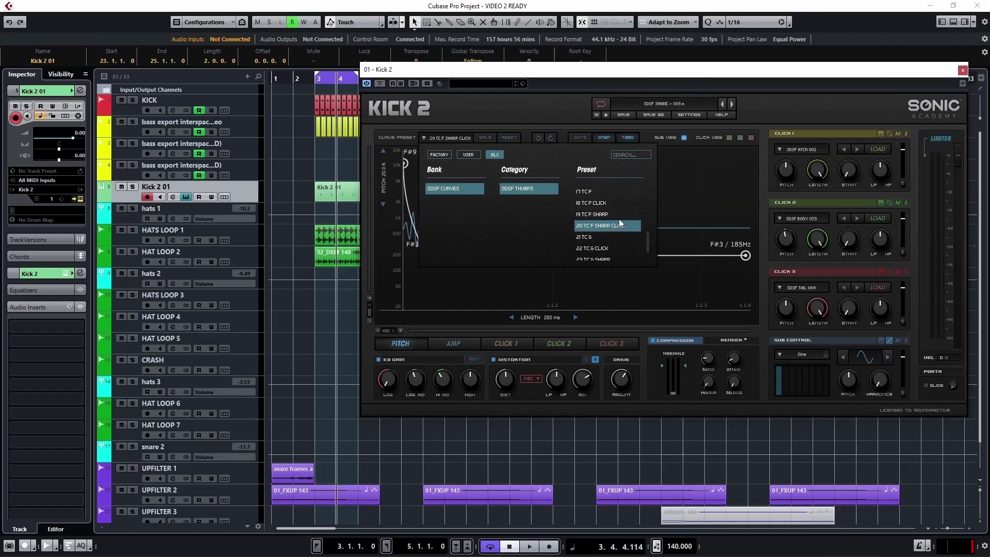
left_click(772, 101)
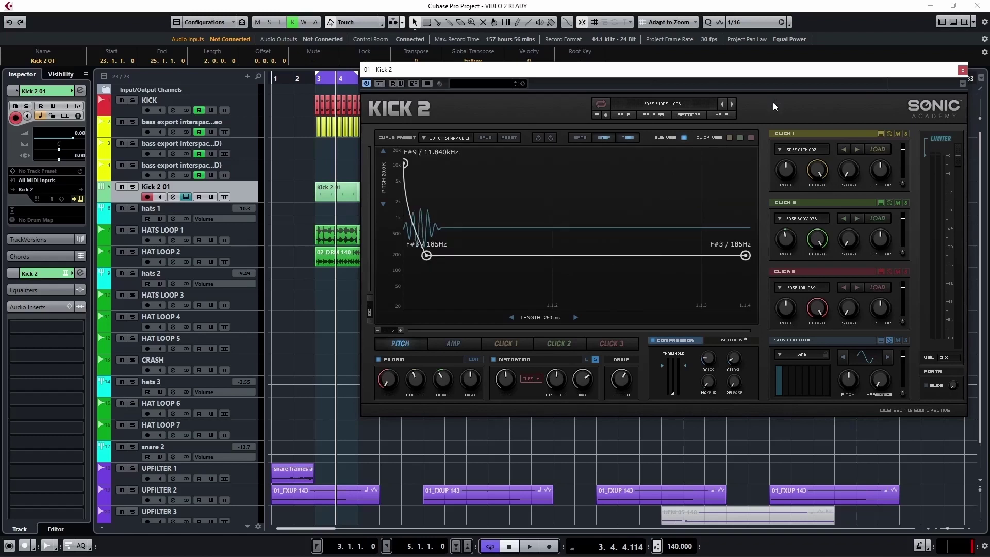
- Solo the Kick 2 track and compare curve presets 19 TC F SHARP and 20 TC F SHARP CLICK during playback, keeping the click version
key("s")
key("space")
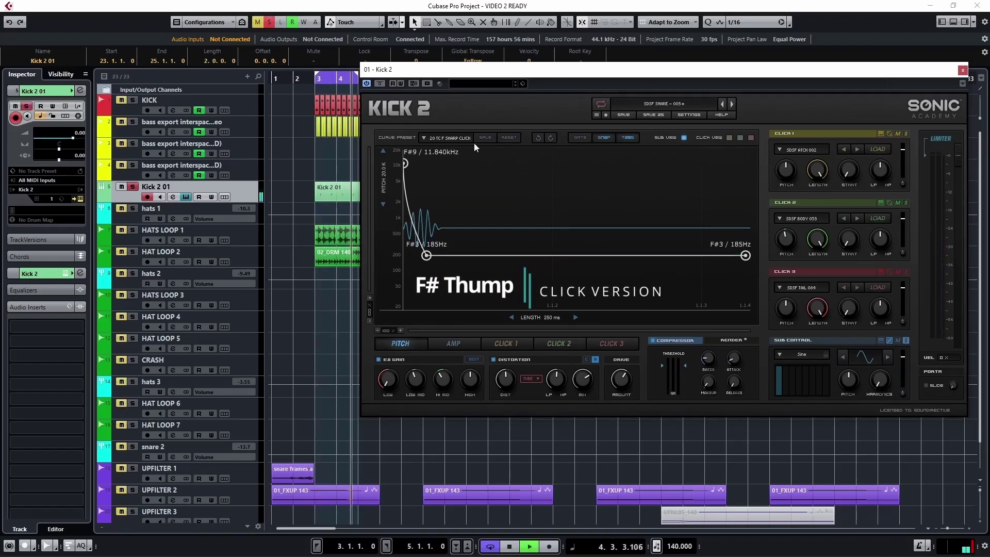
left_click(457, 137)
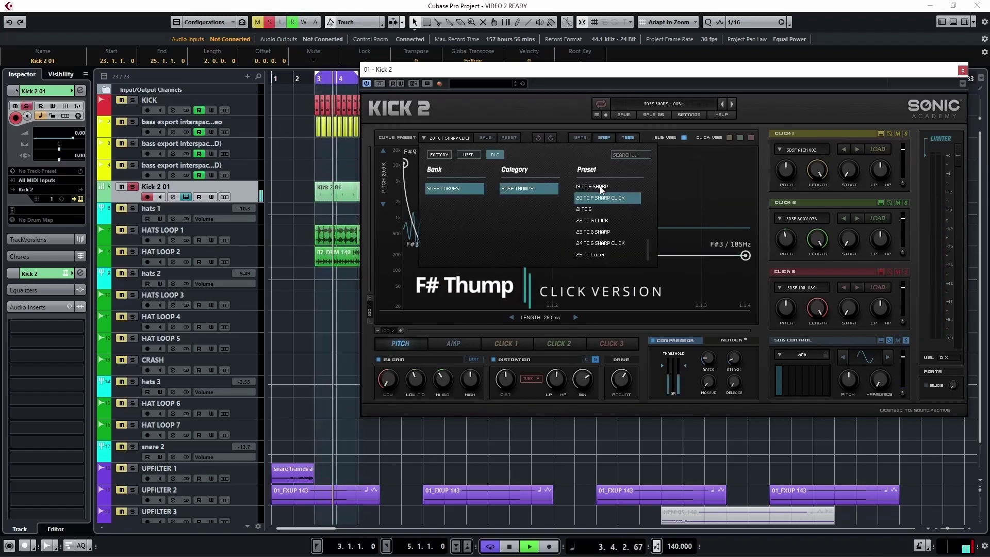
left_click(602, 188)
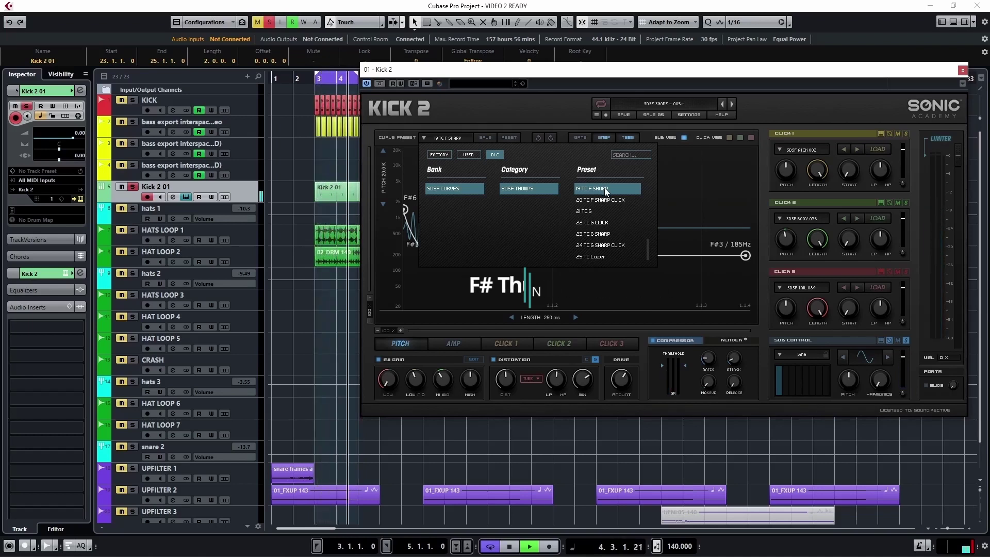
left_click(606, 200)
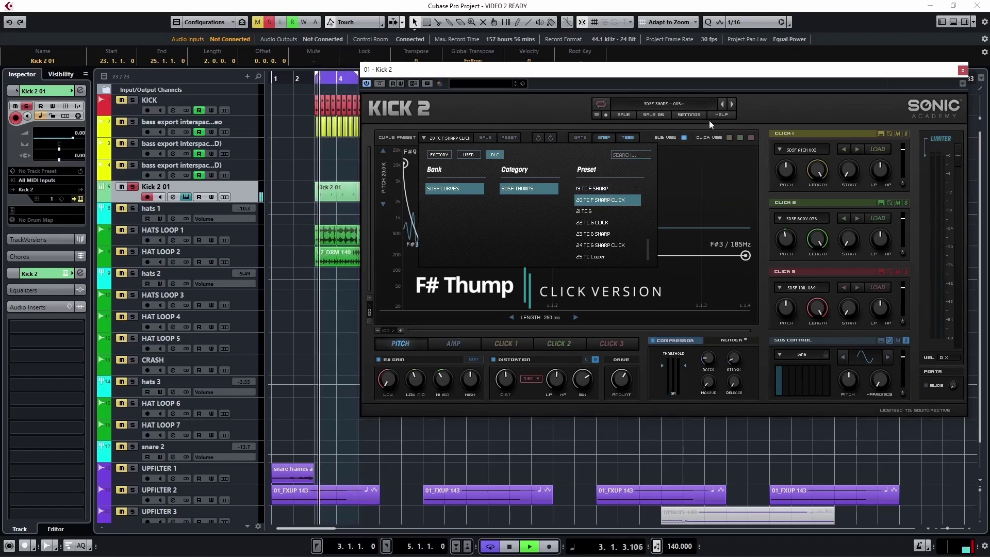
left_click(768, 110)
key("space")
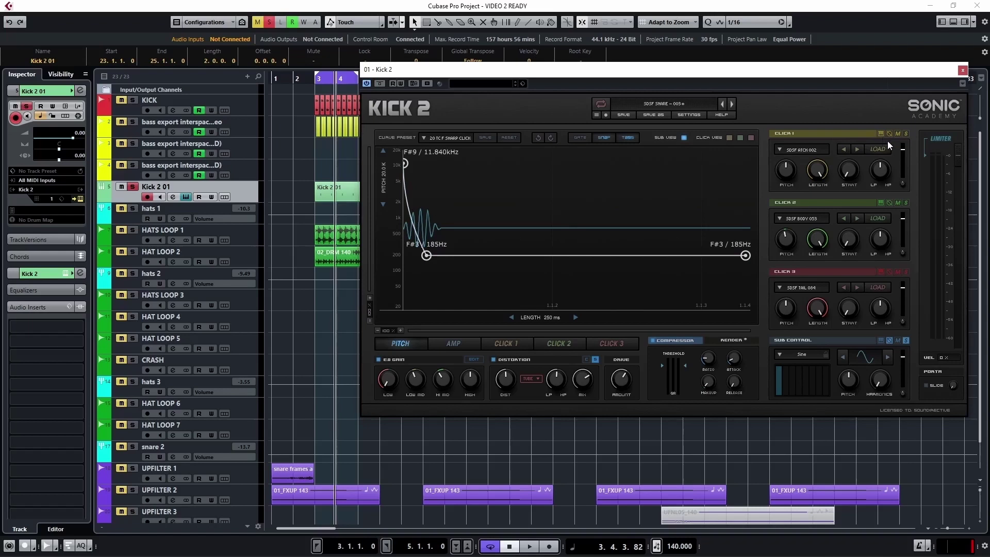
- Compare the Click 1 waveform with the sub waveform and extend the amp envelope's decay end point to about 0.034 s
left_click(729, 138)
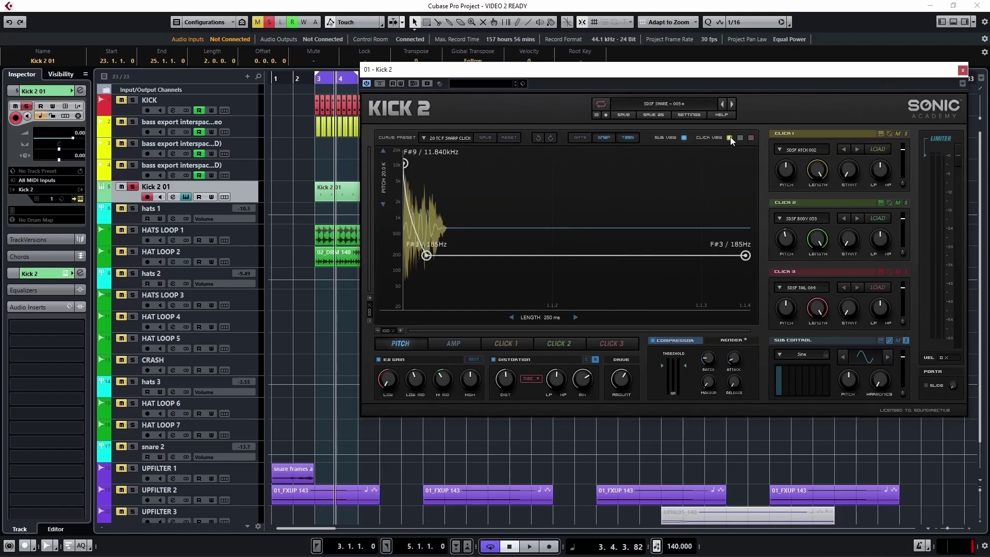
left_click(729, 138)
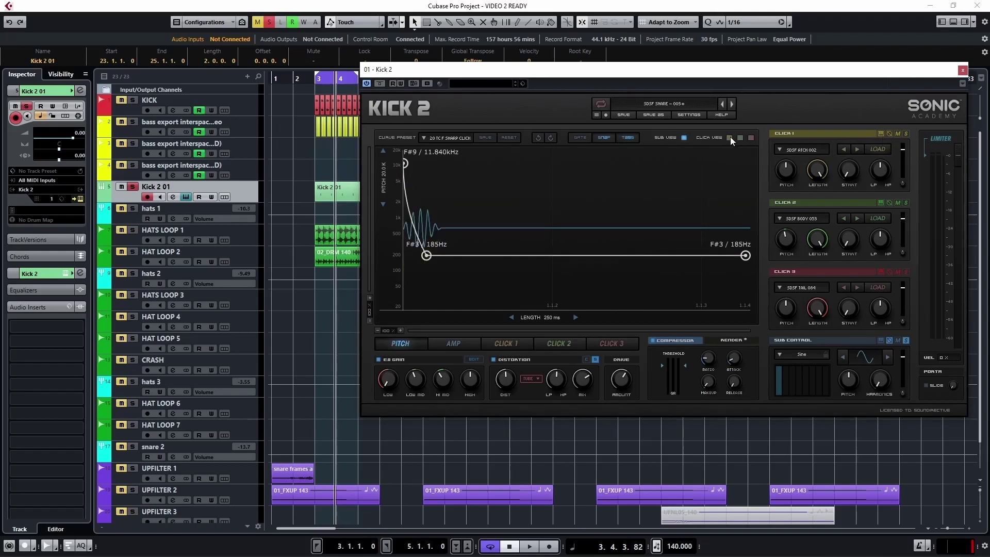
left_click(729, 137)
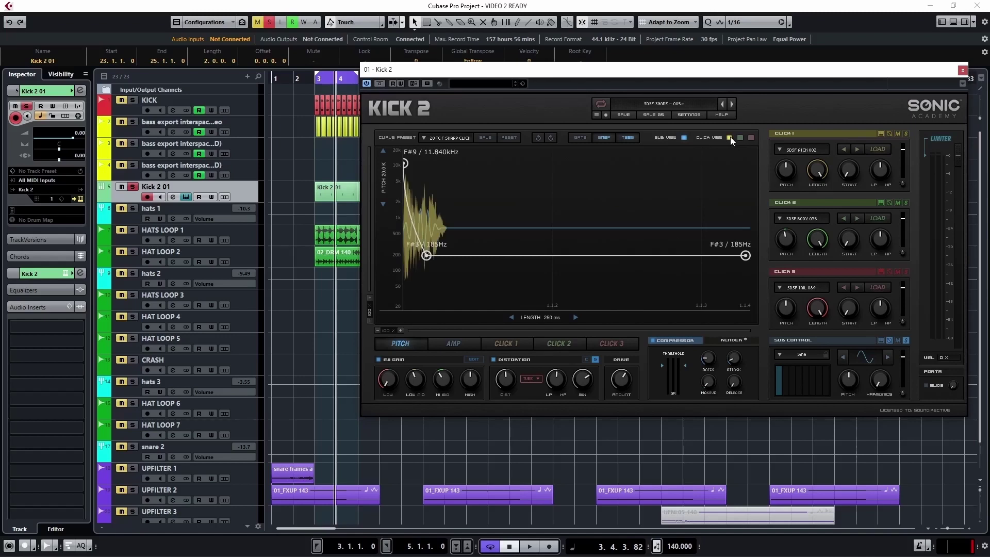
left_click(729, 137)
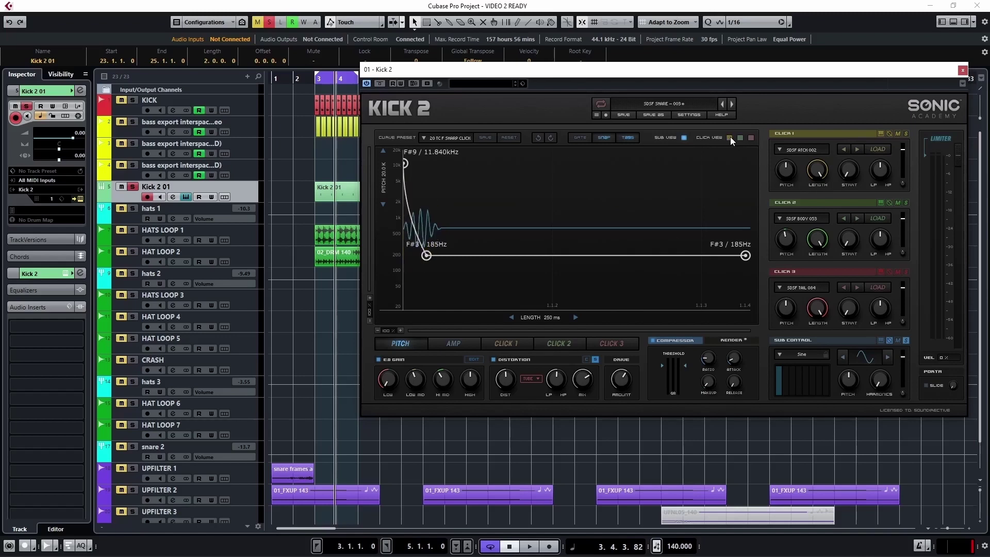
left_click(463, 345)
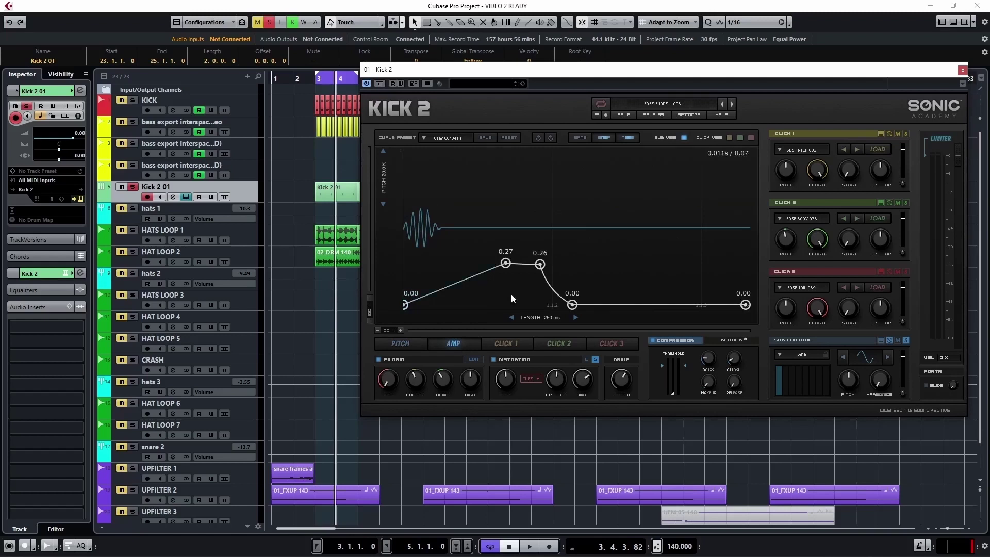
mouse_move(572, 304)
left_mouse_down()
mouse_move(699, 305)
mouse_move(588, 308)
left_mouse_up()
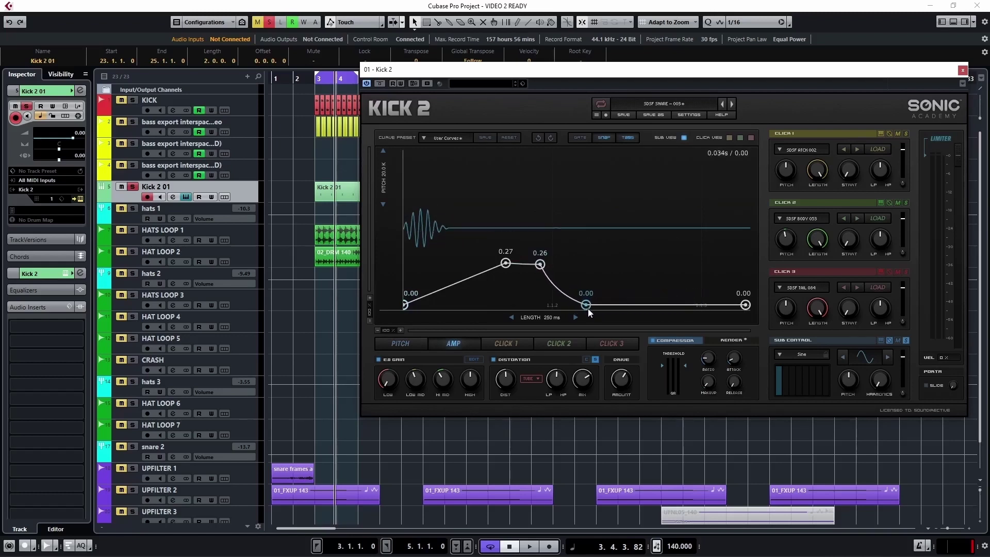
- Overlay the Click 1, Click 2 and Click 3 waveforms on the sub view and return to the pitch envelope
left_click(729, 138)
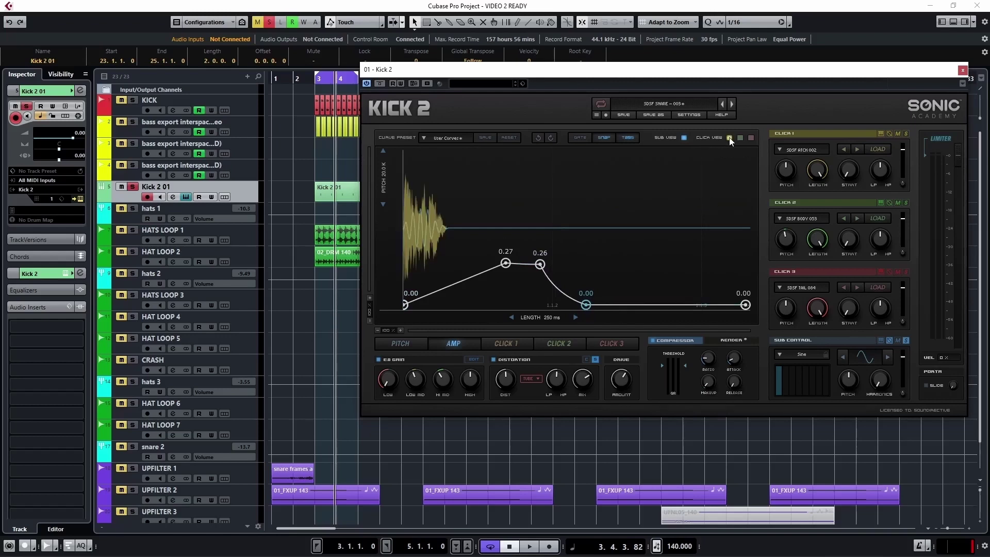
left_click(740, 138)
left_click(750, 137)
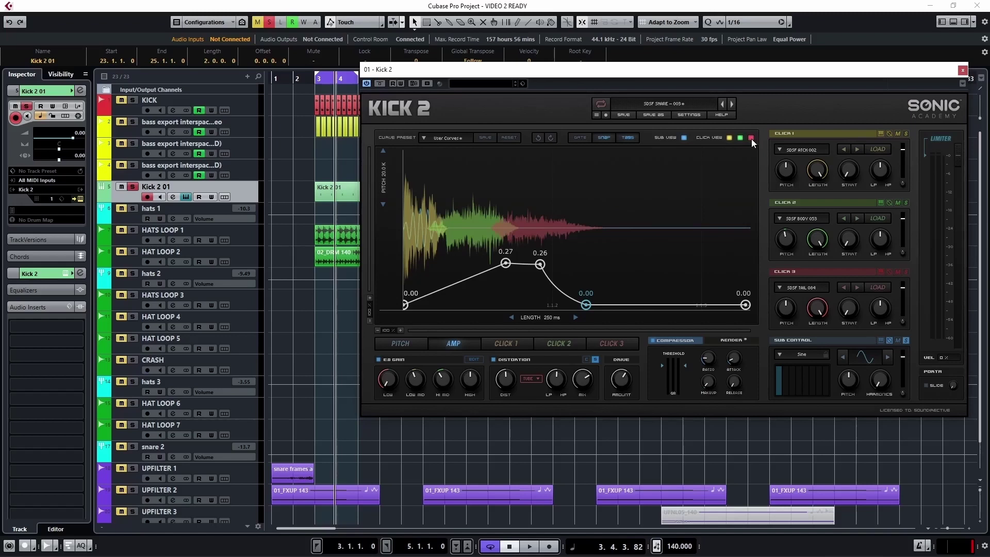
left_click(408, 342)
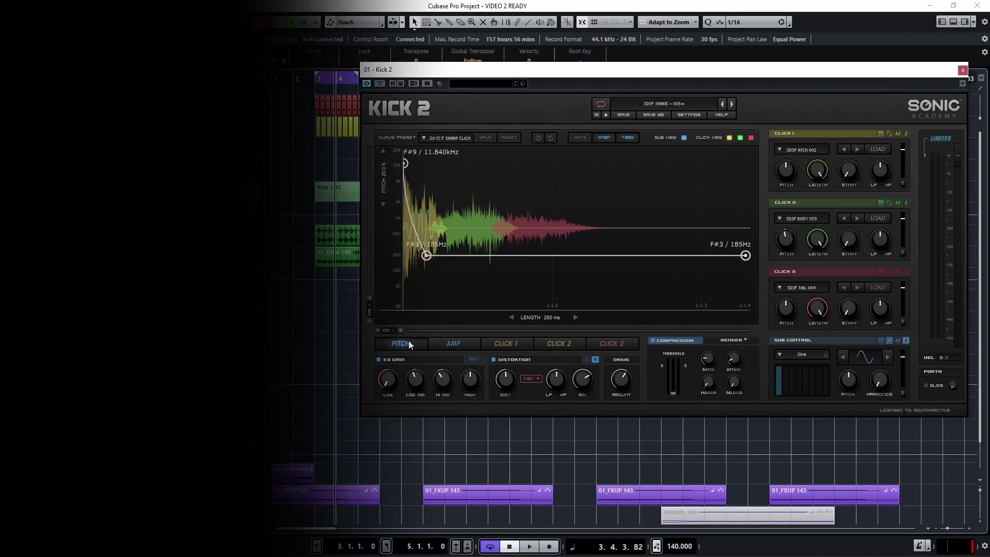
- Set Kick 2's processing mode to Stereo in its settings and close them
left_click(694, 116)
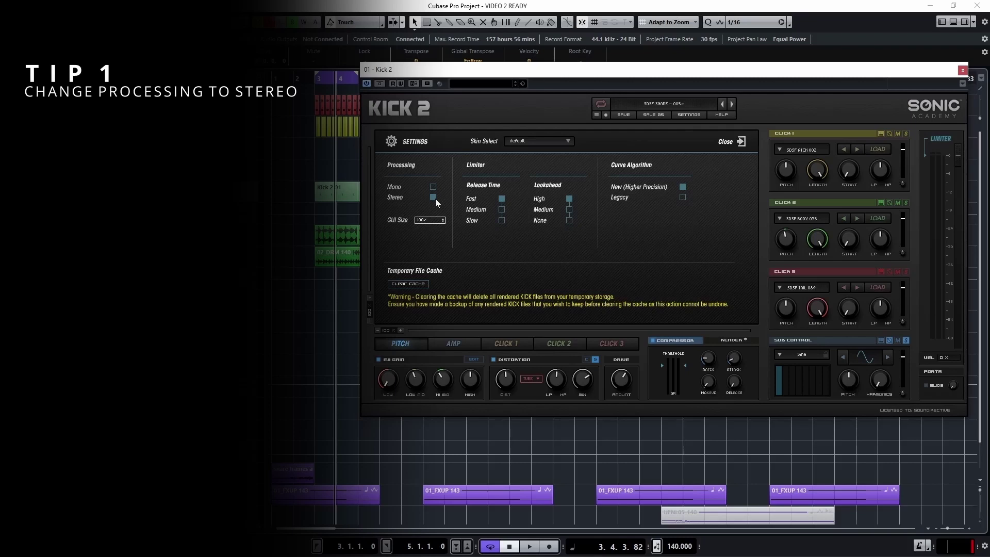
left_click(741, 142)
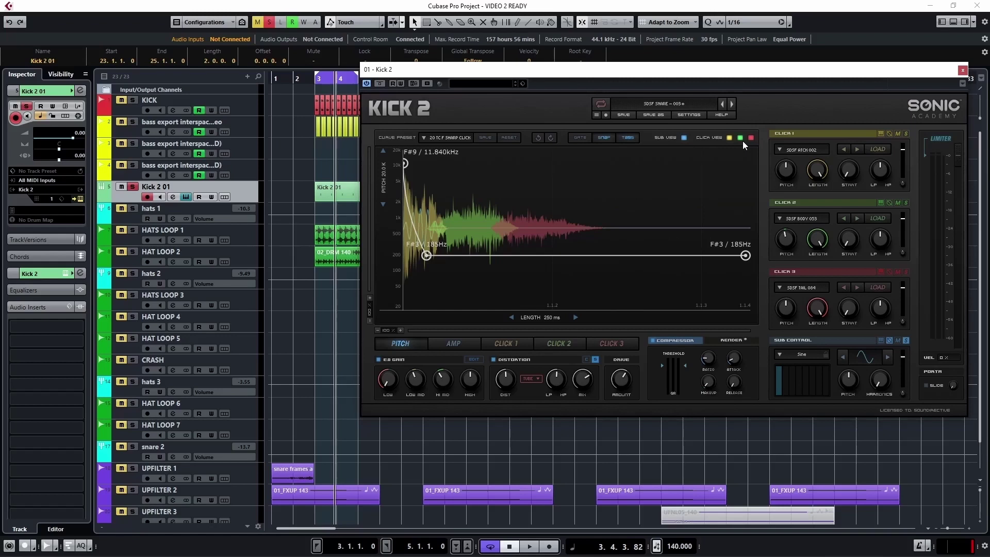
- Start playback and audition the SDSF SNARE presets one after another up to 011
key("space")
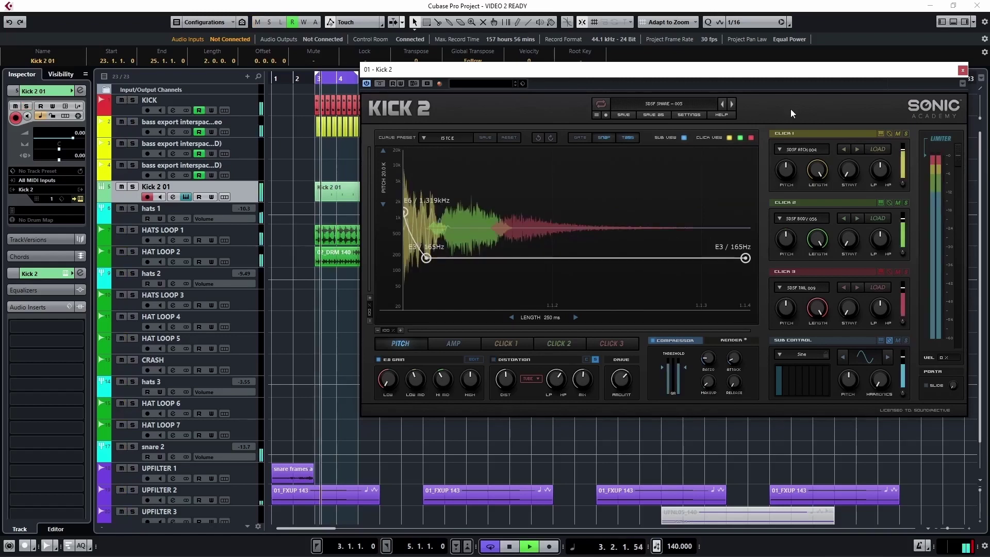
left_click(732, 104)
left_click(732, 103)
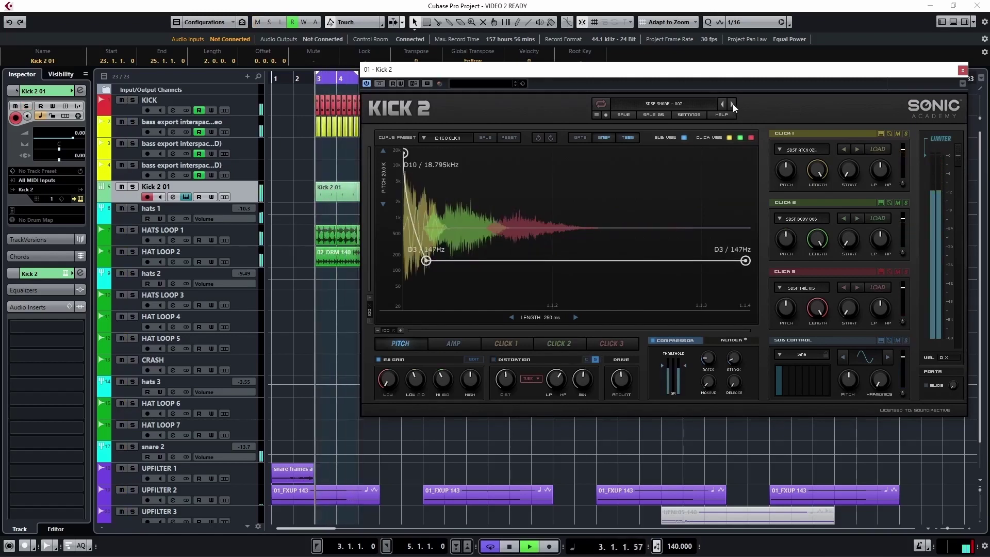
left_click(732, 104)
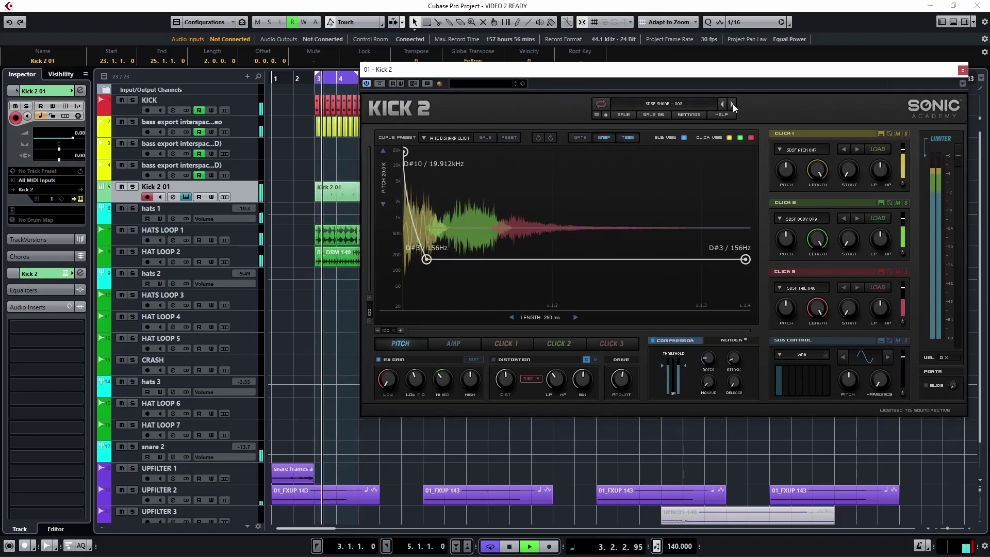
left_click(732, 103)
left_click(732, 104)
left_click(731, 103)
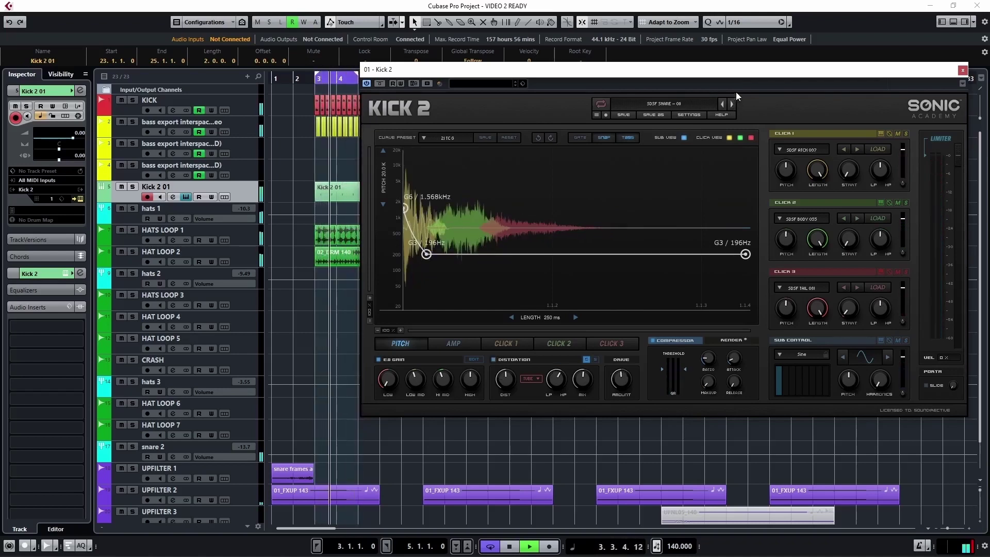
- Extend the loop range to bar 7 and audition presets SDSF SNARE 012 to 018 before stopping playback
left_click_drag(742, 75, 802, 91)
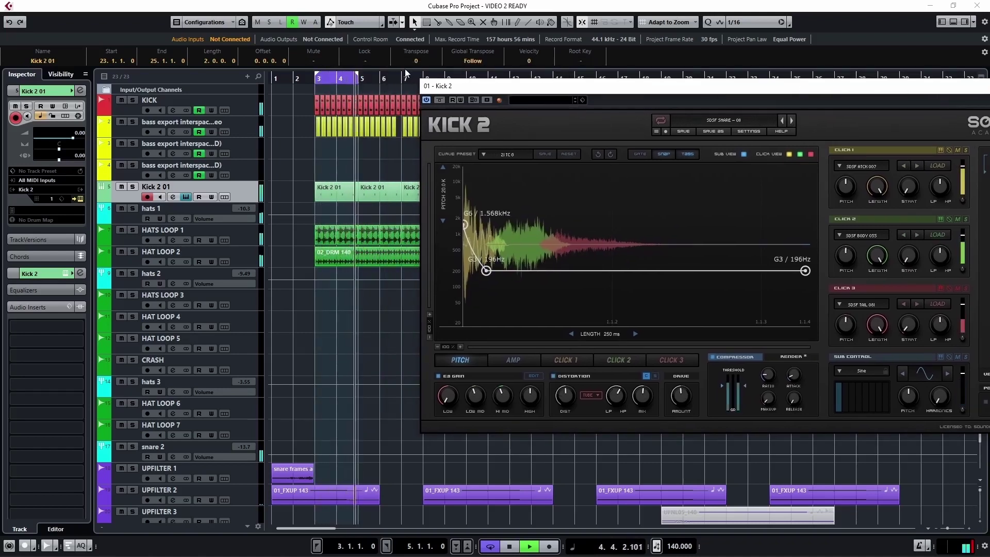
left_click_drag(403, 83, 405, 79)
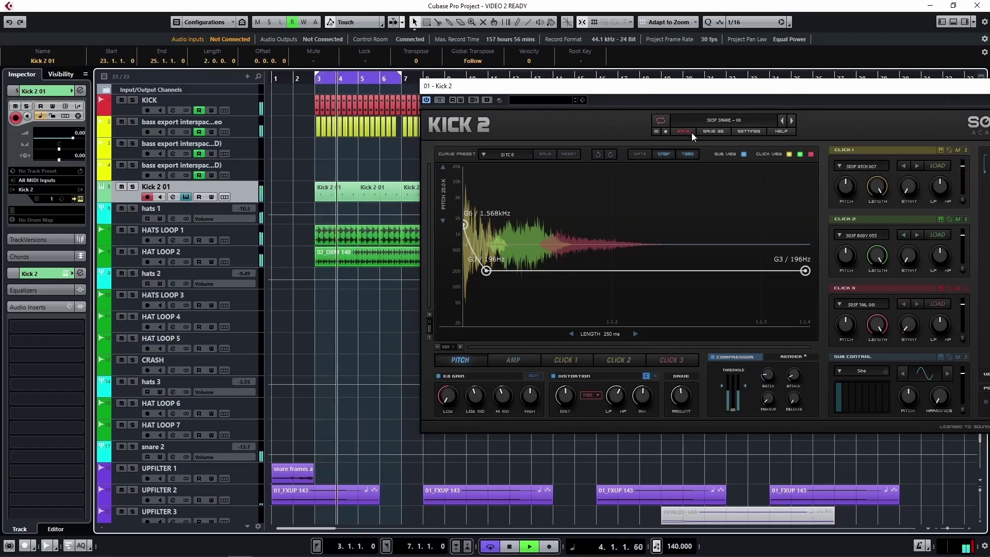
left_click(793, 120)
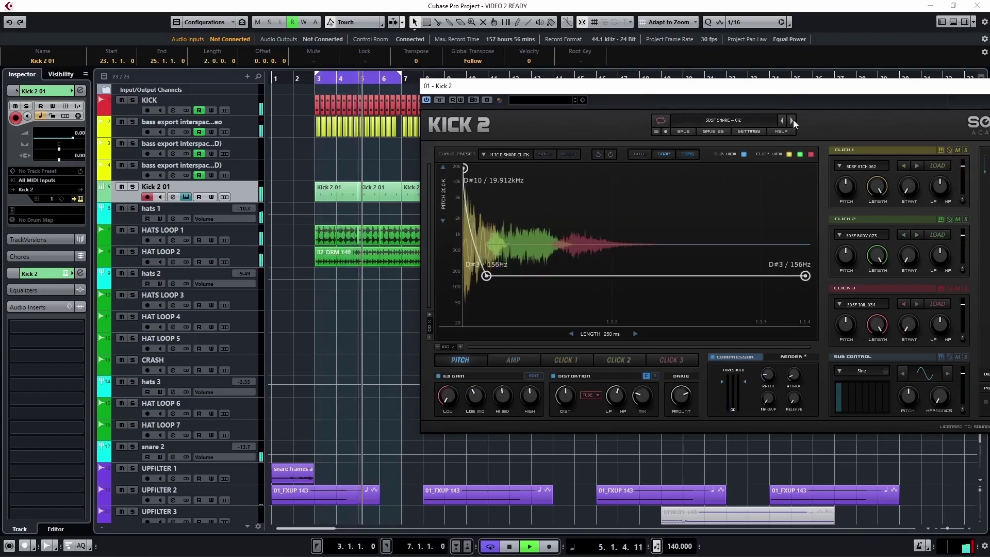
left_click(791, 119)
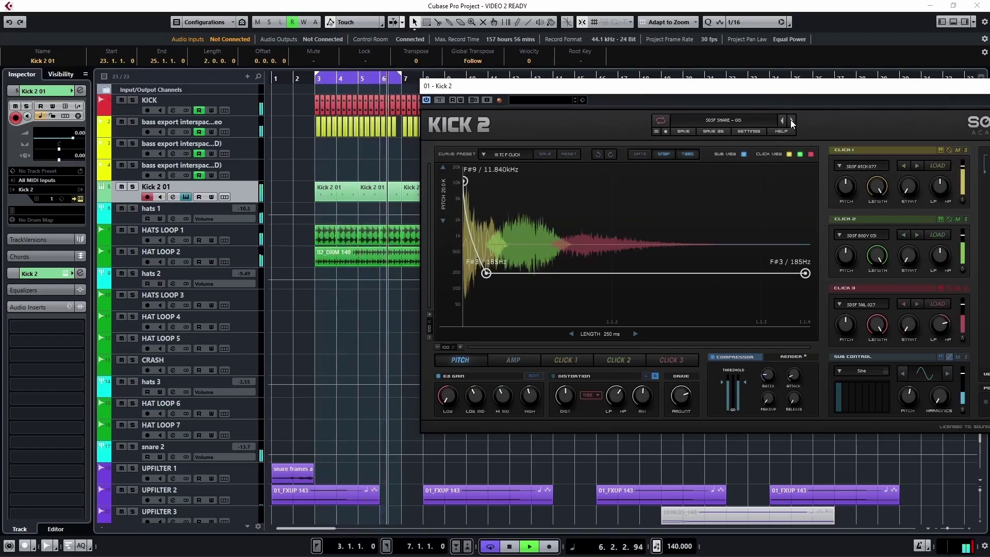
left_click(790, 120)
left_click(790, 120)
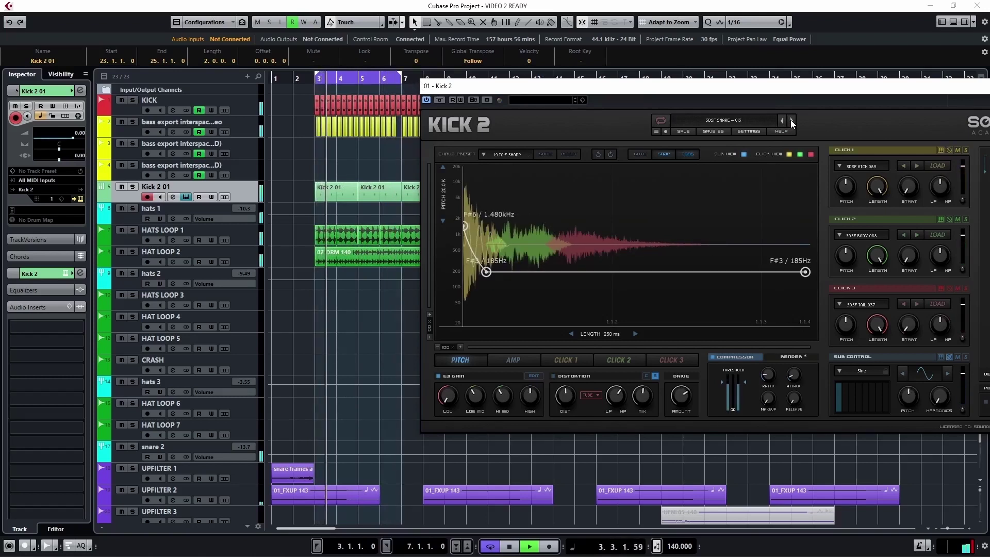
left_click(790, 119)
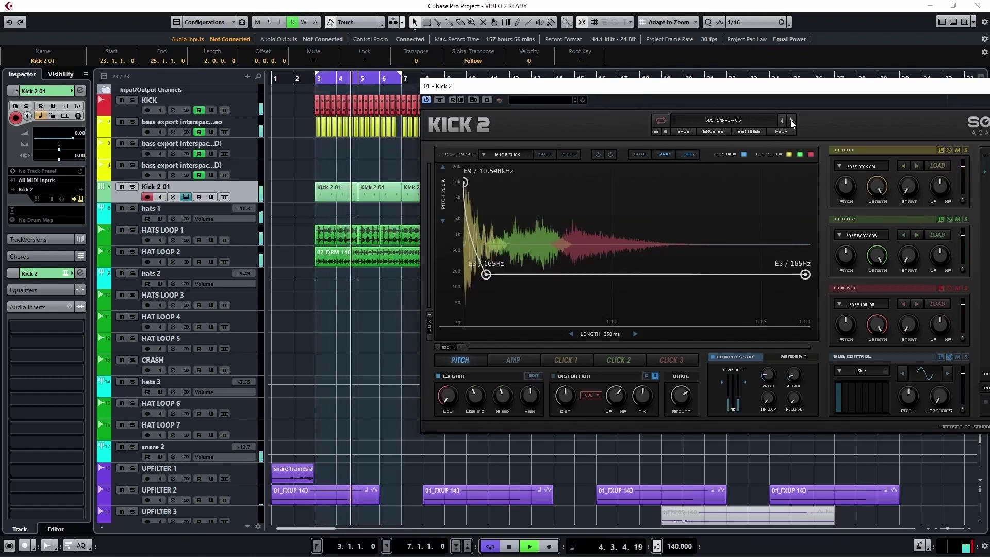
left_click(791, 120)
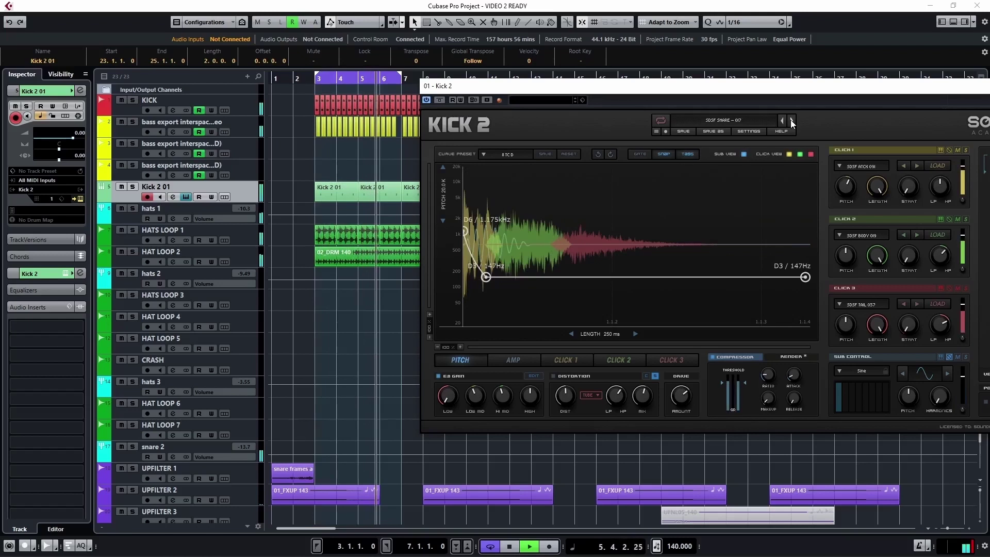
left_click(790, 120)
key("space")
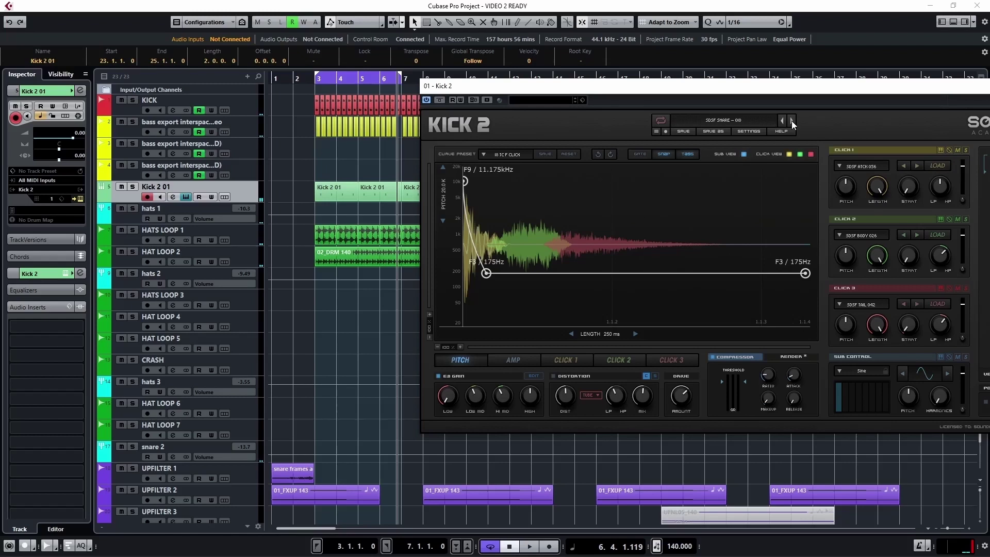
- Load preset SDSF SNARE 063 from the Snare Frames bank and start playback
left_click_drag(791, 92, 753, 65)
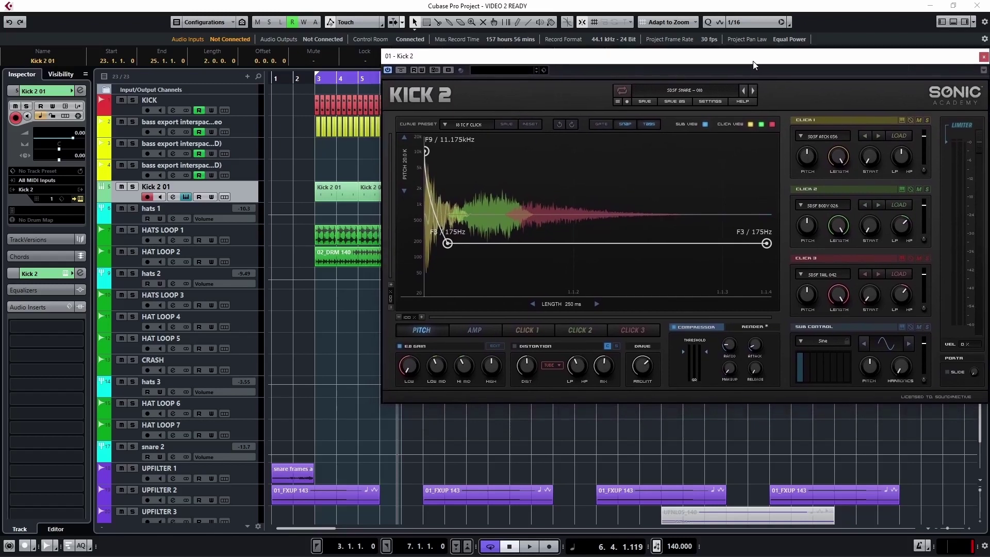
left_click(730, 86)
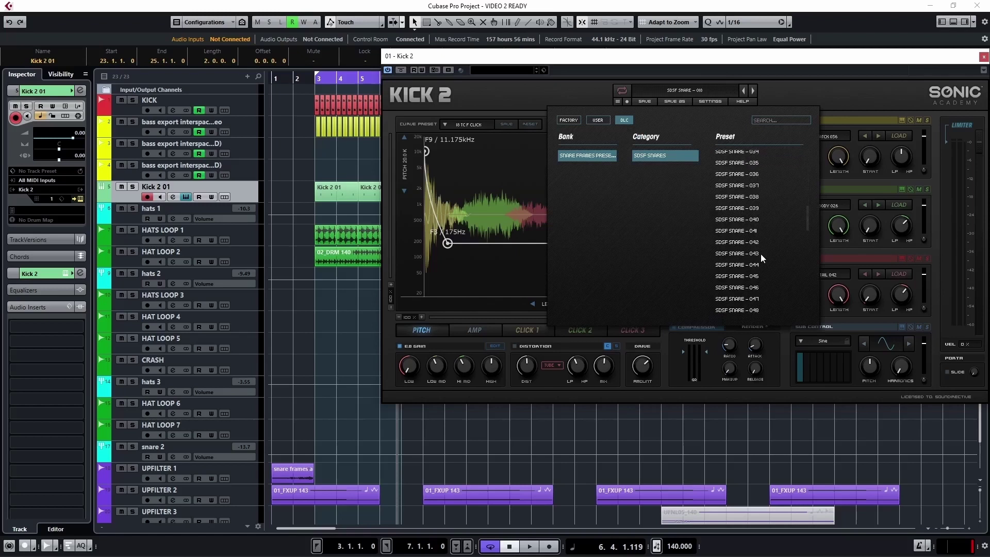
scroll(759, 254, "down", 5)
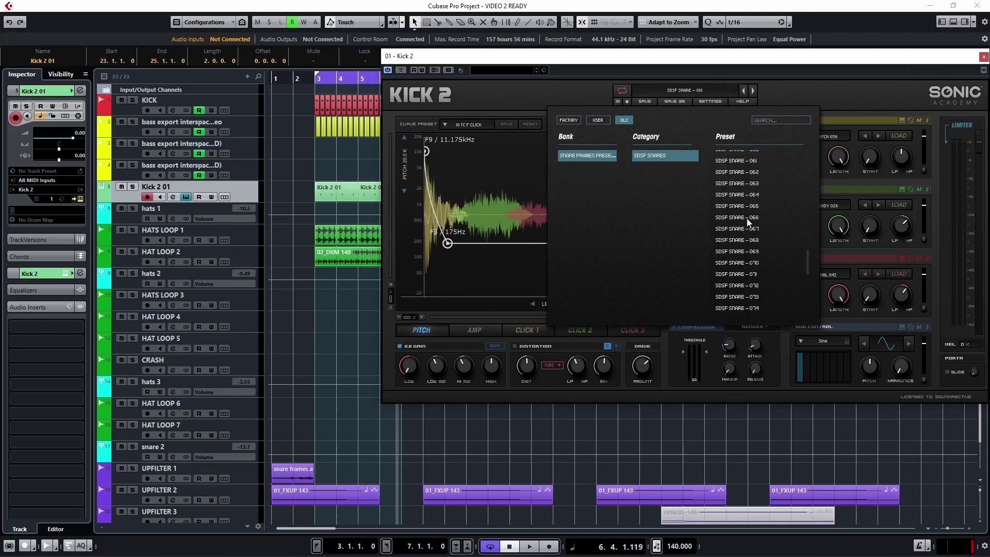
left_click(744, 183)
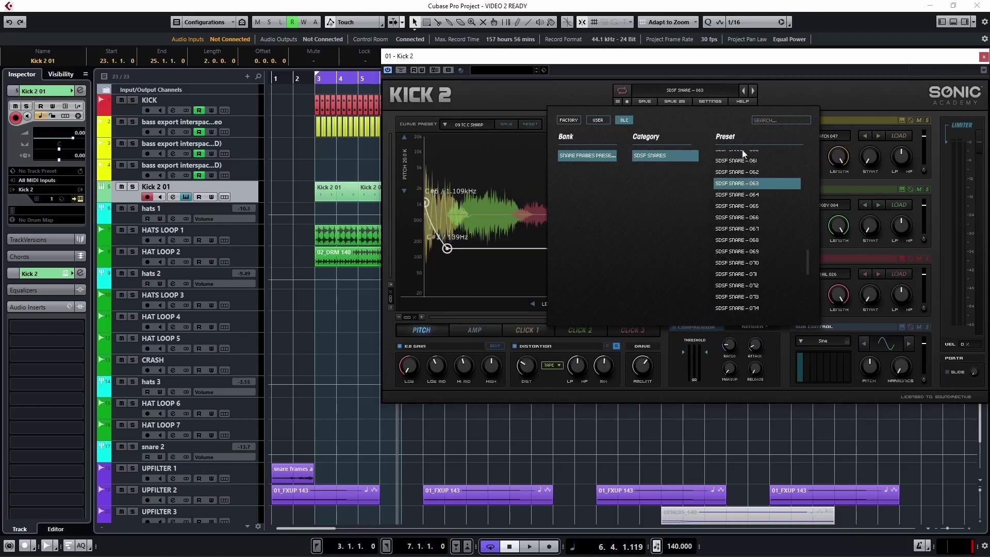
left_click(792, 85)
key("space")
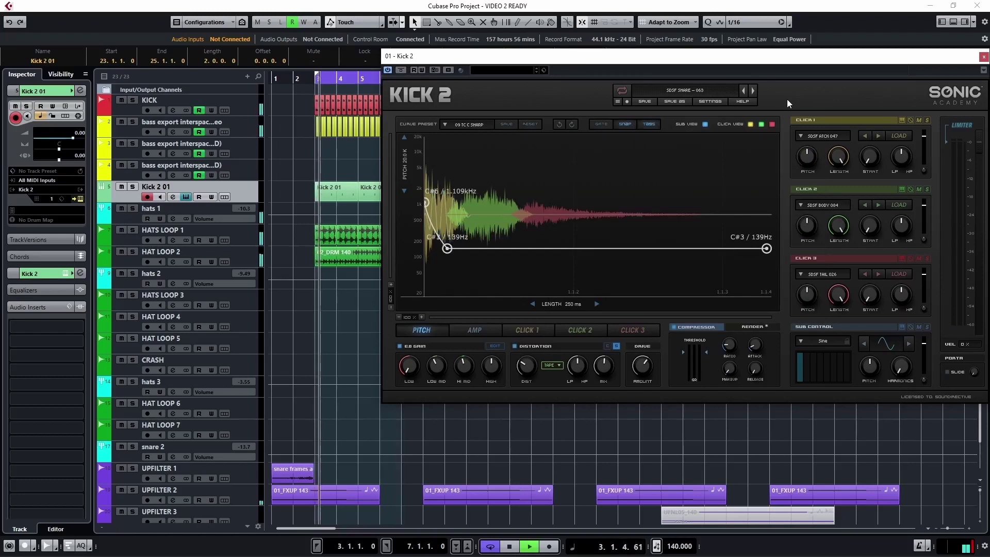
- Audition presets SDSF SNARE 064 to 071 during playback, keeping 071 loaded and stopping the transport
left_click(753, 90)
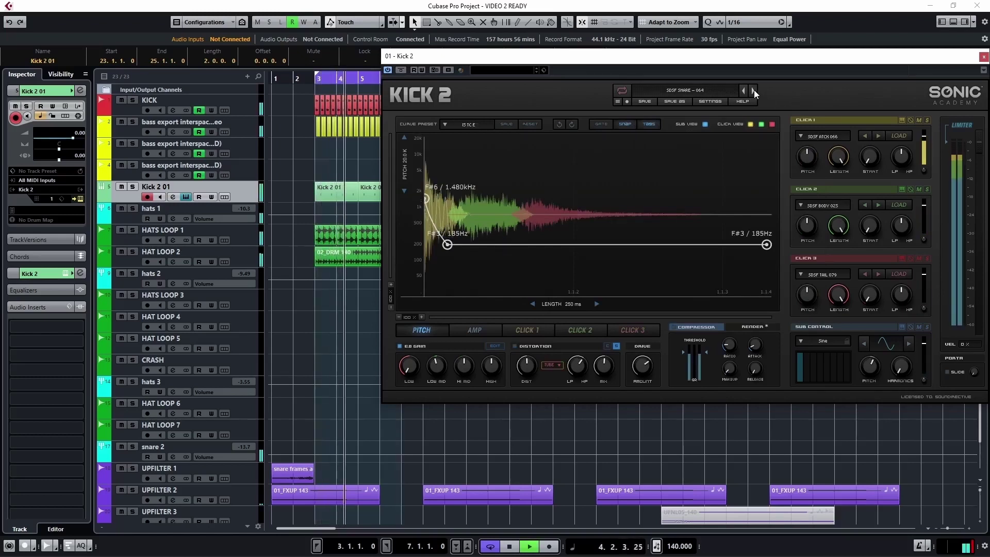
left_click(754, 90)
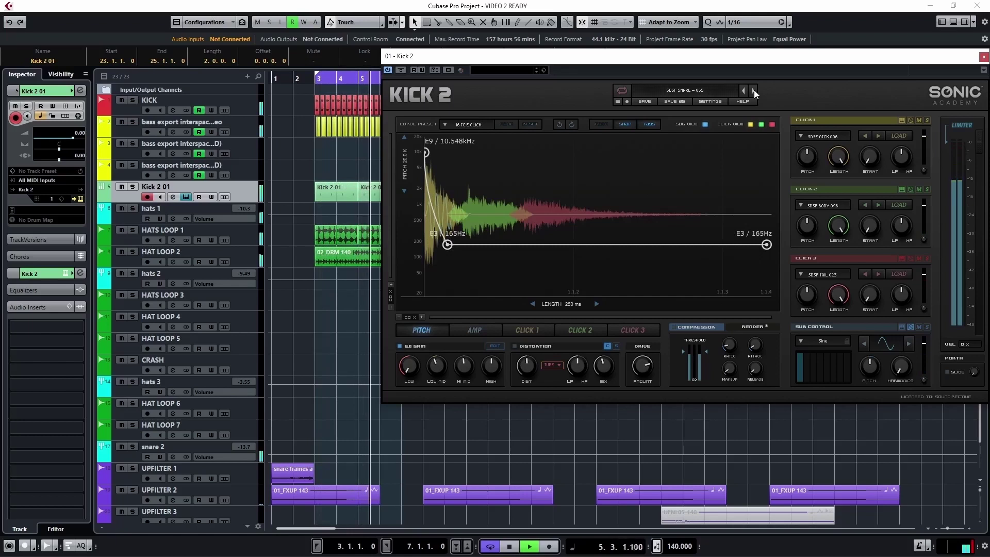
left_click(753, 89)
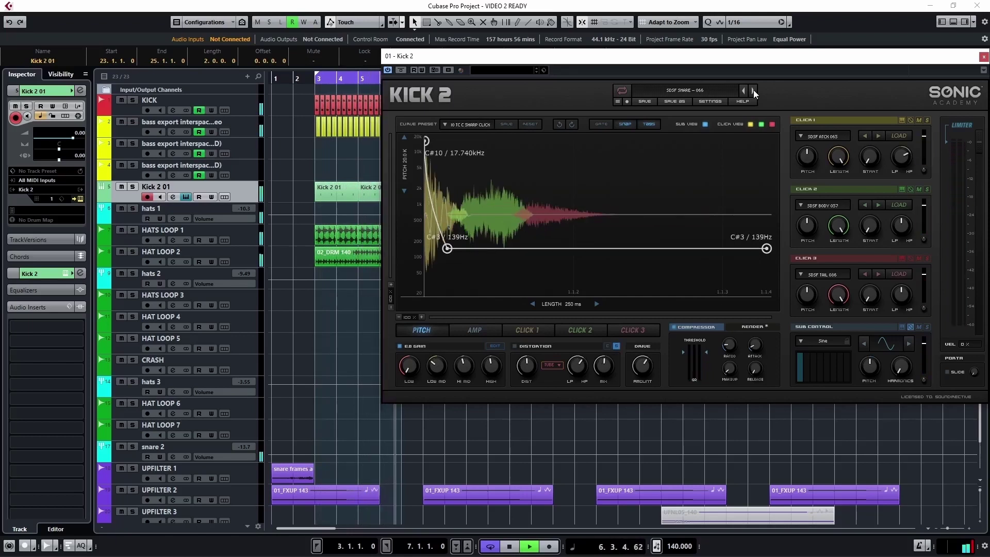
left_click(753, 90)
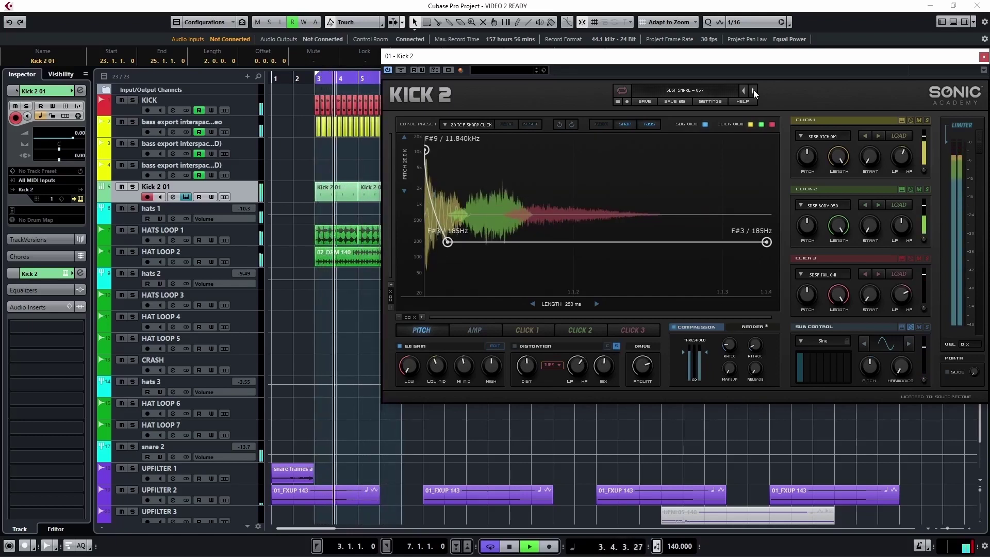
left_click(753, 90)
left_click(753, 90)
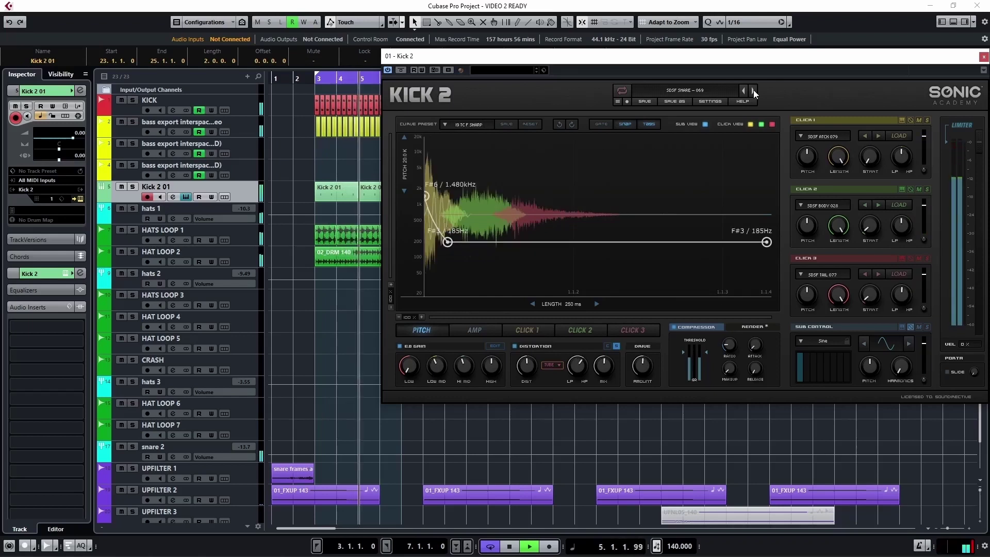
left_click(753, 89)
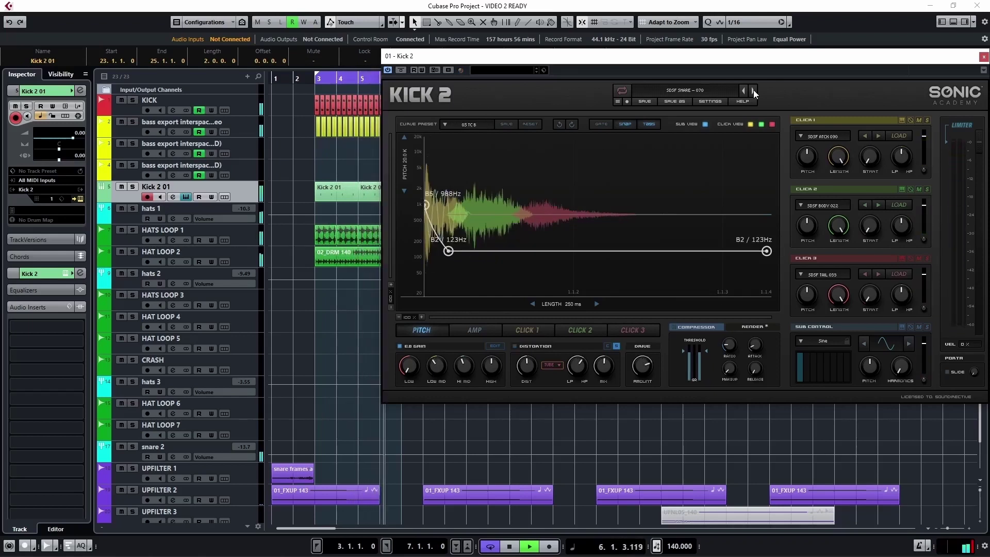
left_click(753, 89)
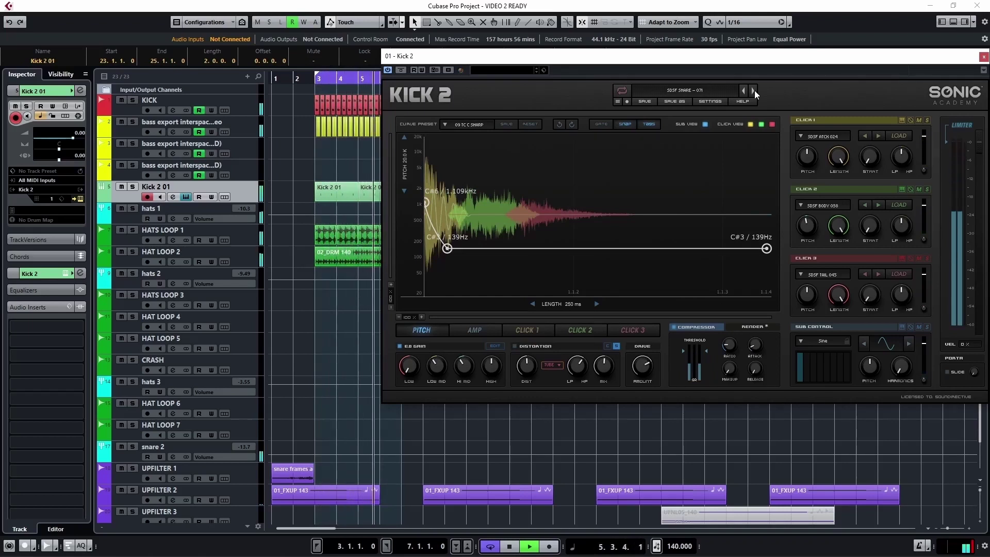
key("space")
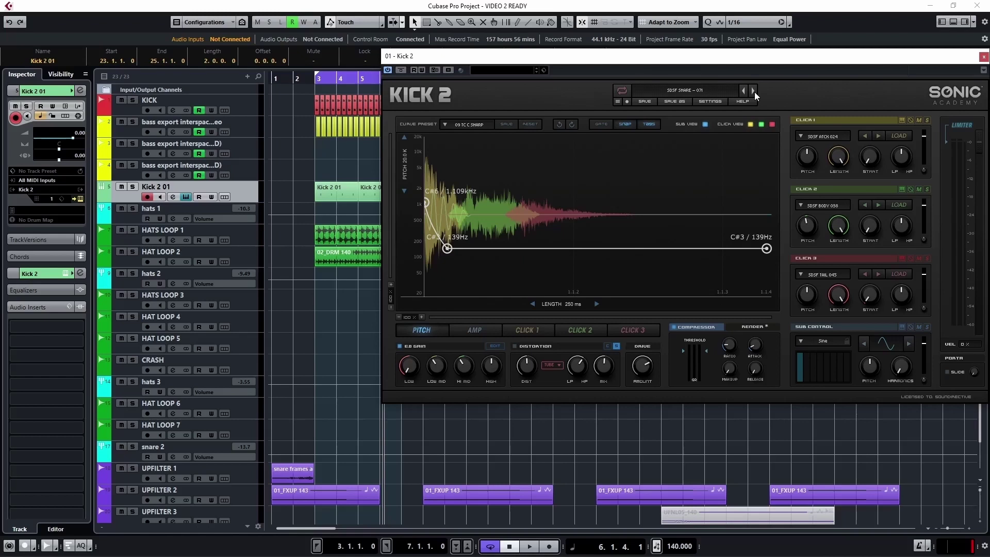
- Solo the Kick 2 track, play the snare briefly and inspect its EQ curve before returning to the pitch envelope
left_click(133, 186)
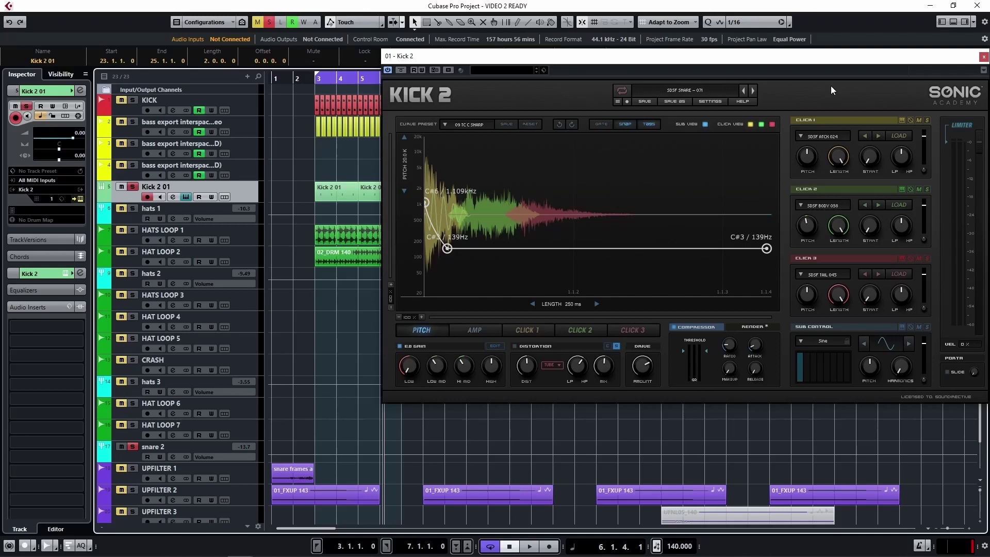
key("space")
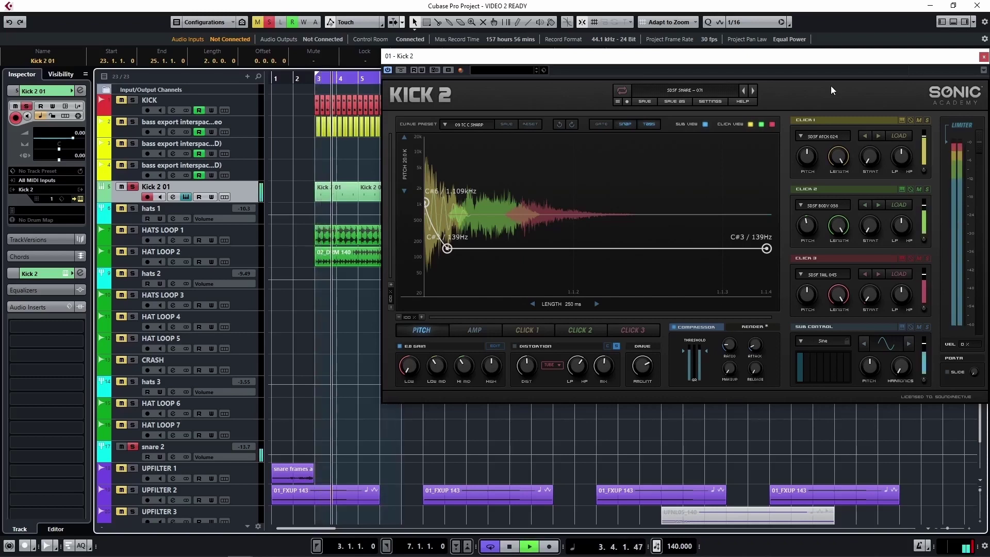
key("space")
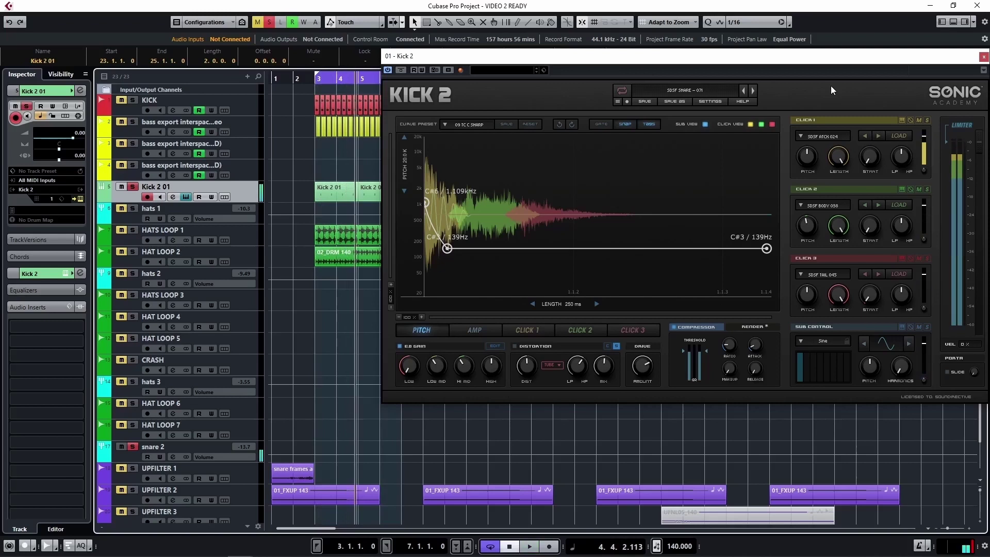
left_click(496, 346)
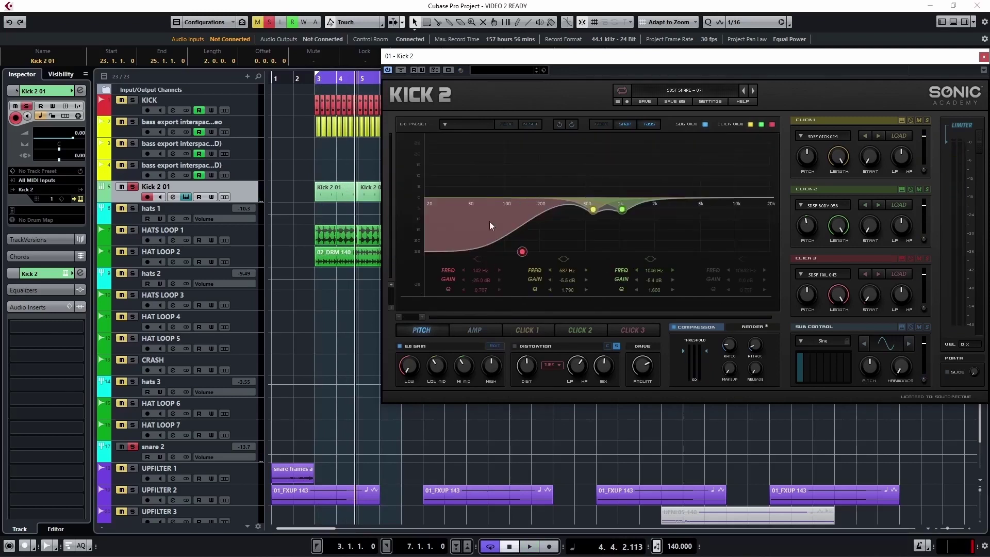
left_click(494, 347)
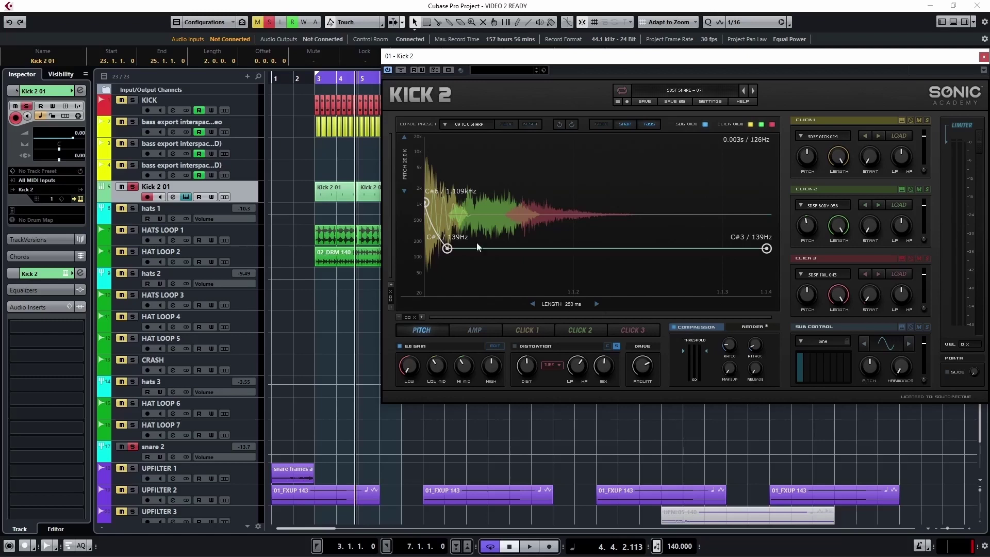
- Arrange the snare 2 track's FabFilter Pro-Q 3 analyzer and the Kick 2 window side by side
key("space")
key("space")
left_click_drag(708, 104, 329, 99)
left_click_drag(712, 52, 727, 54)
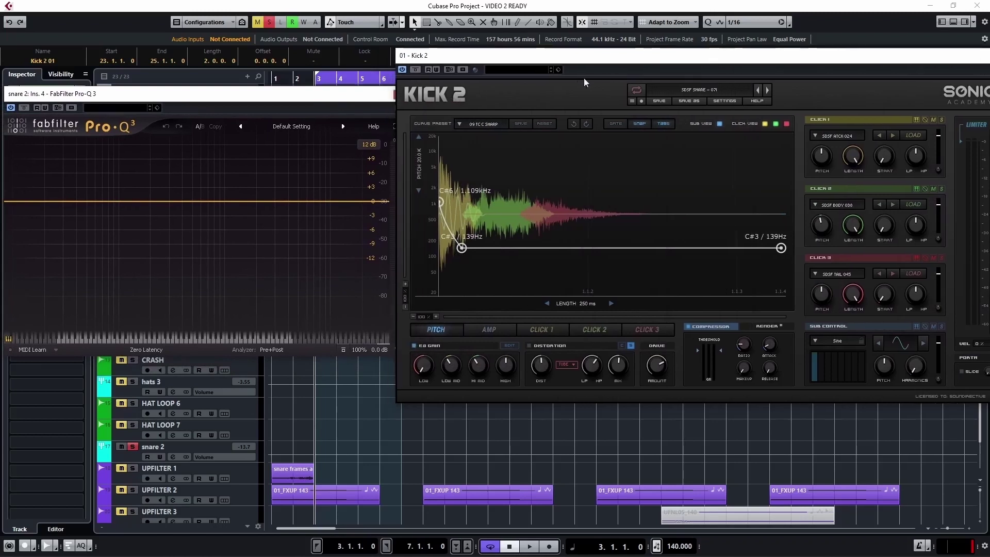
left_click_drag(580, 60, 609, 61)
left_click_drag(318, 98, 338, 62)
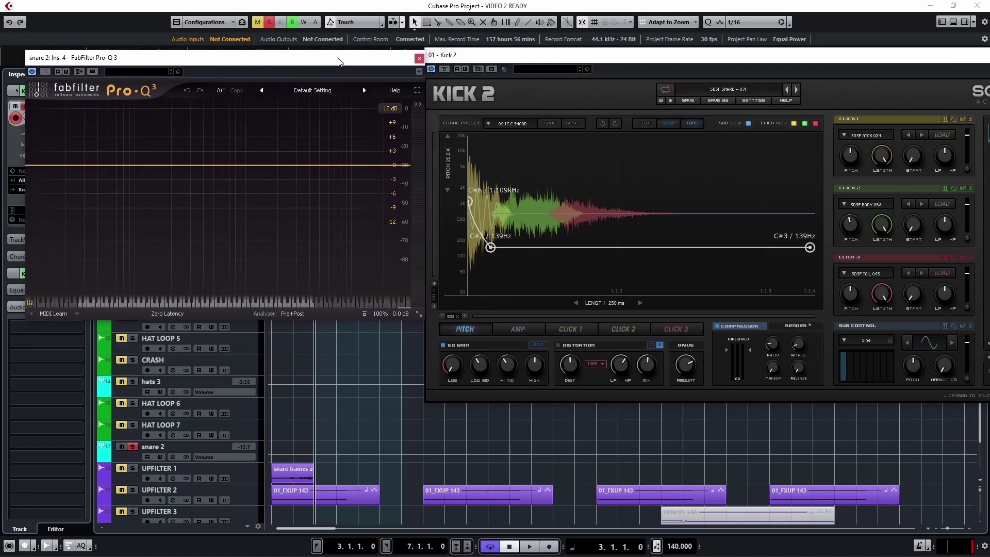
- Start playback and load the SDSF THUMPS curve preset 24 TC G SHARP CLICK
key("space")
left_click(531, 125)
left_click(664, 226)
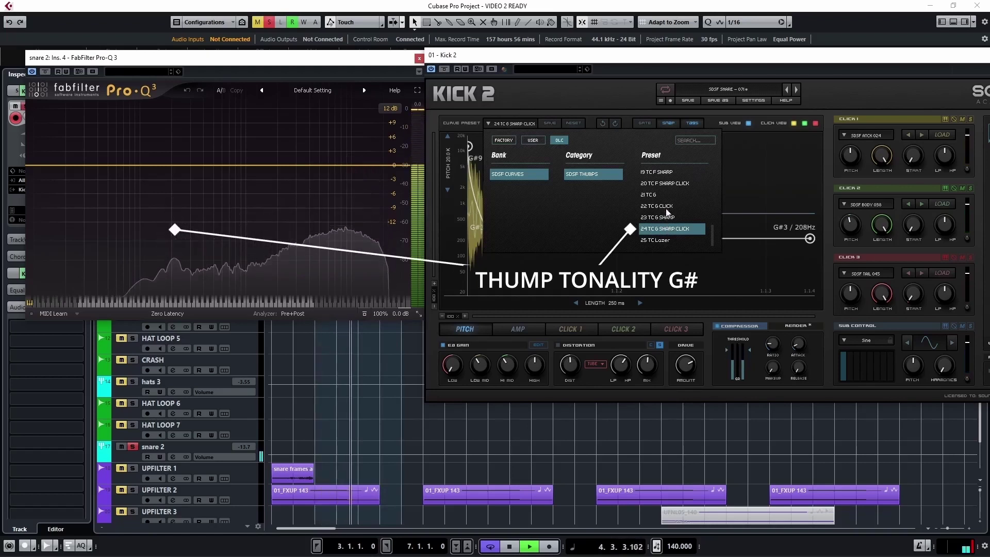
- Audition the SDSF THUMPS click curves downward from 22 TC G CLICK, keep 14 TC D SHARP CLICK loaded and stop playback
left_click(665, 206)
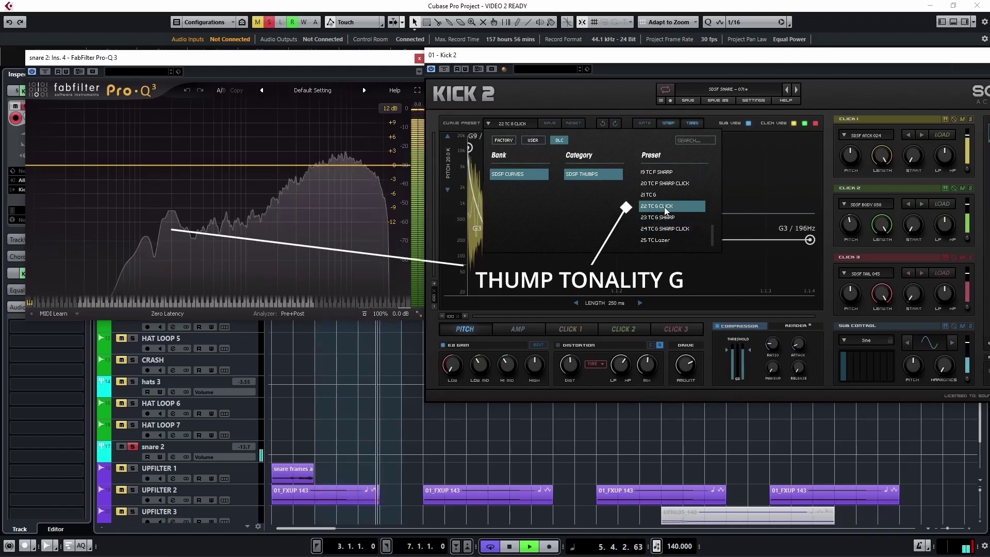
left_click(666, 184)
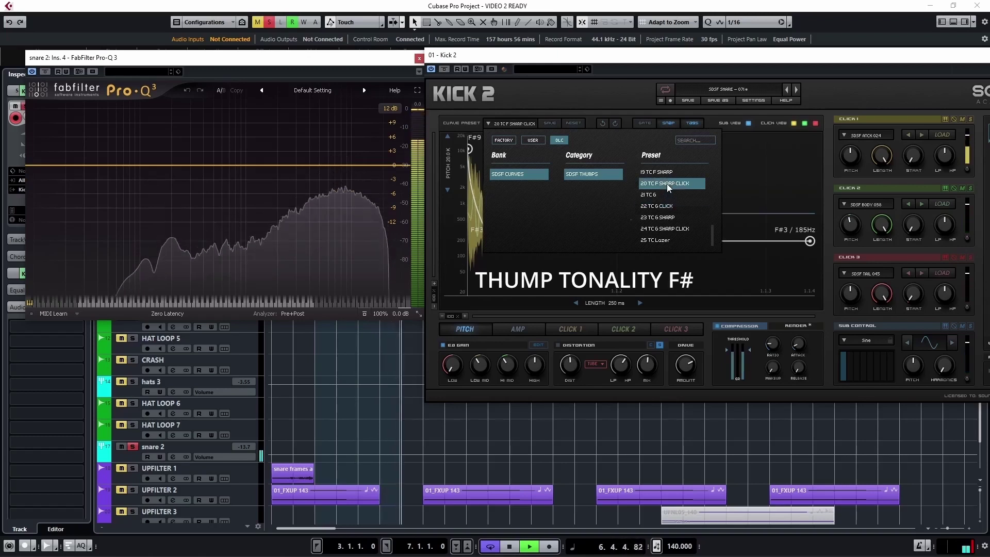
scroll(667, 184, "up", 3)
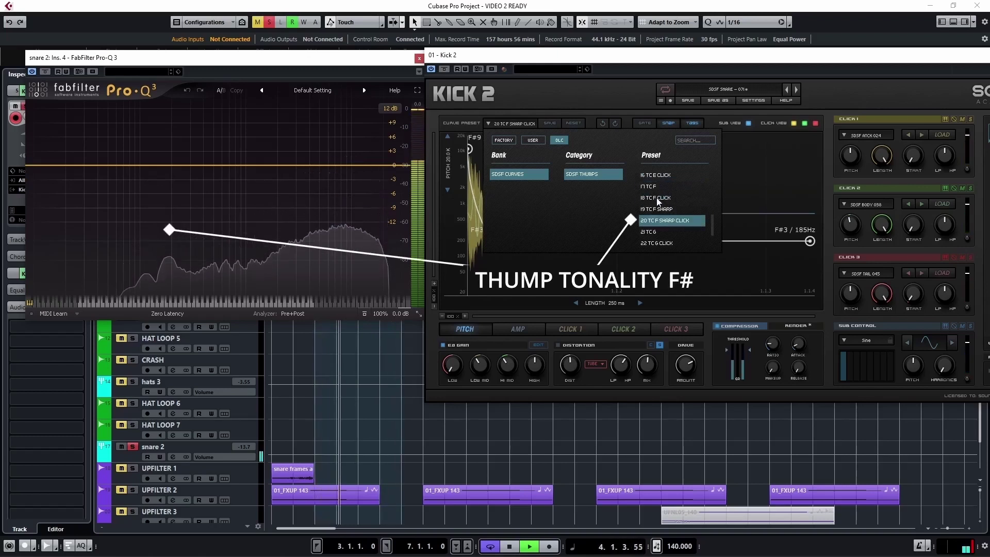
left_click(658, 200)
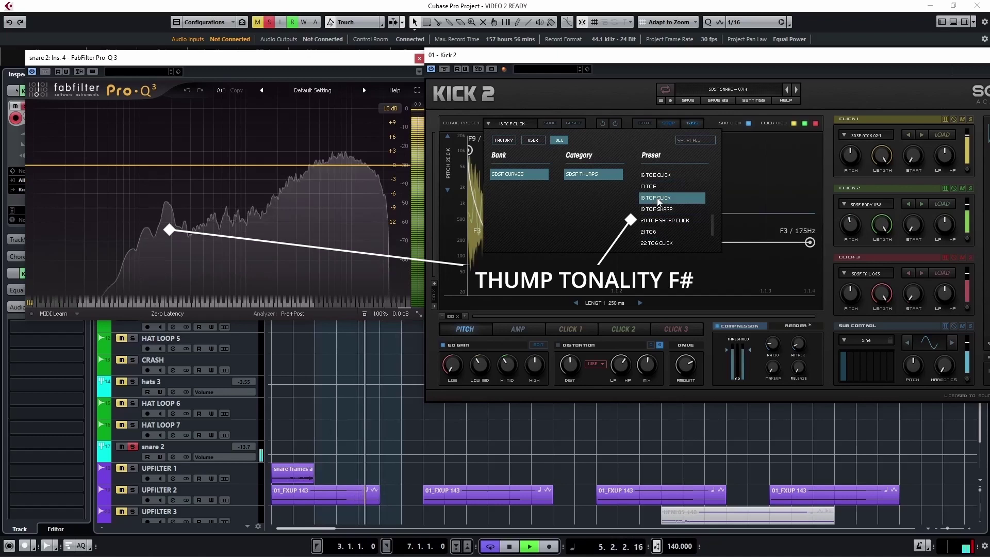
left_click(668, 176)
scroll(673, 189, "up", 1)
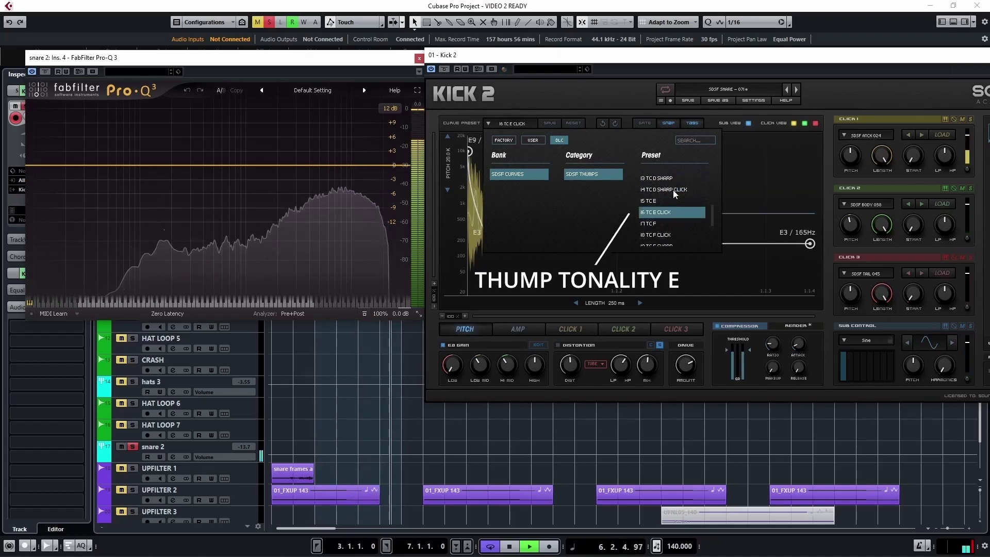
left_click(669, 190)
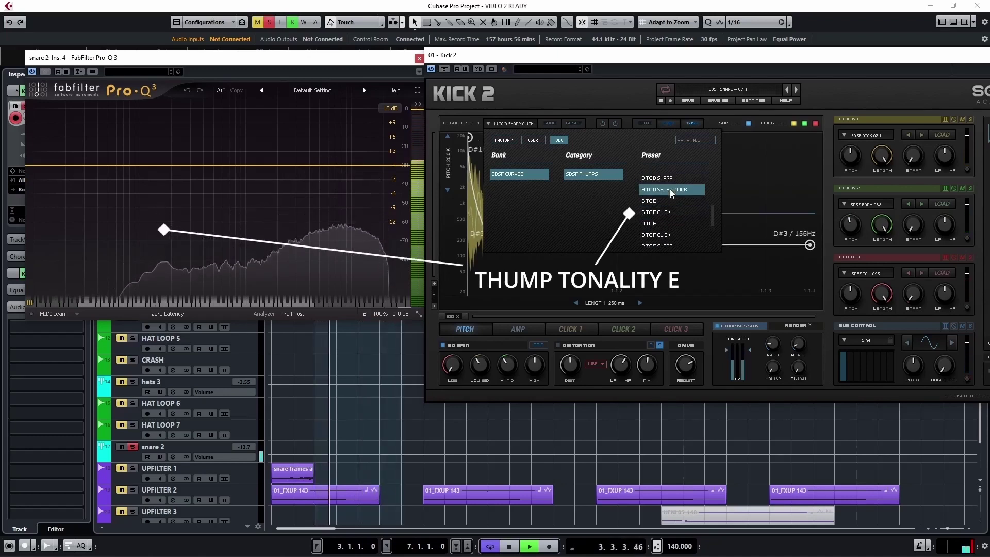
scroll(670, 193, "up", 1)
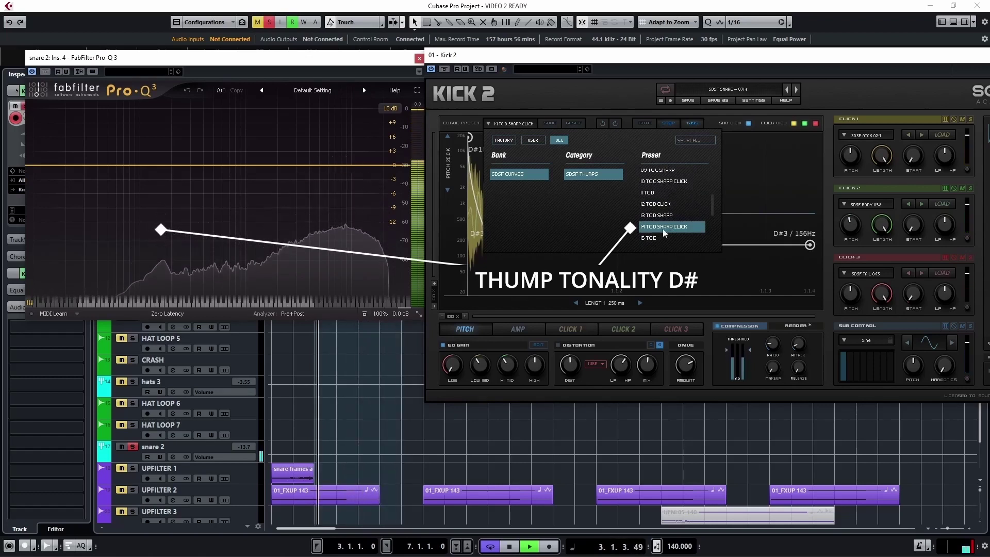
key("space")
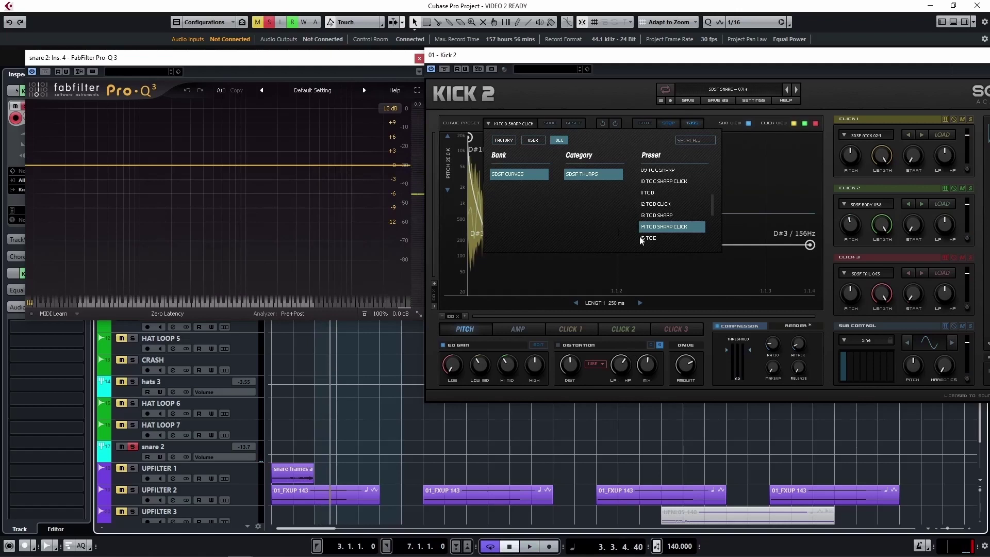
left_click(664, 216)
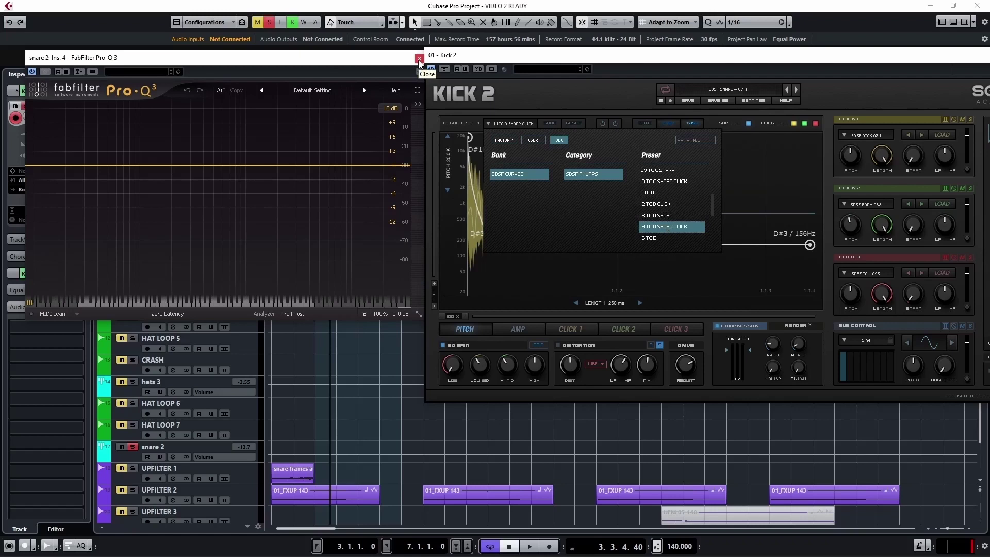
- Close the Pro-Q 3 window and the curve preset browser, and reposition the Kick 2 window so its full interface shows
left_click(419, 60)
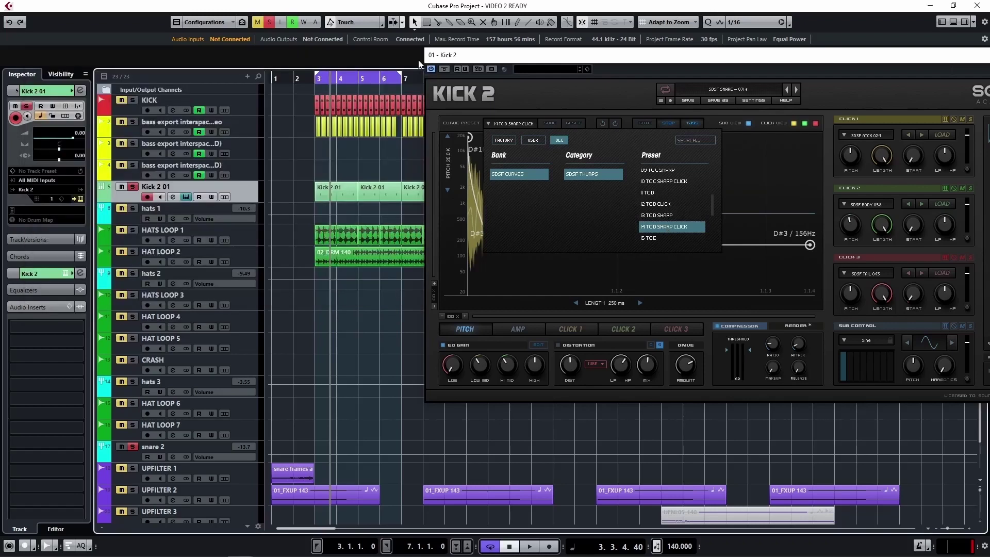
left_click(596, 90)
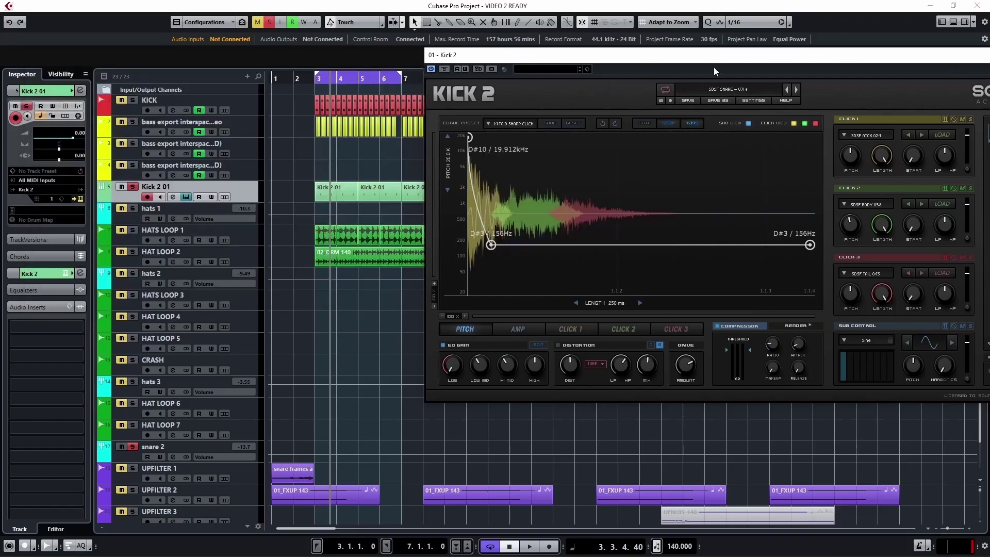
left_click_drag(716, 58, 694, 46)
left_click_drag(318, 529, 321, 531)
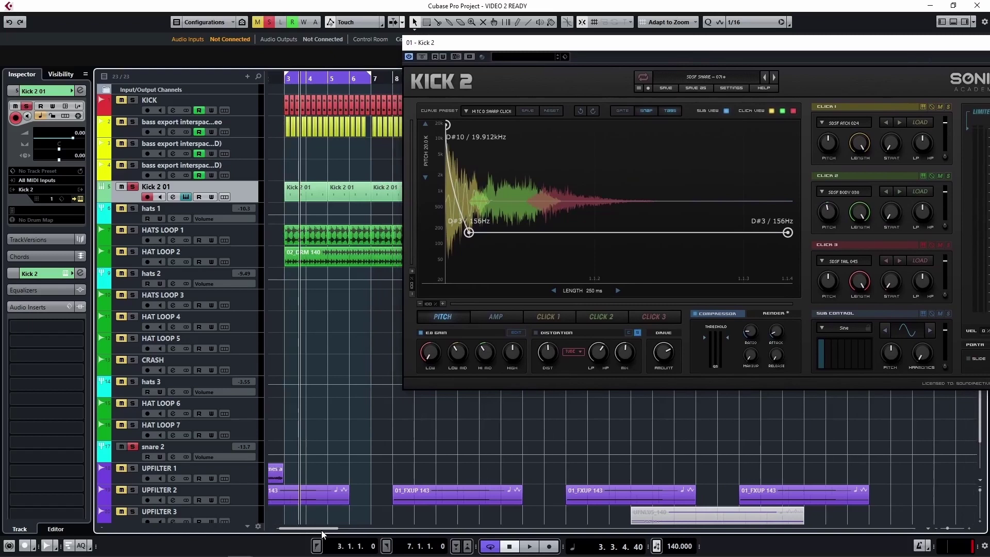
left_click_drag(648, 43, 627, 22)
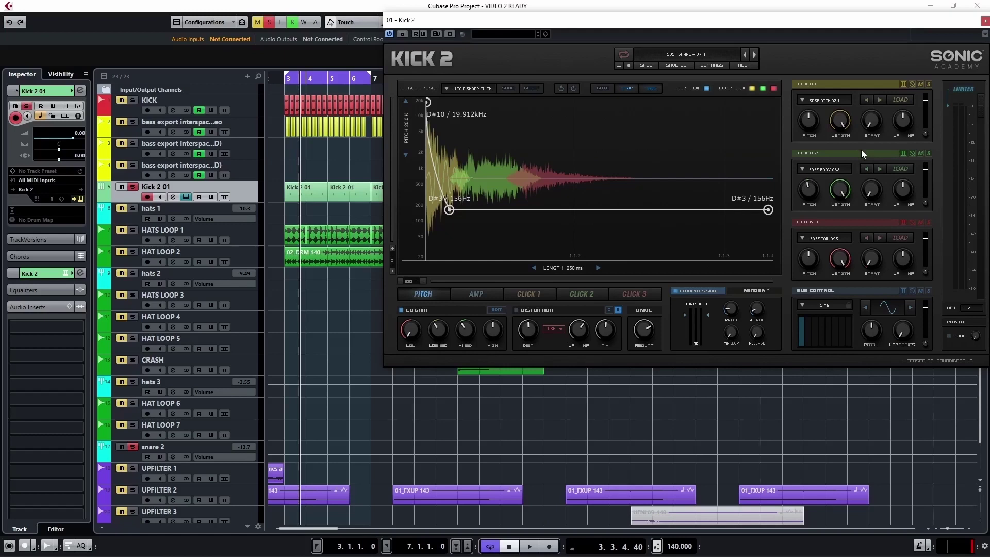
- Start playback and step through the Click 2 body samples, keeping SDSF BODY 047 loaded
key("space")
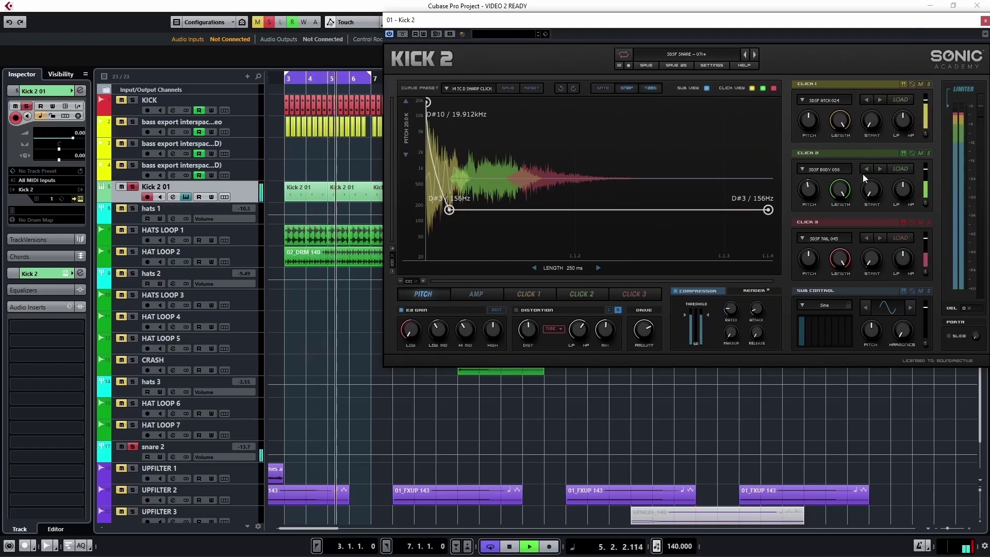
left_click(881, 170)
left_click(881, 171)
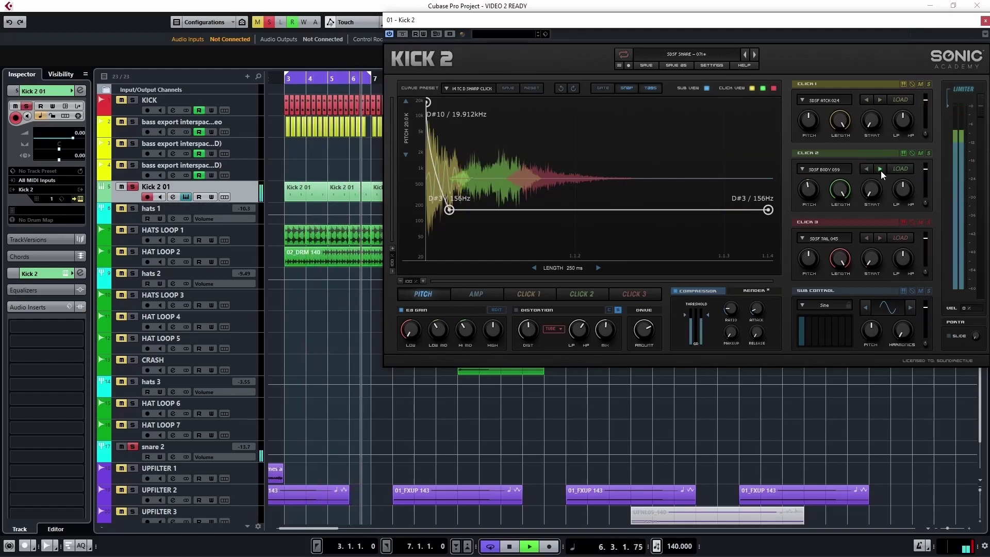
left_click(881, 171)
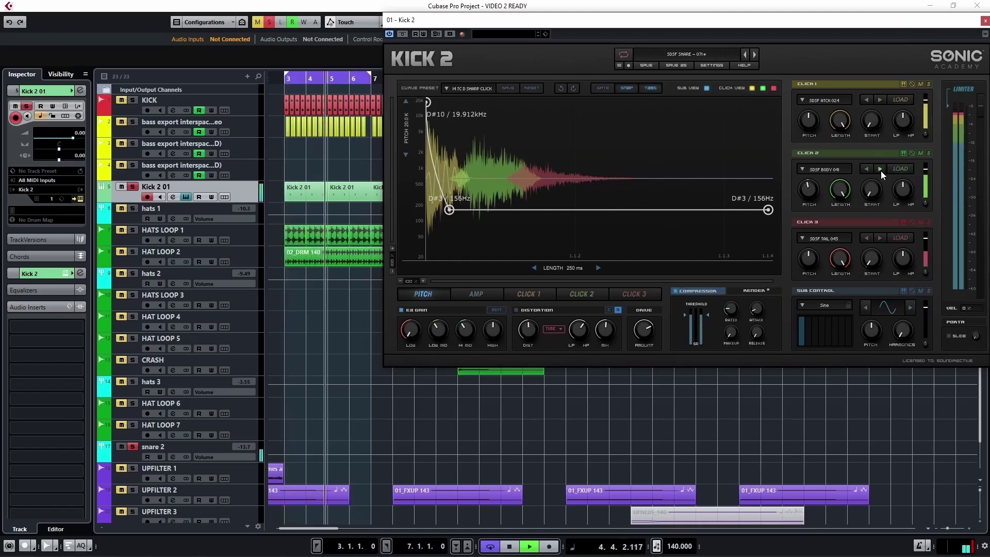
left_click(881, 171)
left_click(881, 171)
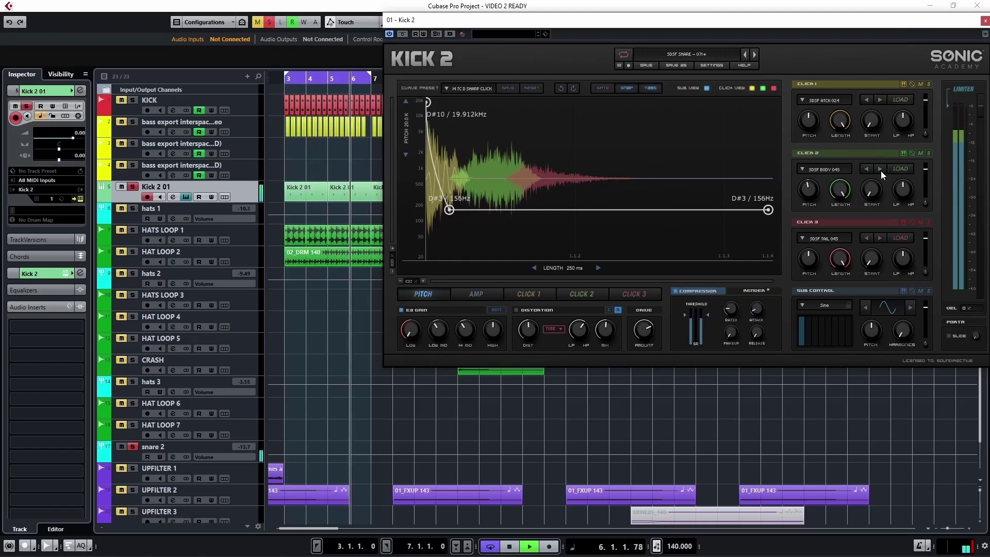
left_click(881, 171)
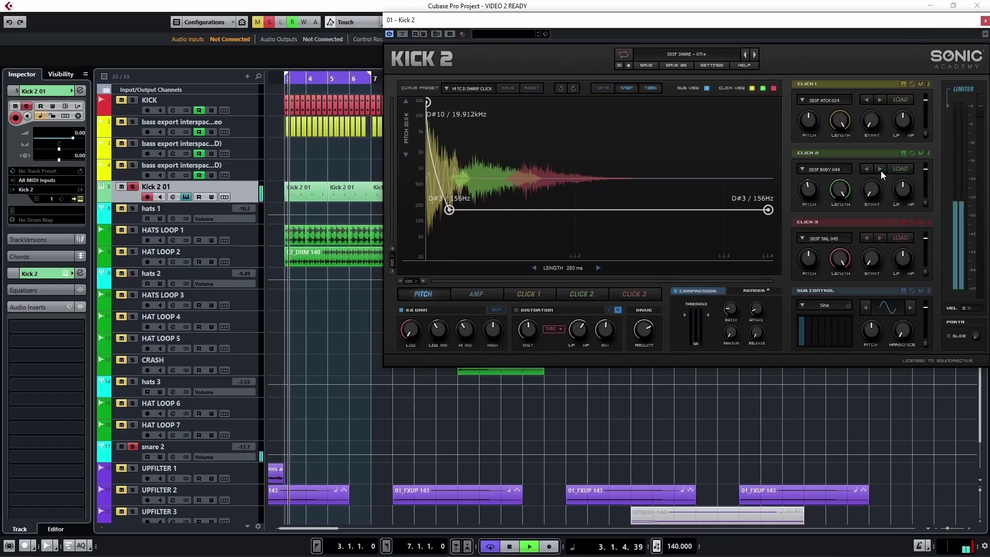
left_click(881, 171)
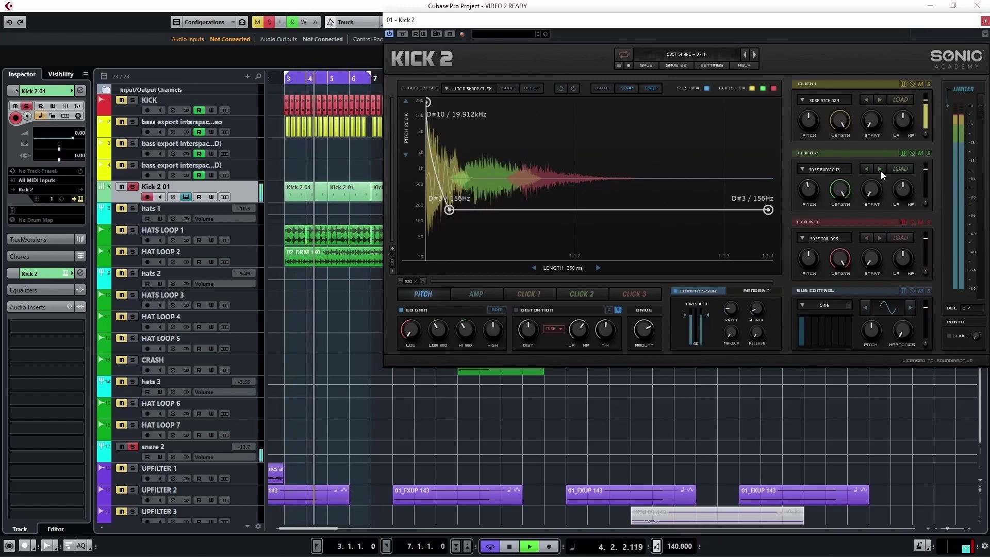
left_click(881, 171)
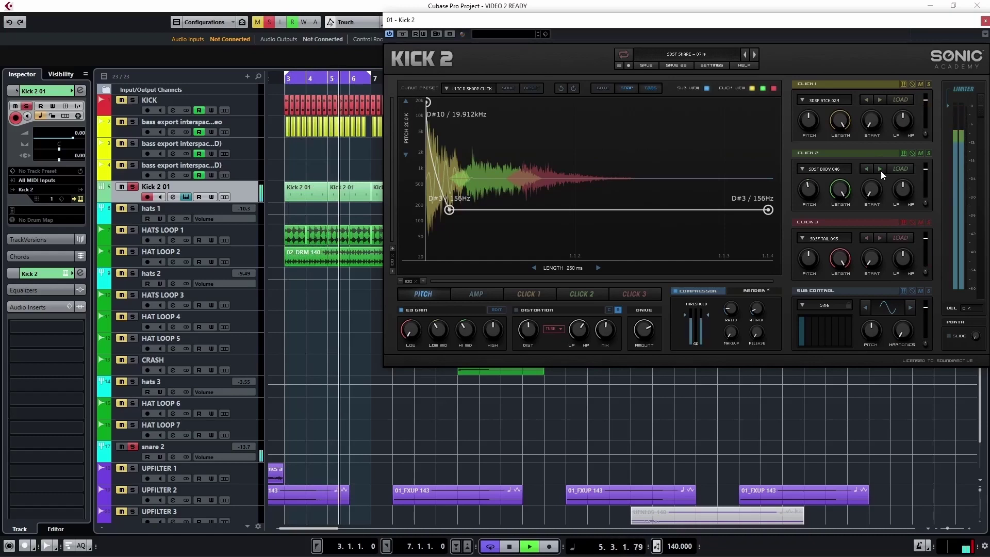
left_click(881, 171)
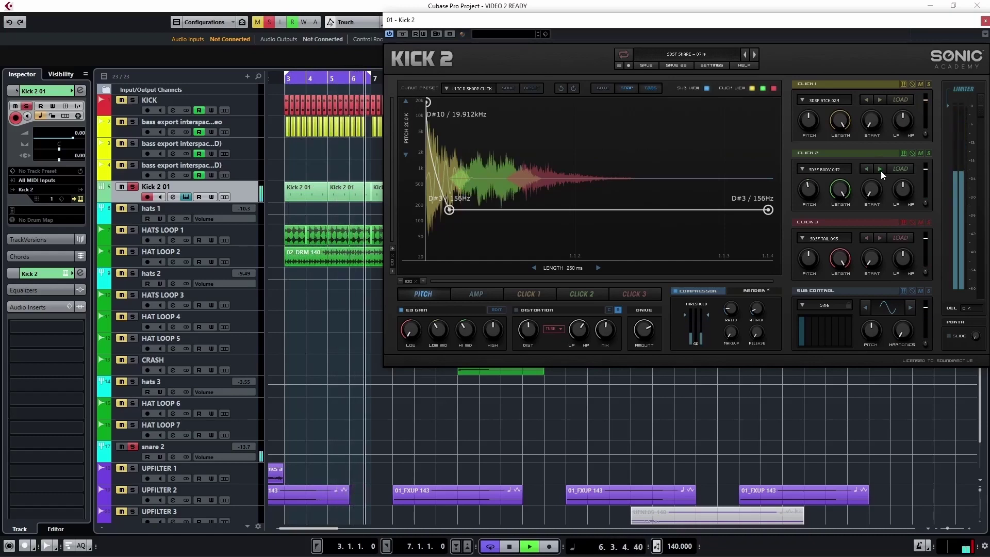
- Audition the Click 3 tail samples one after another from SDSF TAIL 046 up to SDSF TAIL 053
left_click(879, 236)
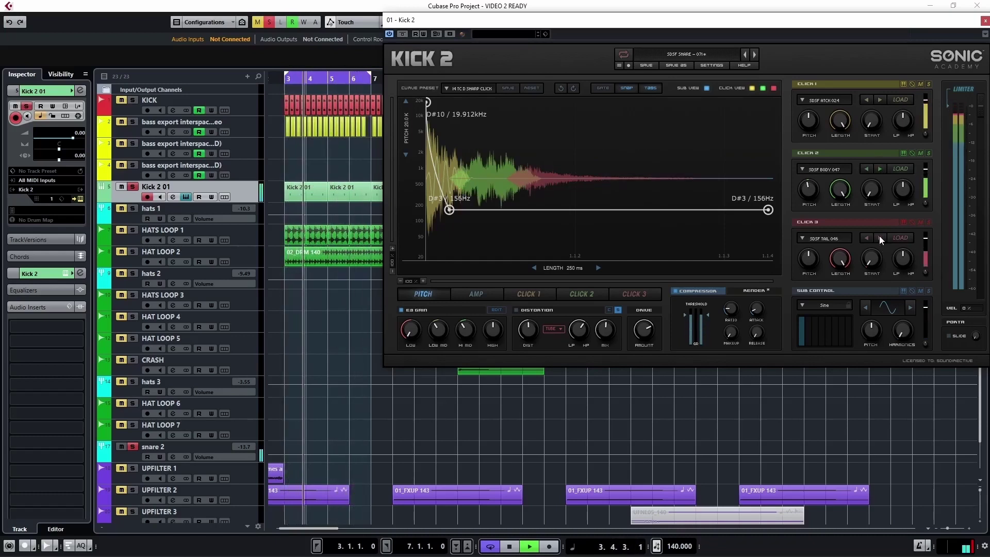
left_click(880, 237)
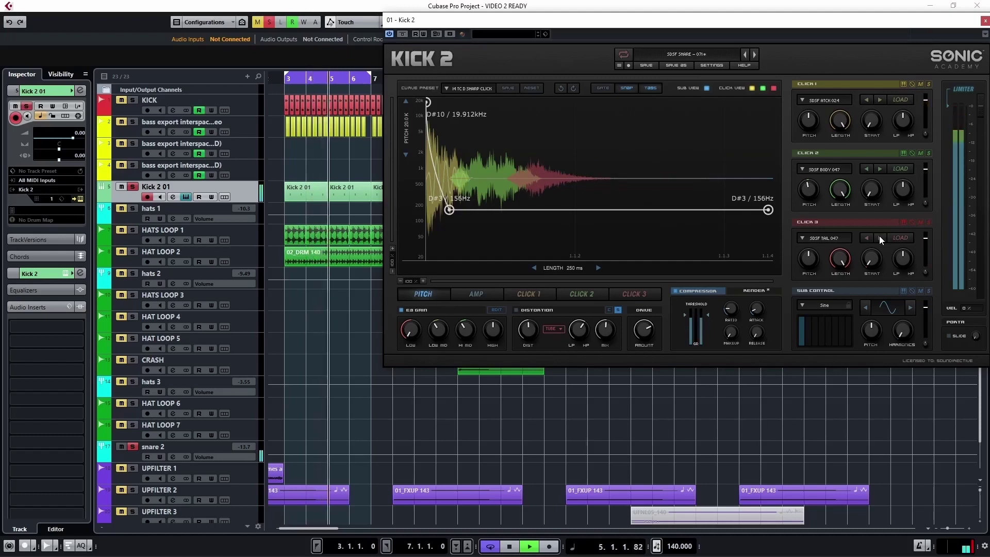
left_click(882, 236)
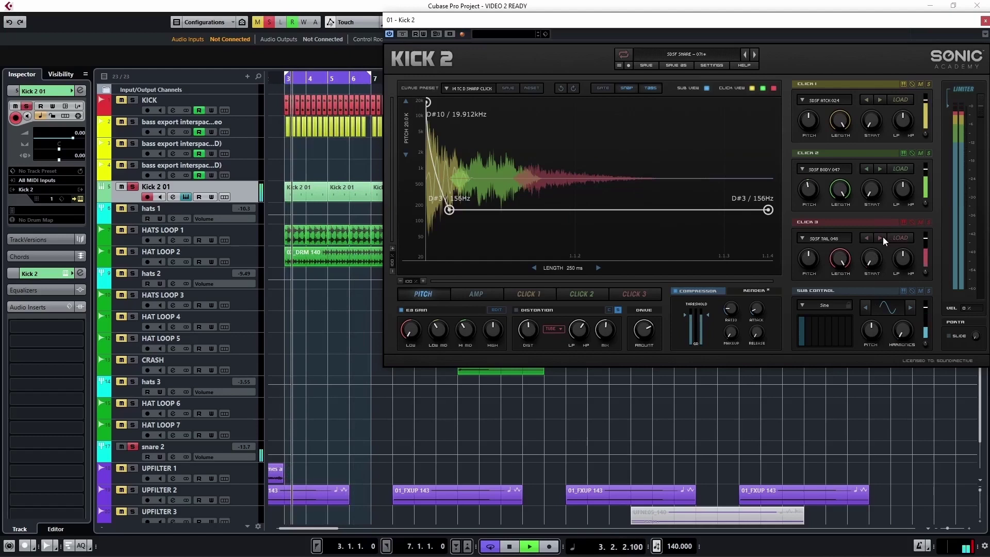
left_click(880, 238)
left_click(882, 237)
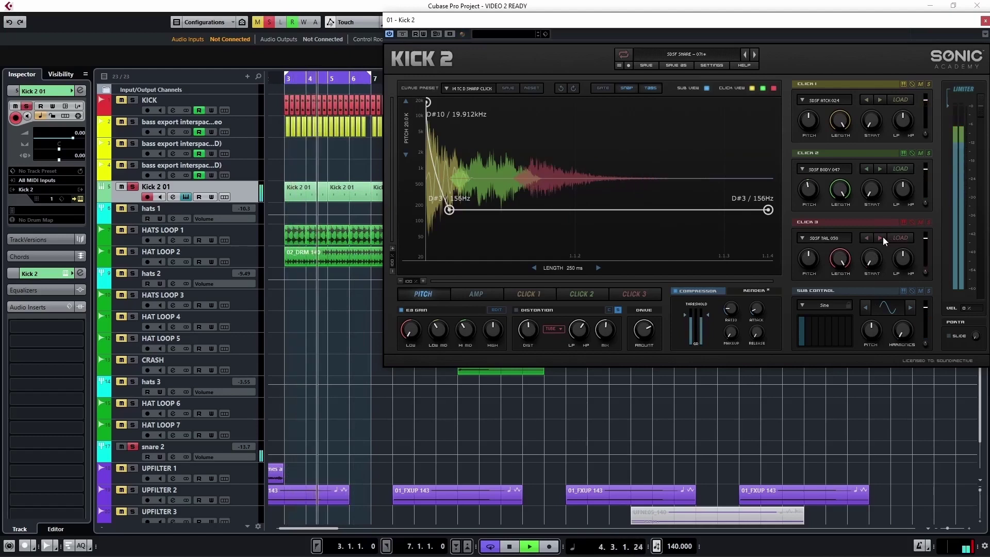
left_click(882, 236)
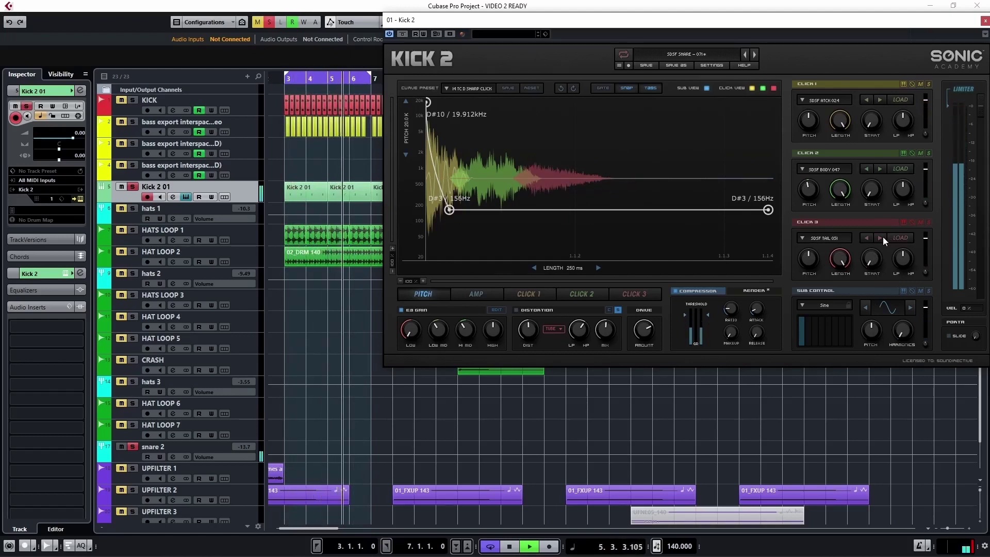
left_click(883, 237)
left_click(882, 237)
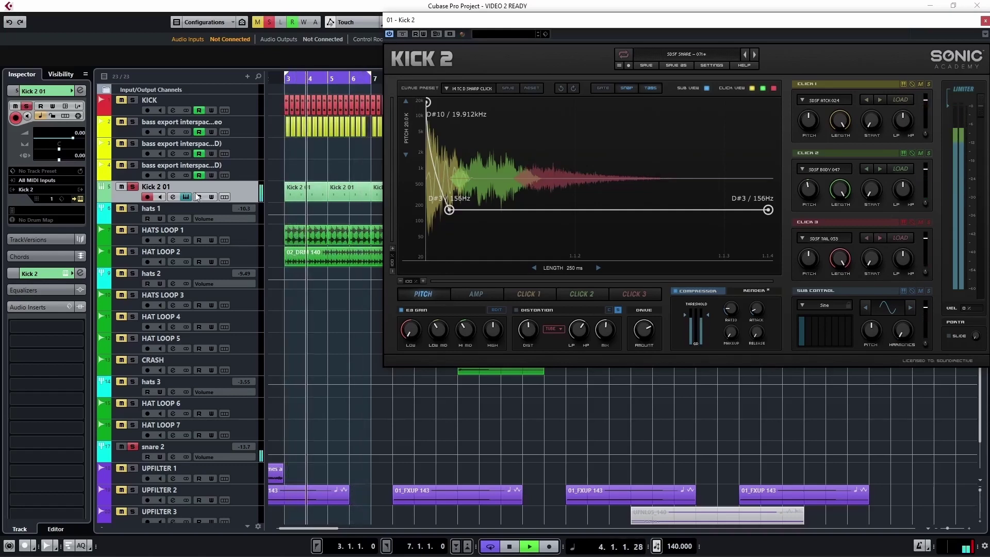
- Turn off solo to hear the full mix and continue through the Click 3 samples to SDSF TAIL 057
left_click(132, 188)
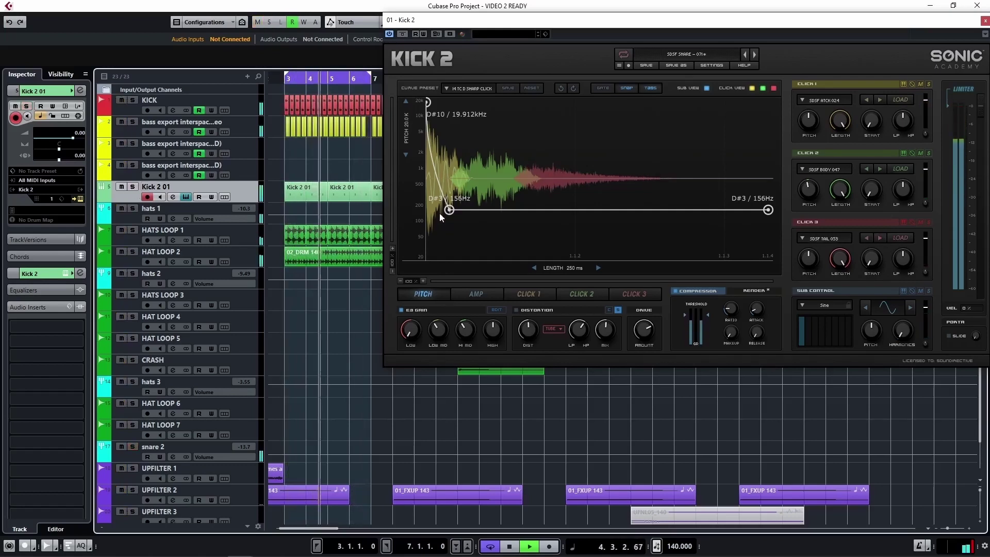
left_click(882, 237)
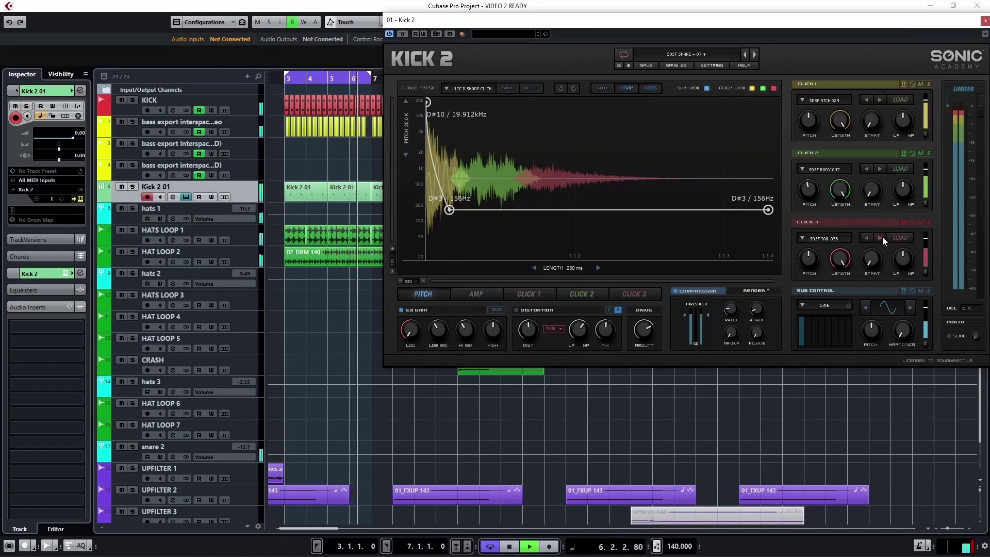
left_click(882, 236)
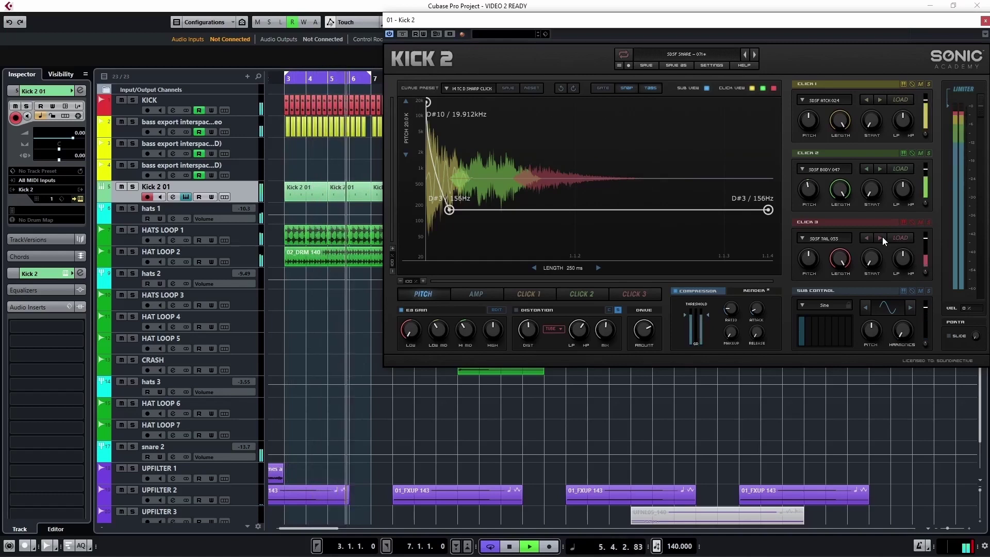
left_click(882, 236)
left_click(883, 236)
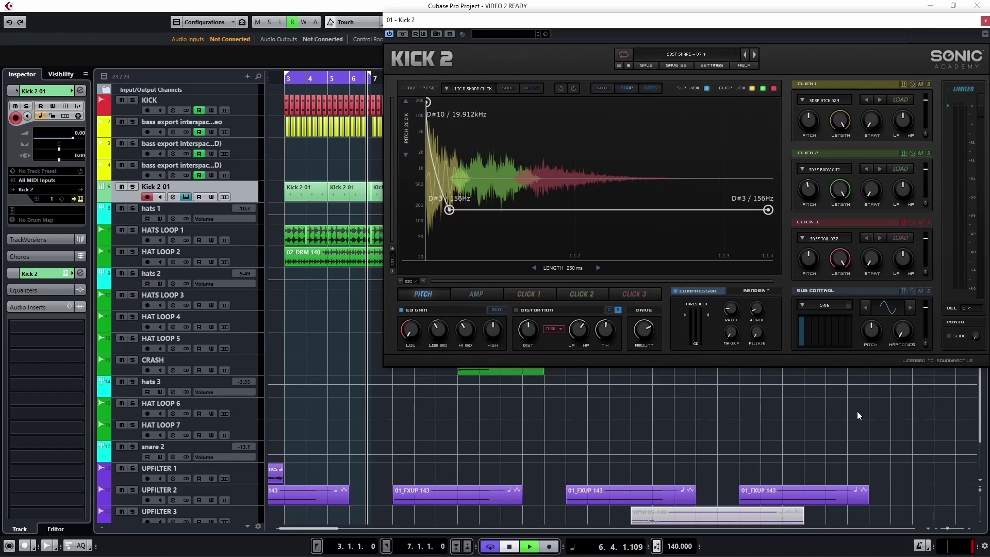
key("space")
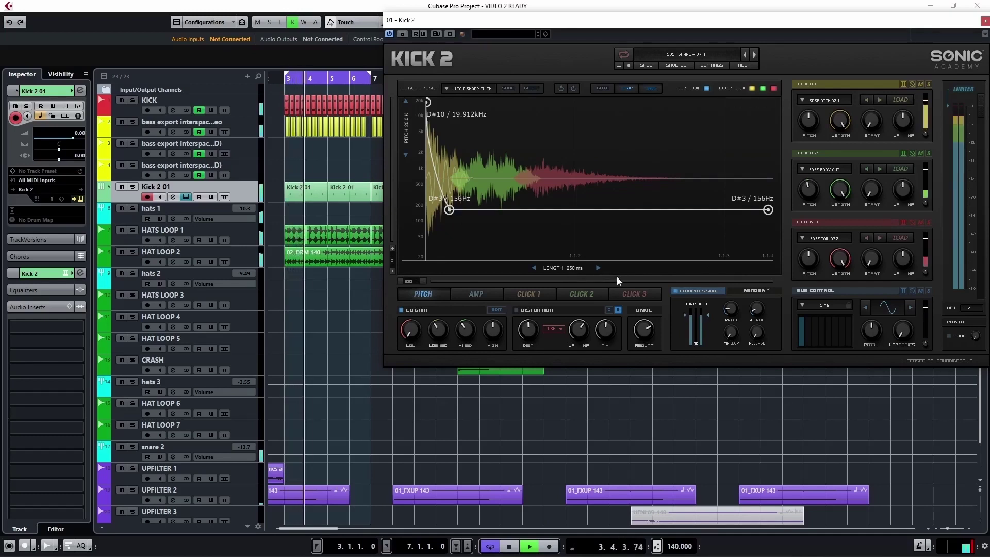
- Open the Click 2 envelope with the Click 3 waveform also shown, and lower the envelope's end point to 0.46
left_click(585, 292)
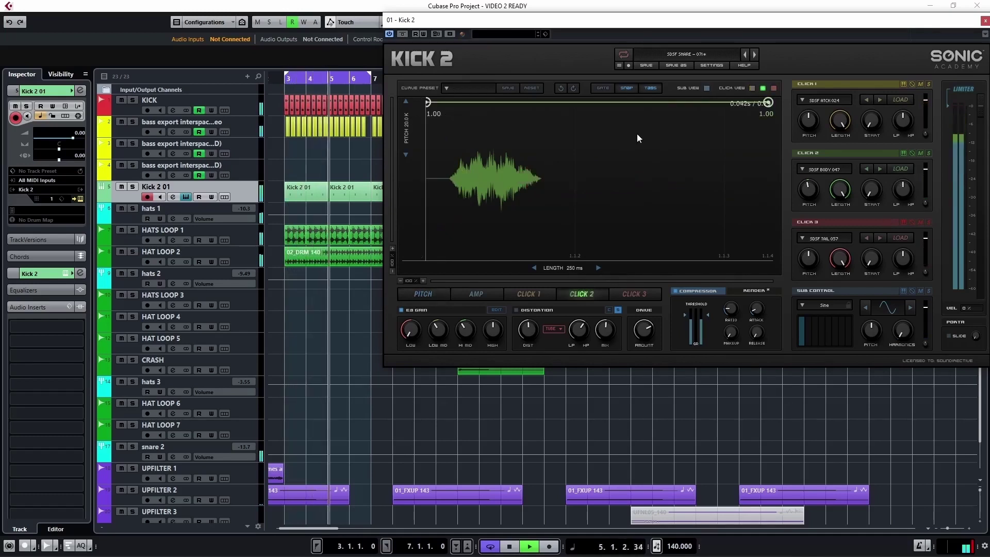
left_click(773, 88)
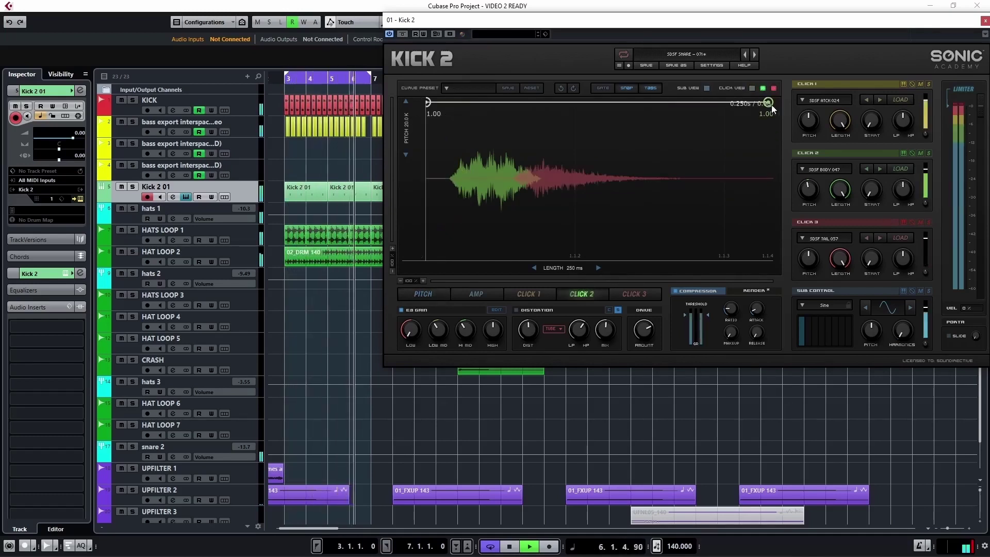
left_click_drag(767, 106, 775, 193)
left_click_drag(661, 138, 644, 190)
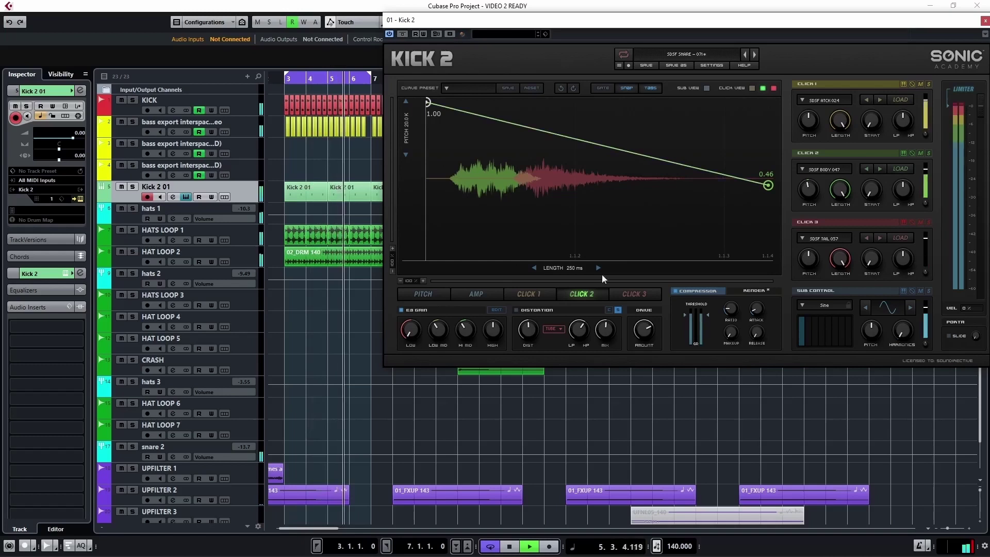
- With the Click 2 waveform also shown, shape the Click 3 envelope to hold at 1.00 until about mid-length, then curve down to 0.66
left_click(633, 293)
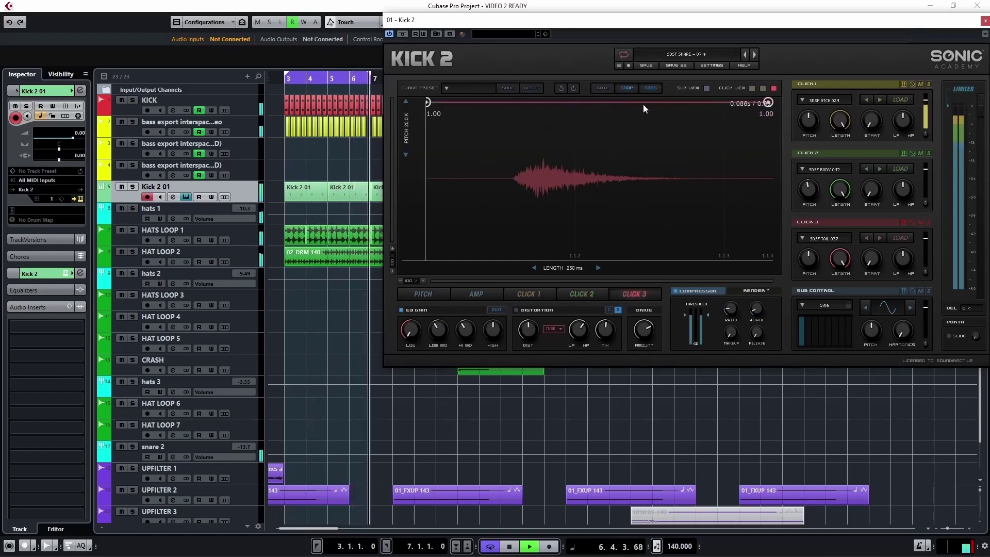
left_click_drag(583, 103, 562, 199)
left_click(762, 88)
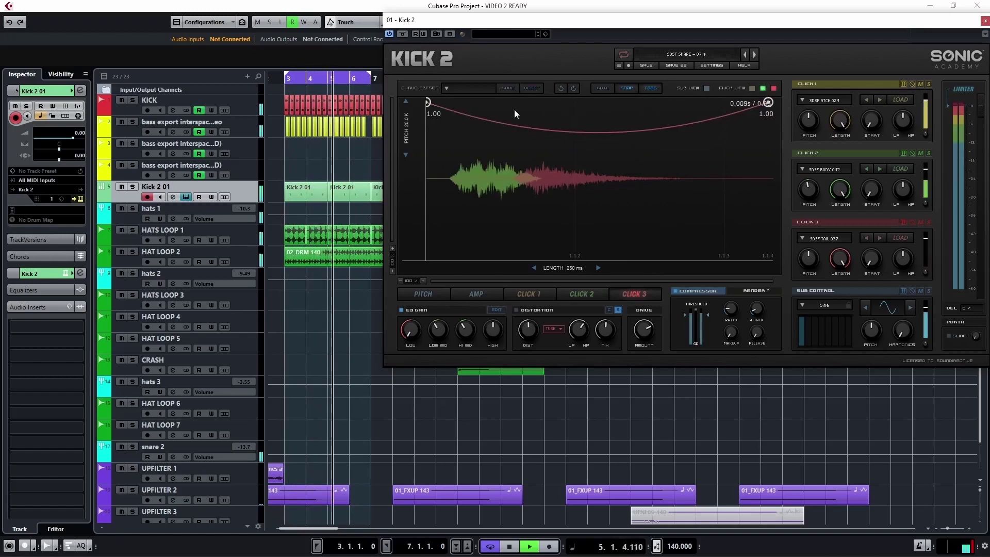
mouse_move(769, 102)
left_click_drag(769, 102, 771, 128)
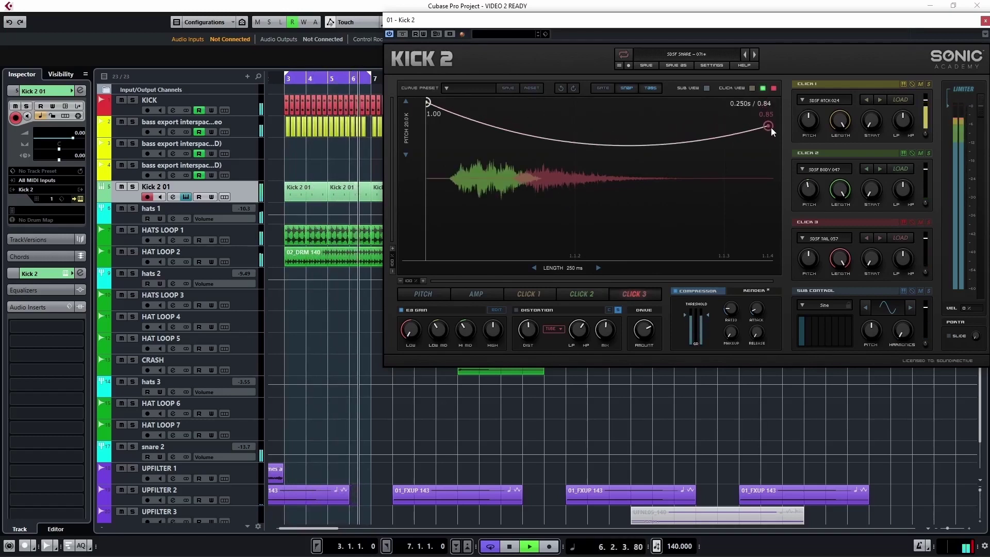
left_click_drag(605, 122, 638, 140)
left_click_drag(772, 124, 774, 156)
left_click_drag(697, 141, 713, 119)
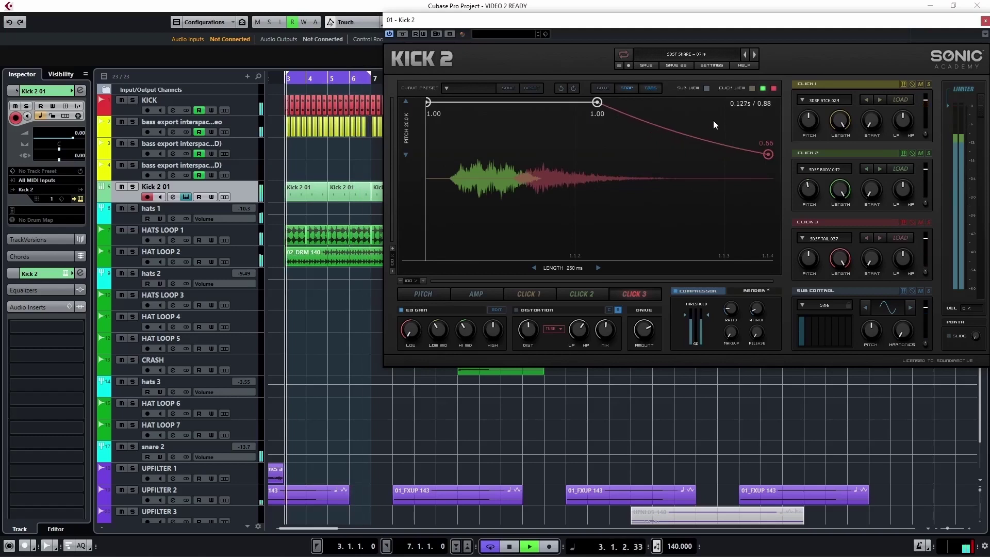
- Show the Click 1 waveform alongside the Click 2 and Click 3 waveforms, and stop playback
left_click(750, 90)
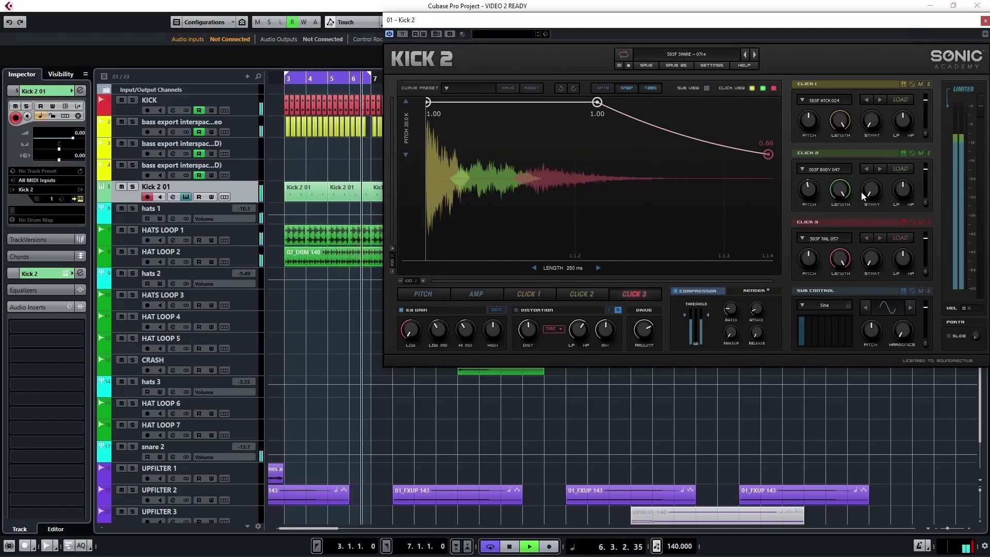
mouse_move(813, 190)
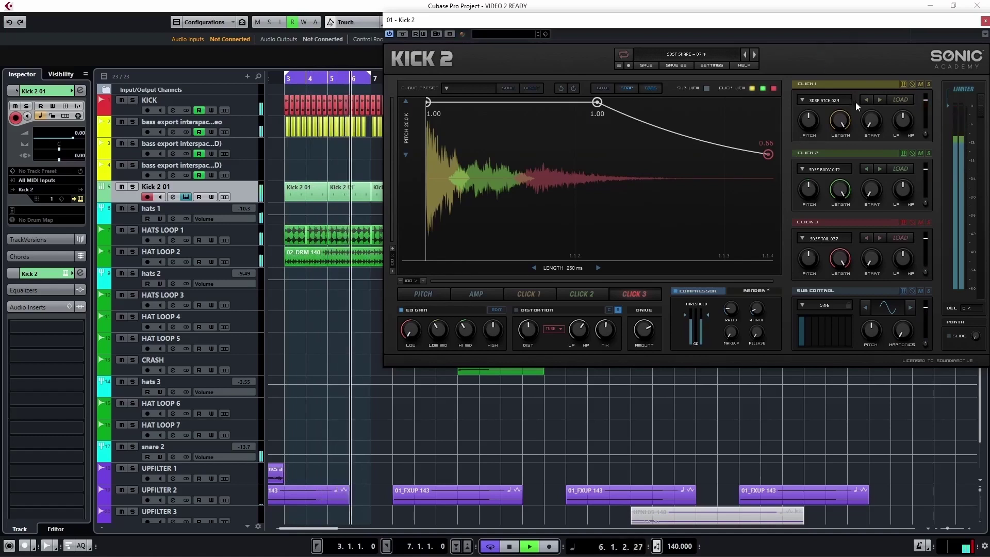
key("space")
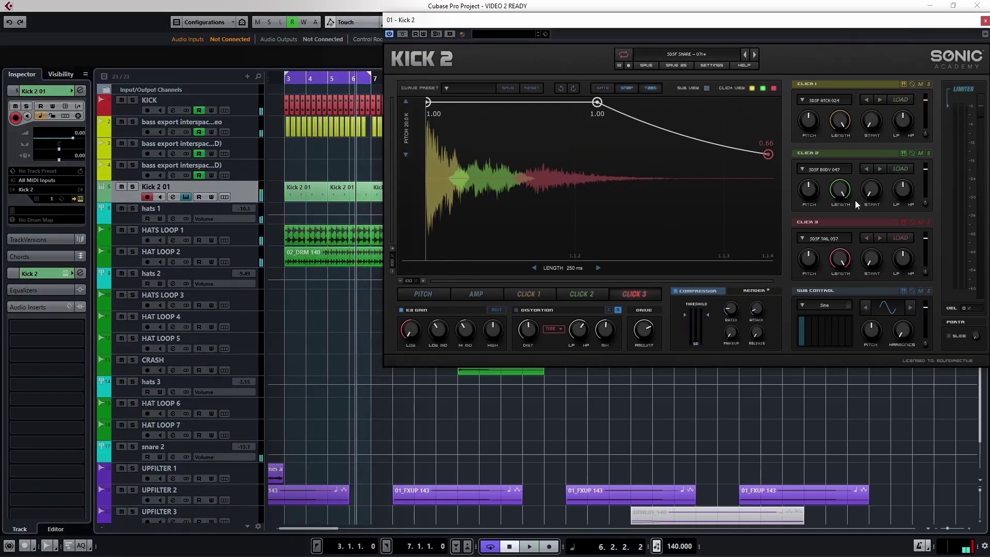
- Look at the Click 2 and Click 1 envelopes and return to the pitch envelope
left_click(575, 295)
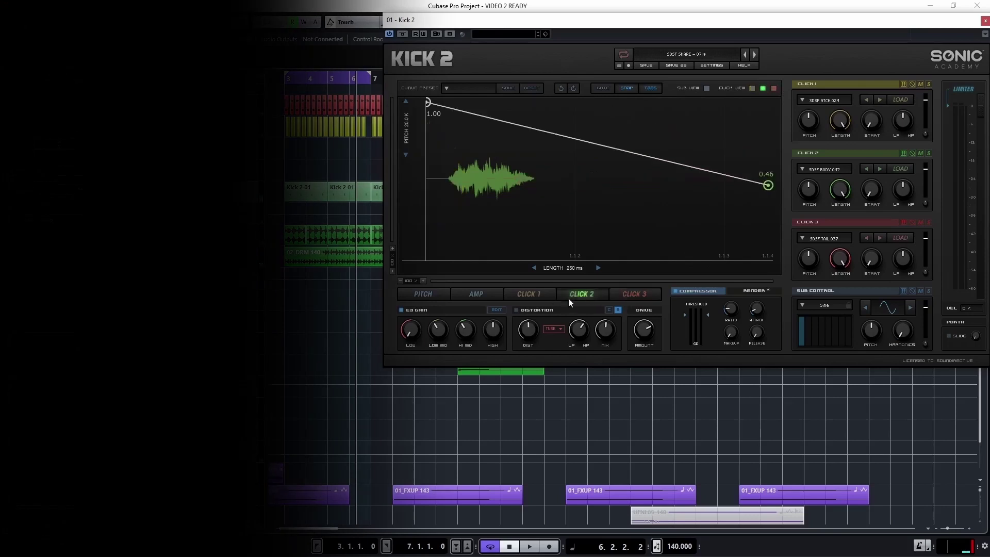
left_click(529, 295)
left_click(412, 295)
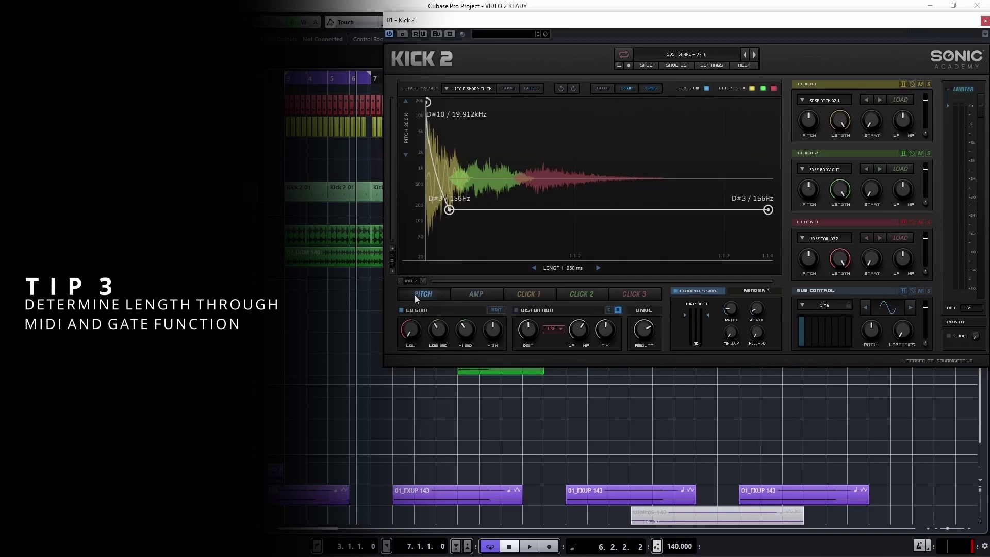
- Open the first Kick 2 01 part to inspect the length of its first D#3 note, and close the editor again
double_click(303, 194)
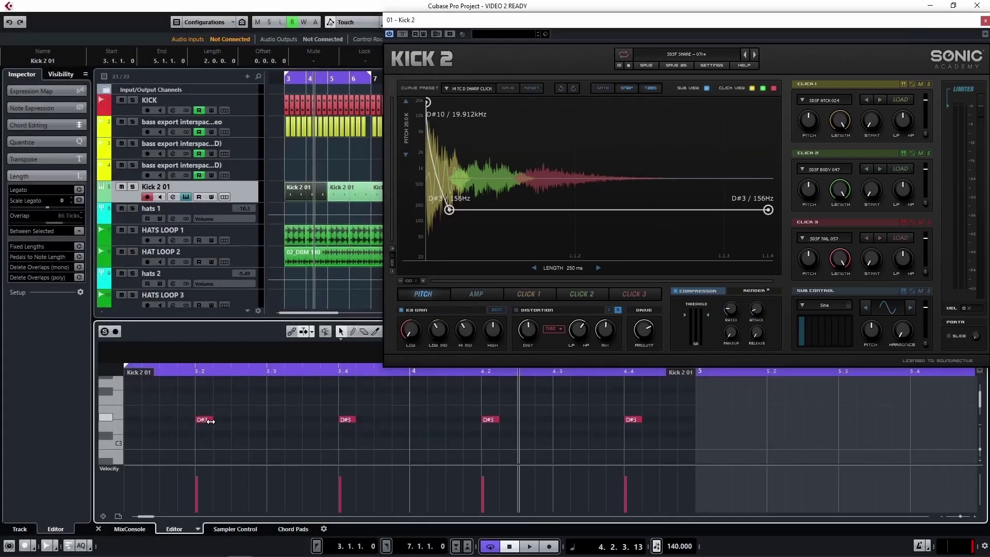
left_click_drag(213, 424, 213, 425)
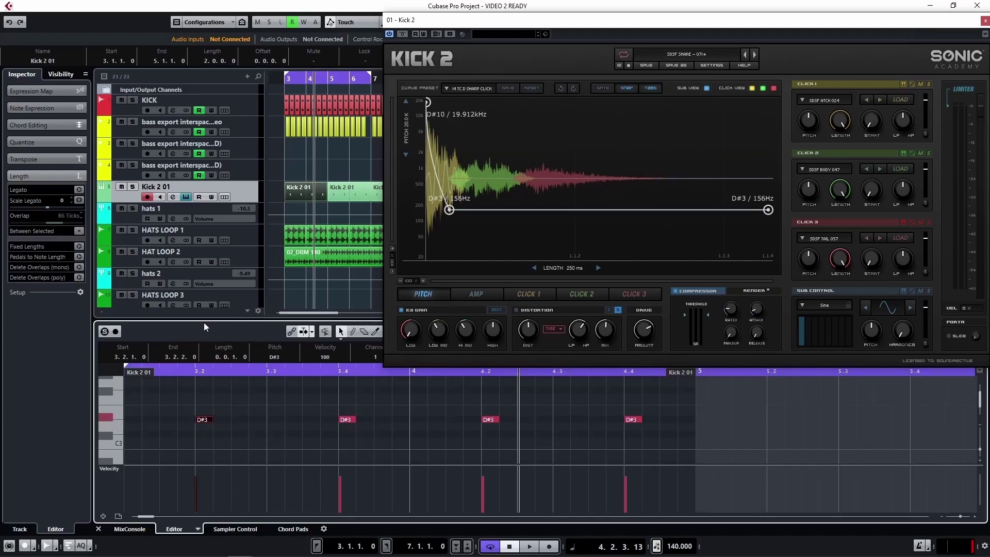
left_click(246, 298)
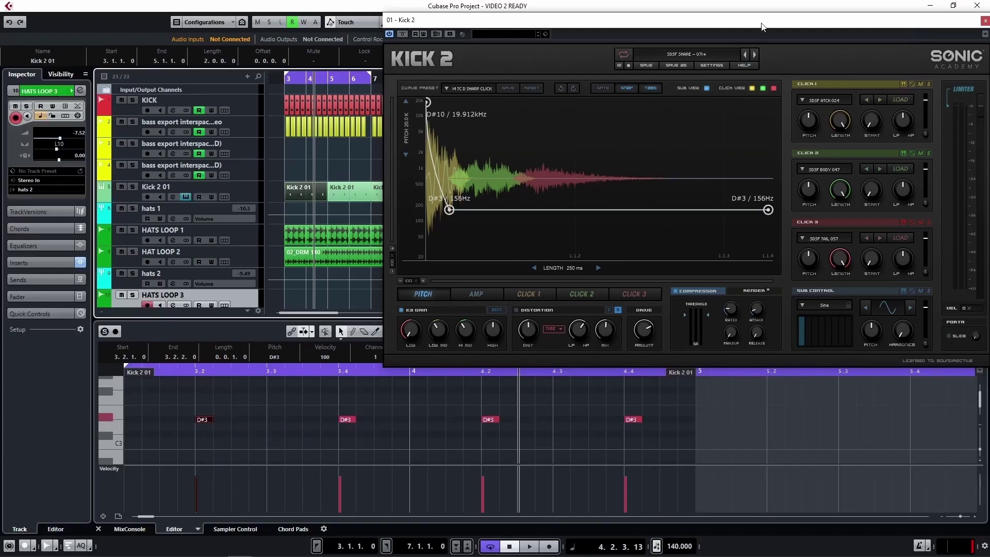
left_click_drag(761, 28, 734, 76)
left_click(952, 22)
left_click_drag(830, 72, 860, 21)
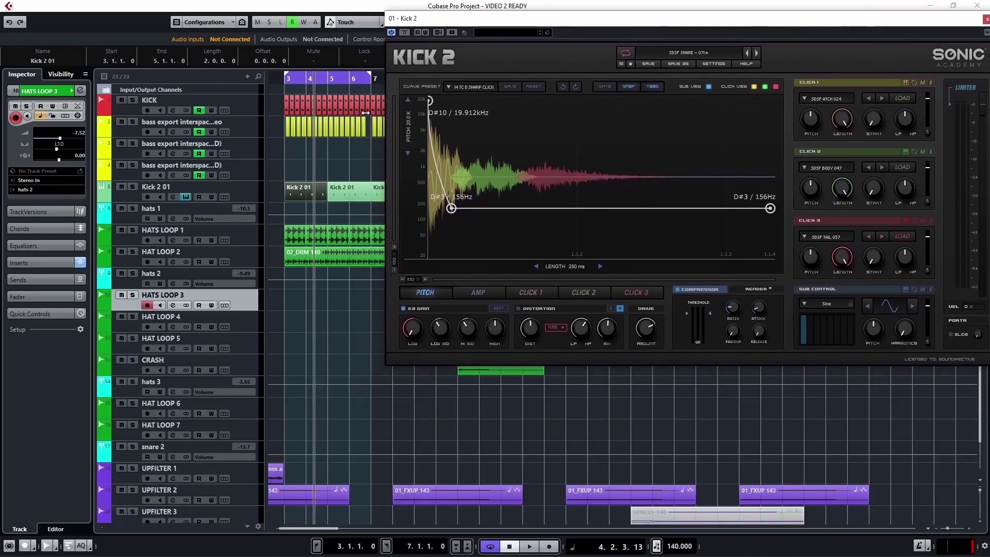
- Start playback and switch the Gate function on and off repeatedly to compare the gated and ungated snare length
key("space")
left_click(603, 88)
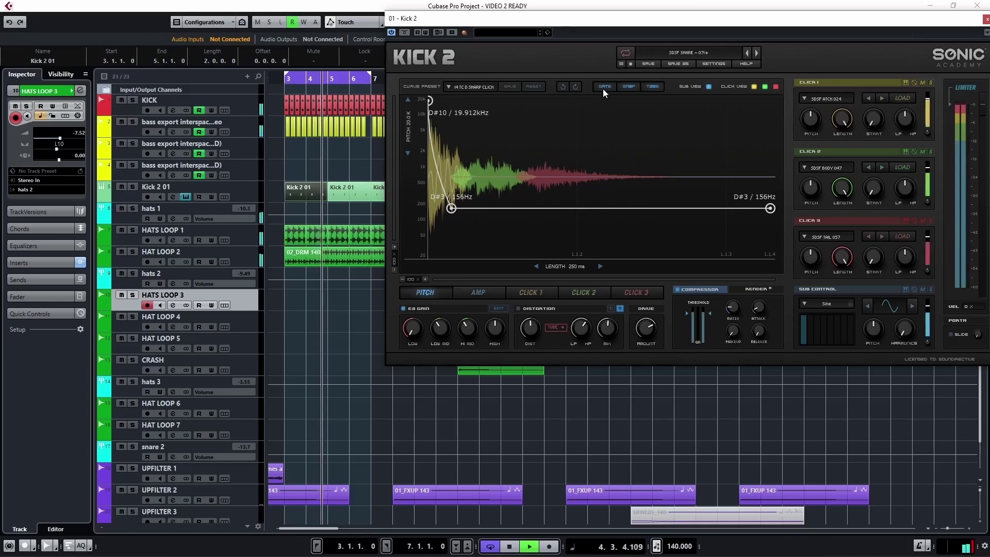
left_click(602, 89)
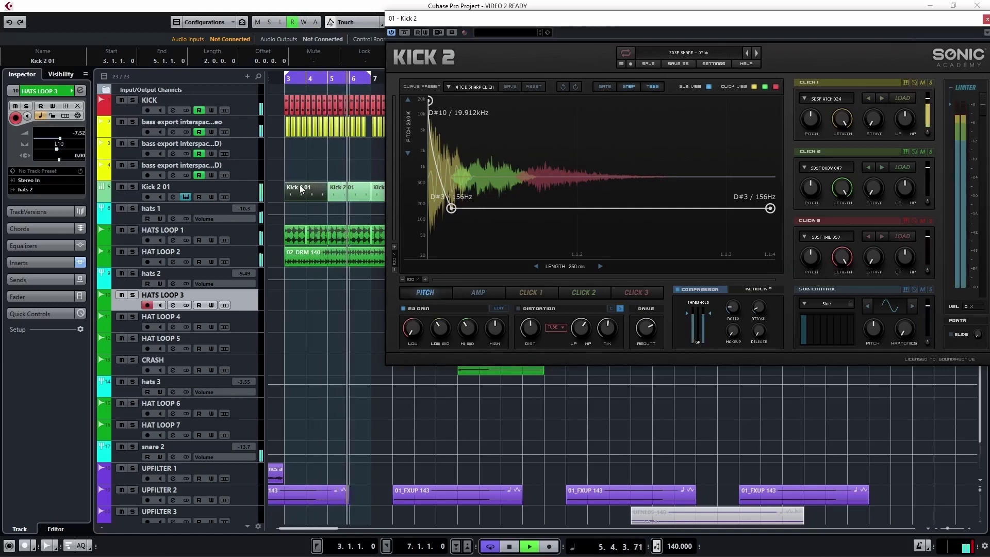
left_click(604, 86)
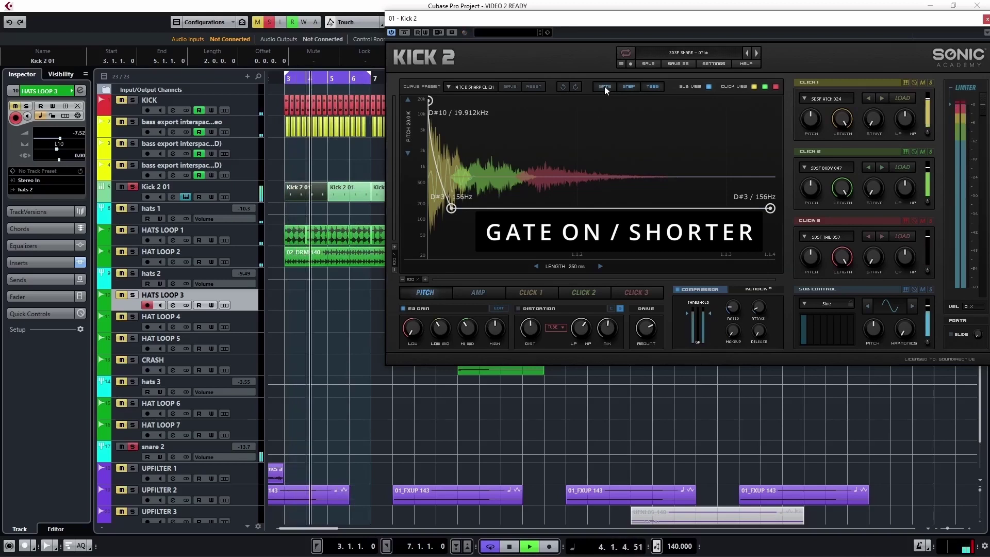
left_click(604, 86)
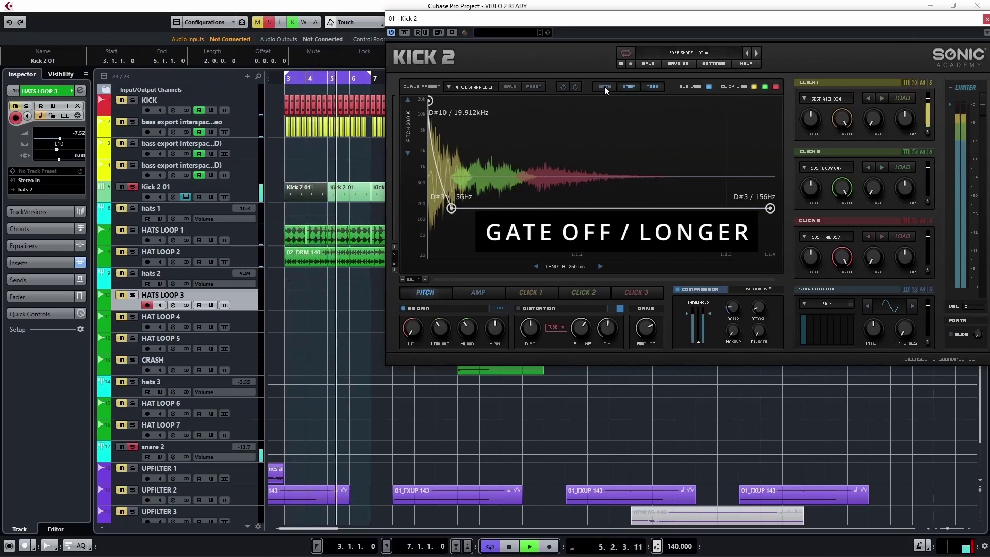
left_click(604, 85)
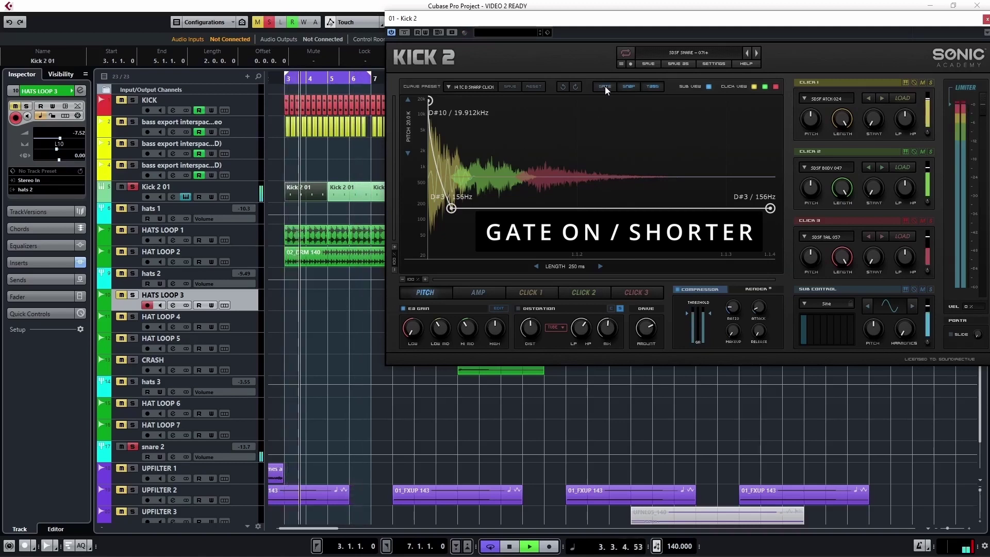
left_click(605, 86)
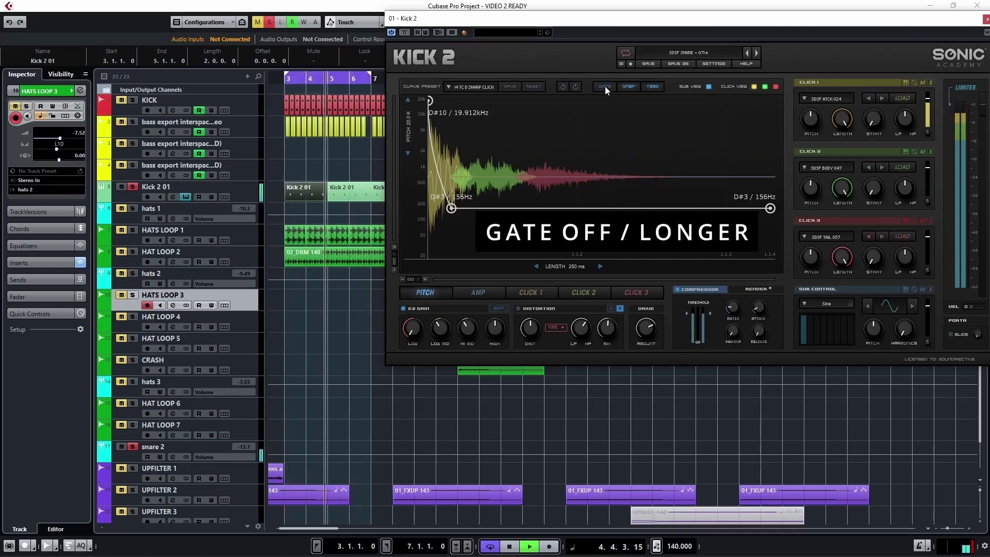
left_click(605, 86)
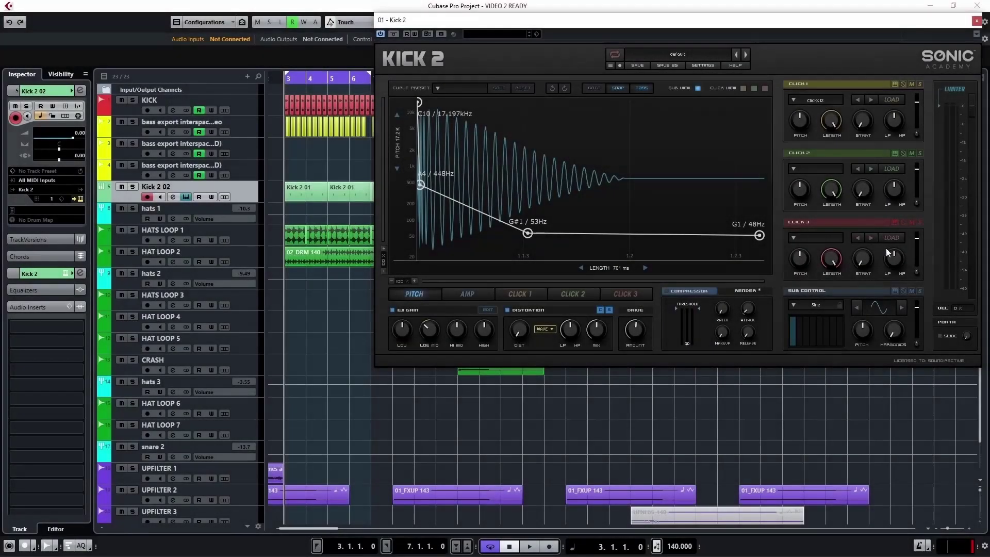
- In the Kick 2 02 instance, hide the sub waveform, mute the sub, and disable both the EQ and the distortion
left_click(698, 88)
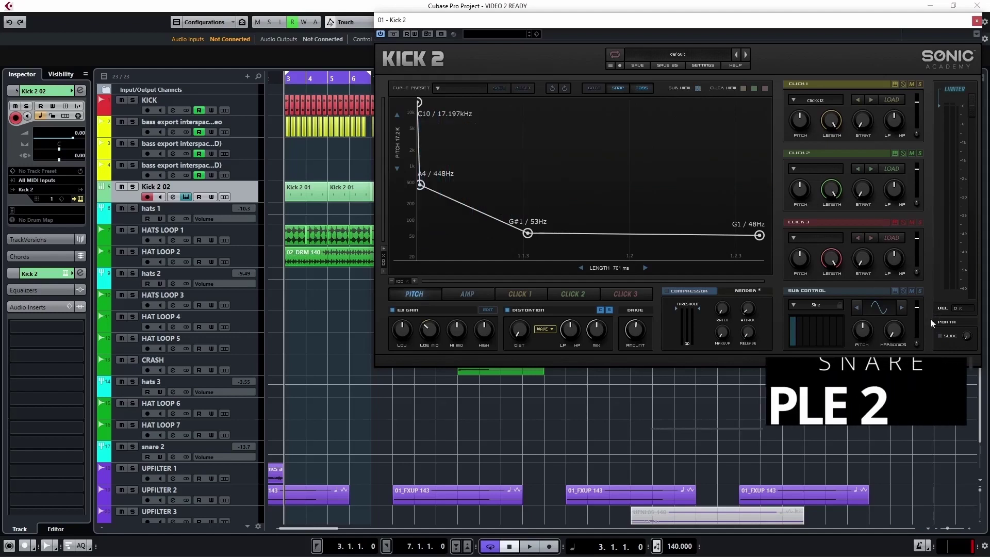
left_click(910, 291)
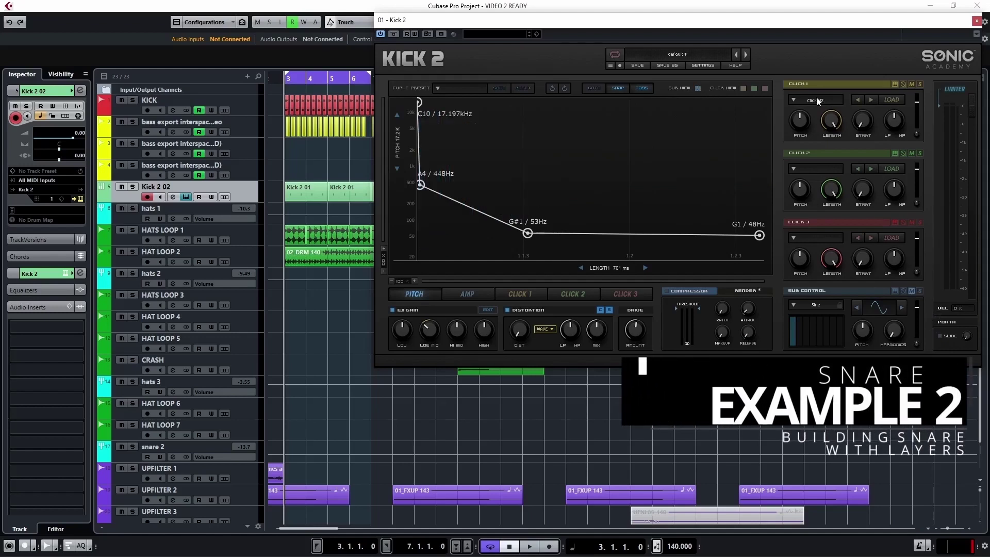
left_click(393, 309)
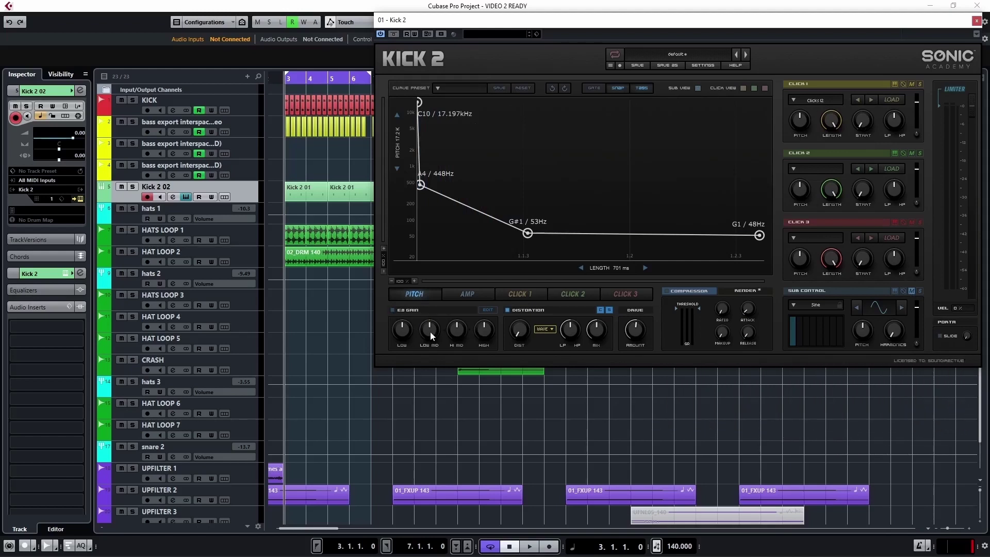
left_click(507, 310)
- Load SDSF ATCK 001 from the DLC bank SDSF CLICKS into Click 1, and turn on the click waveform views
left_click(823, 100)
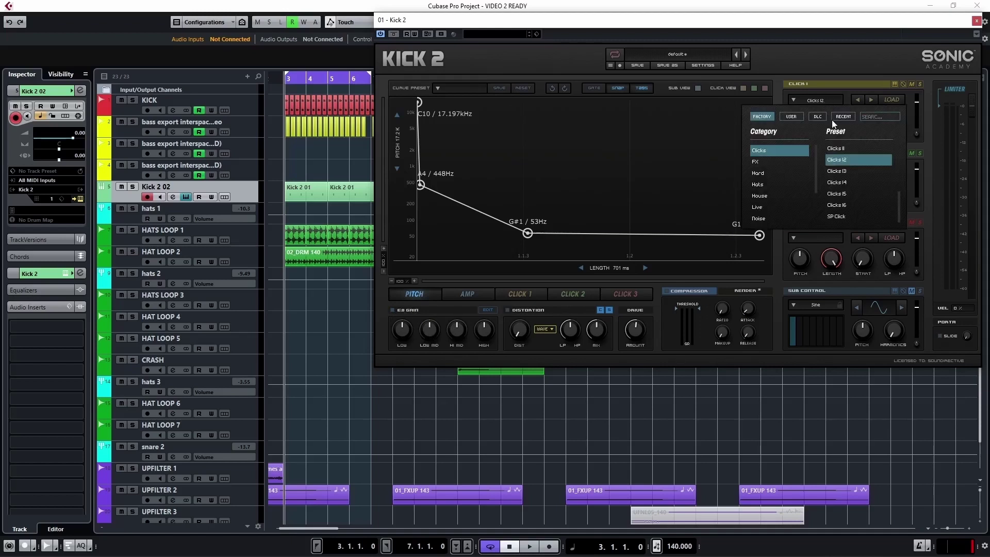
left_click(820, 116)
left_click(766, 151)
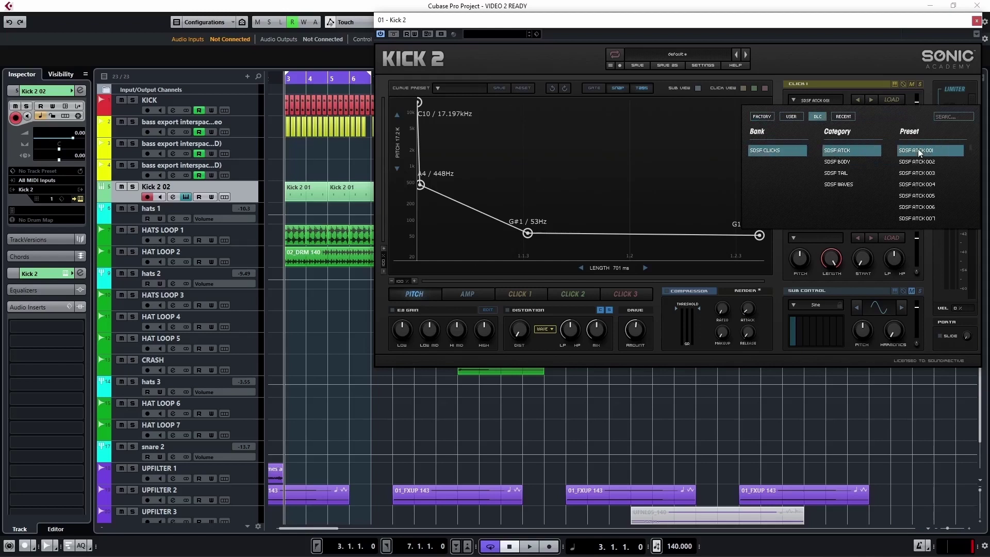
left_click(744, 88)
left_click(765, 89)
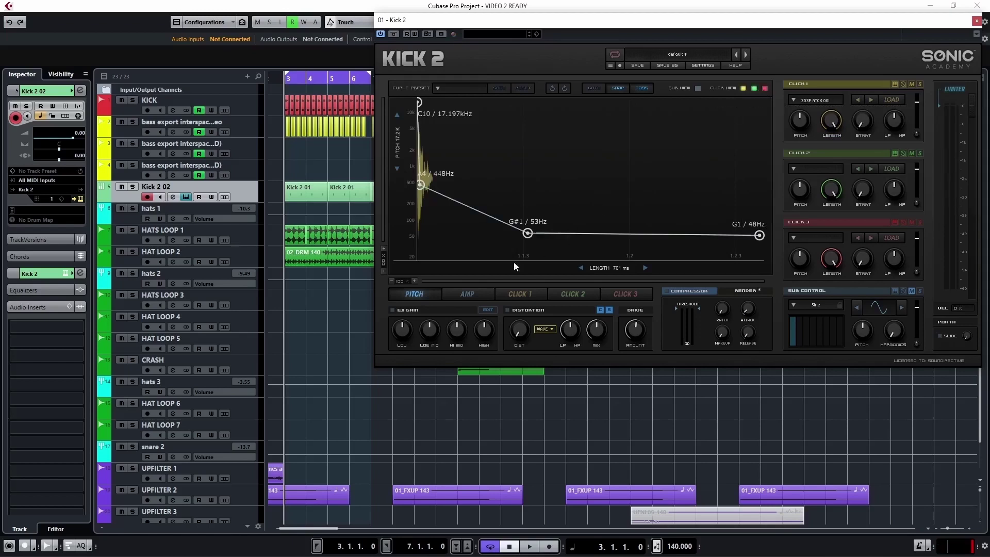
- Enable the Click 1 EQ and activate its low band, shaping it into a deep low-shelf cut at about 128 Hz
left_click(510, 296)
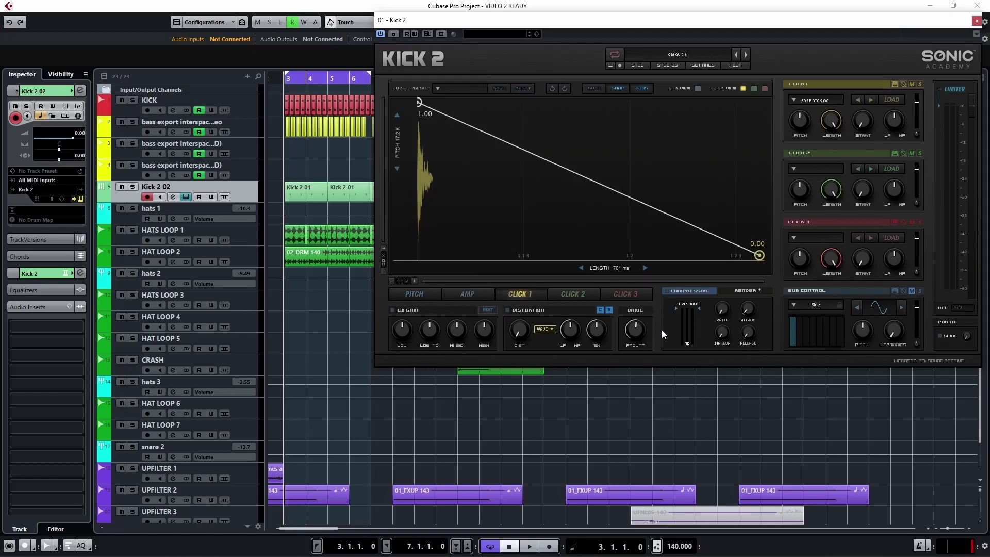
left_click(393, 310)
left_click(487, 311)
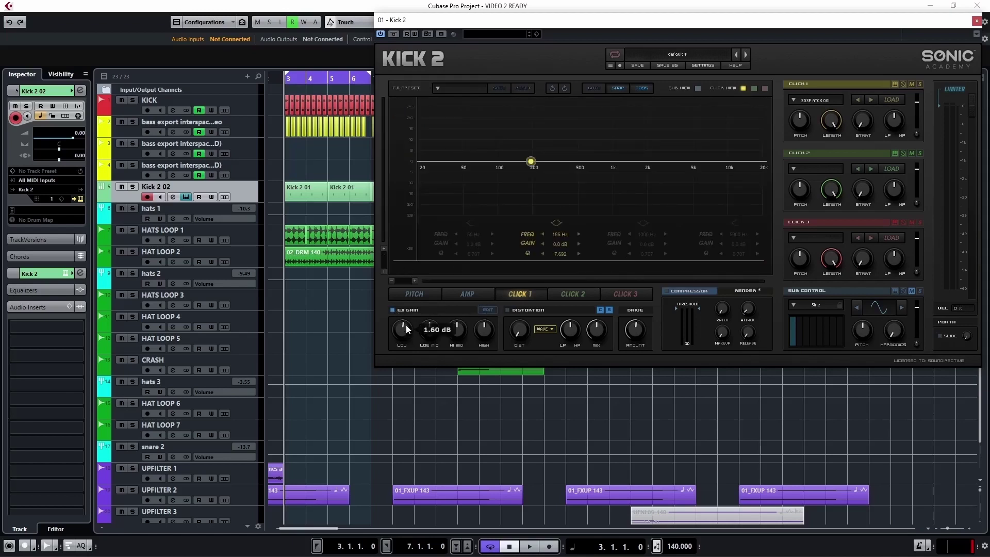
left_click(471, 223)
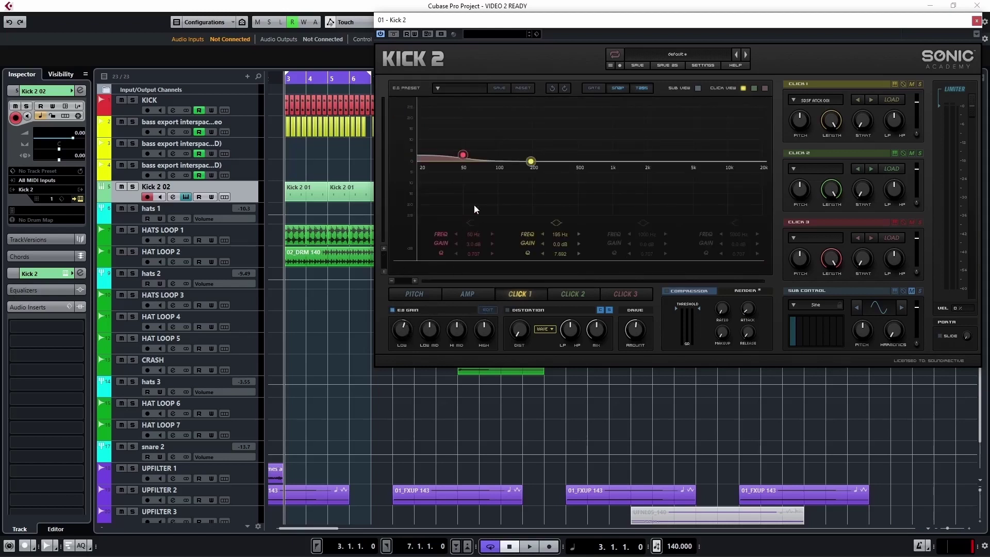
left_click_drag(468, 157, 514, 236)
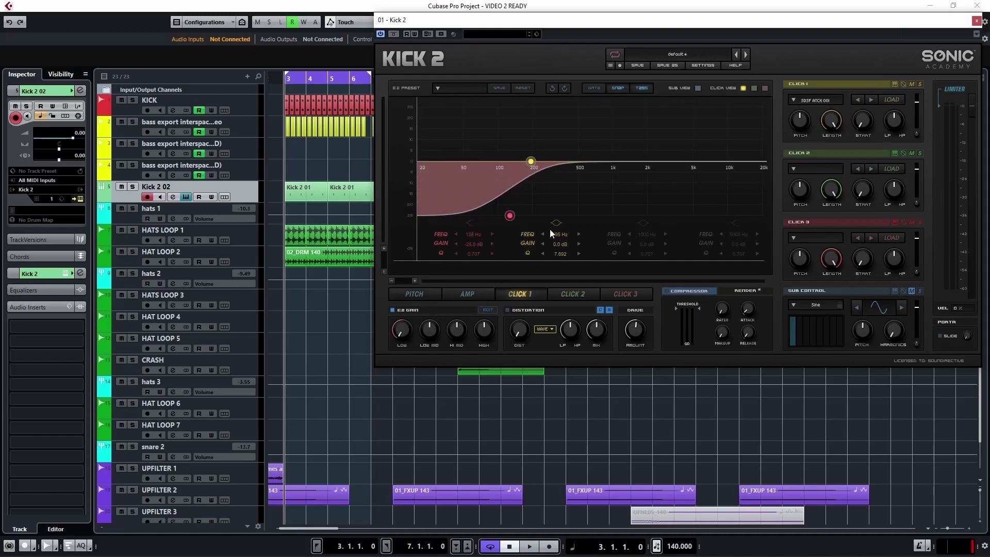
- Raise the end point of the Click 1 envelope to 1.00 and start playback
left_click(419, 296)
left_click(526, 292)
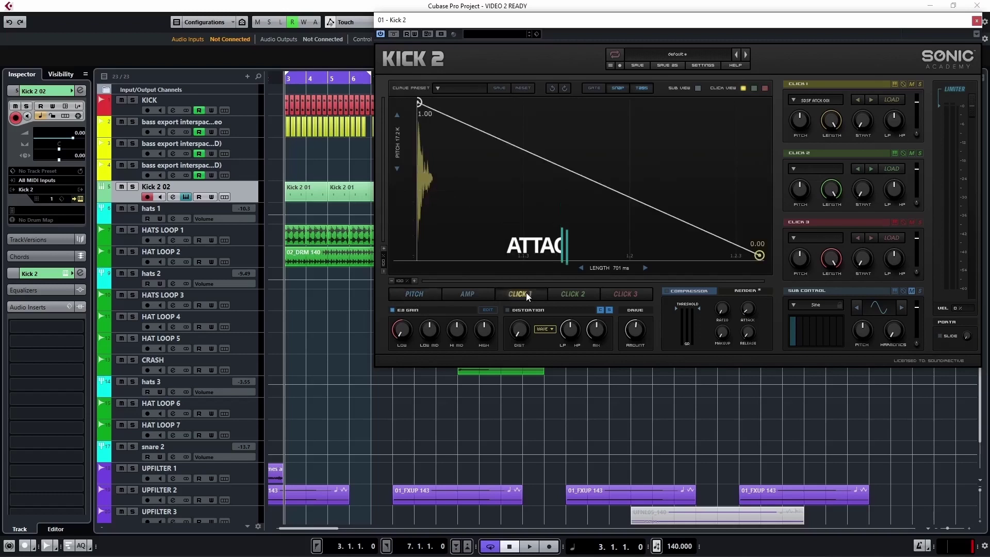
key("space")
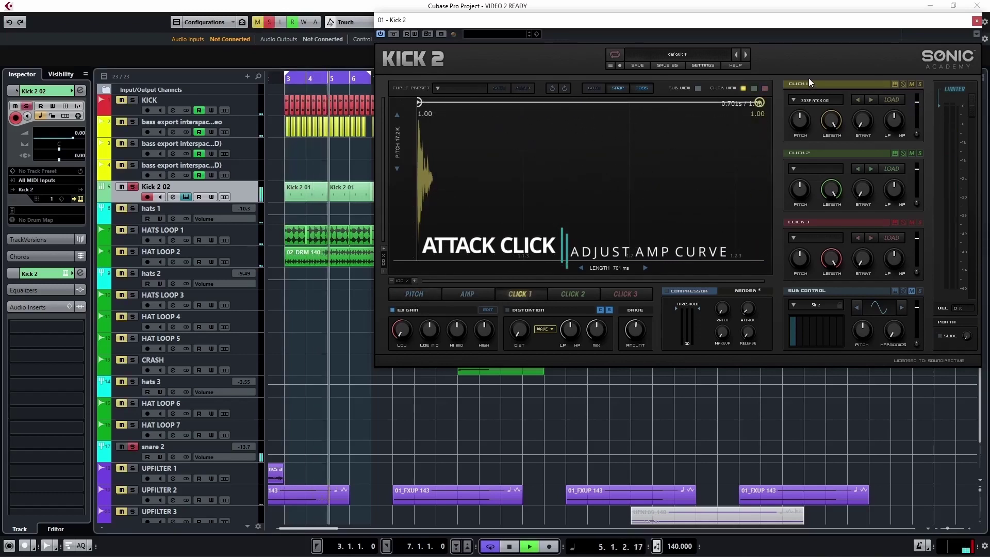
- Audition the Click 1 attack samples one after another, stepping forward from SDSF ATCK 001 past SDSF ATCK 007
left_click(871, 99)
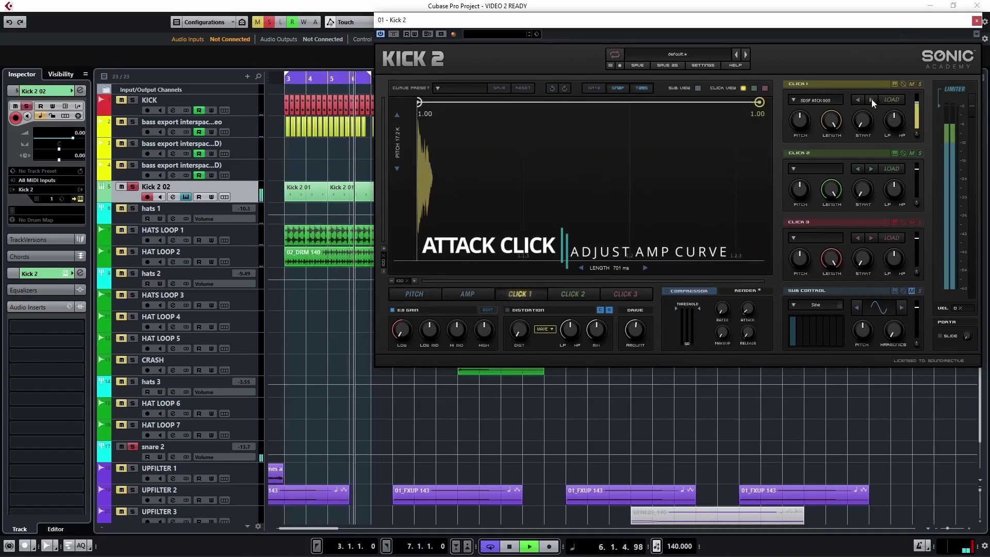
left_click(871, 99)
left_click(871, 99)
left_click(872, 99)
left_click(873, 99)
left_click(873, 99)
left_click(873, 99)
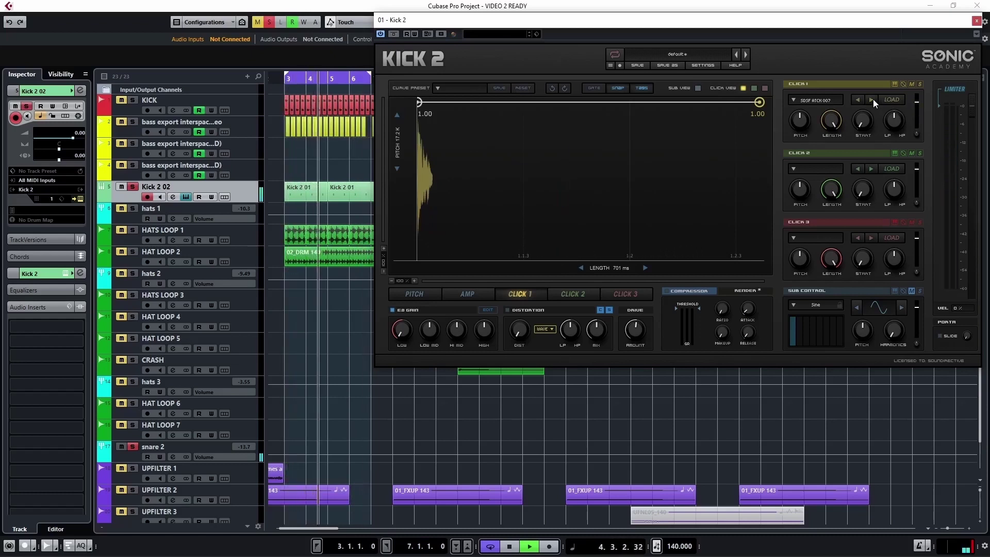
left_click(873, 99)
left_click(873, 99)
left_click(873, 99)
left_click(873, 99)
left_click(873, 99)
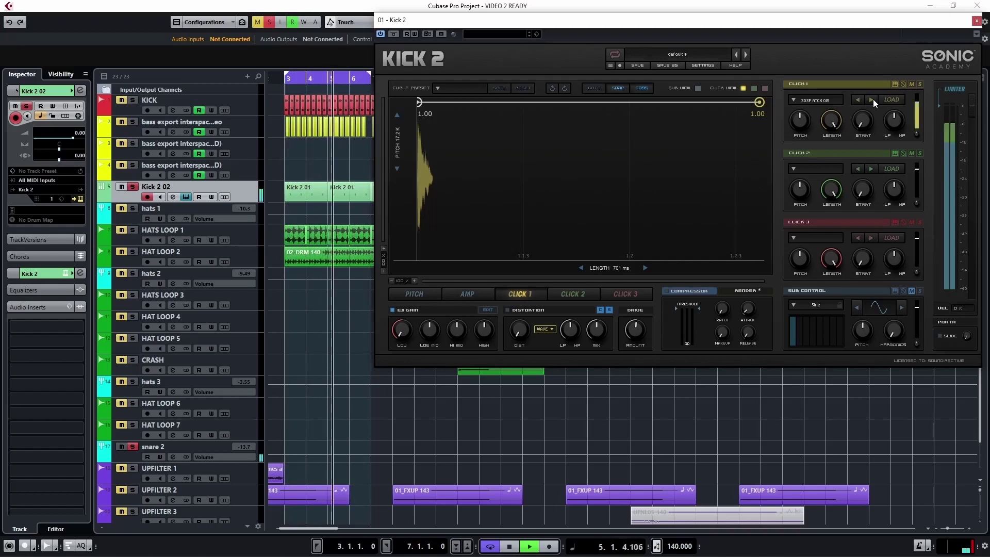
- Continue auditioning the Click 1 attack samples during playback and settle on SDSF ATCK 021
left_click(873, 99)
left_click(873, 99)
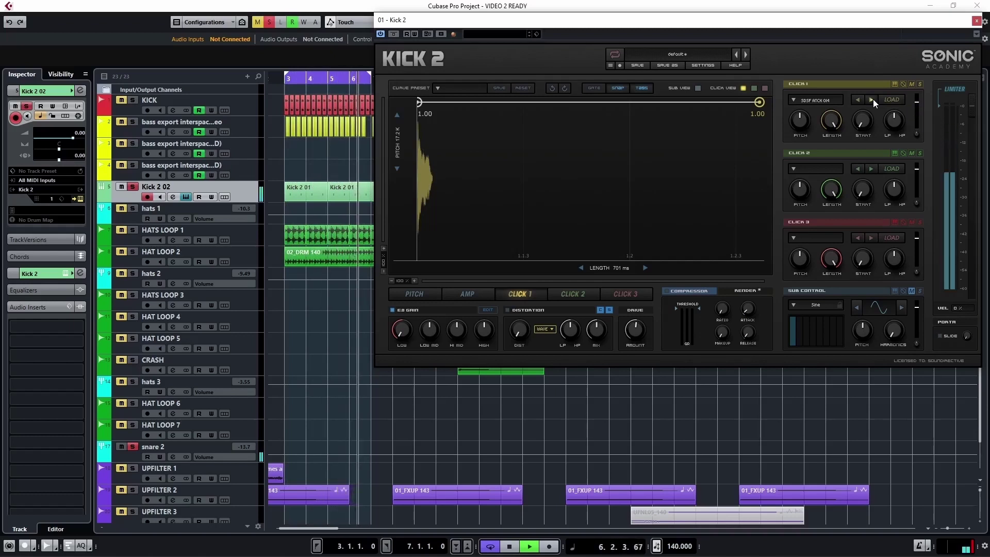
left_click(873, 99)
left_click(873, 99)
left_click(873, 99)
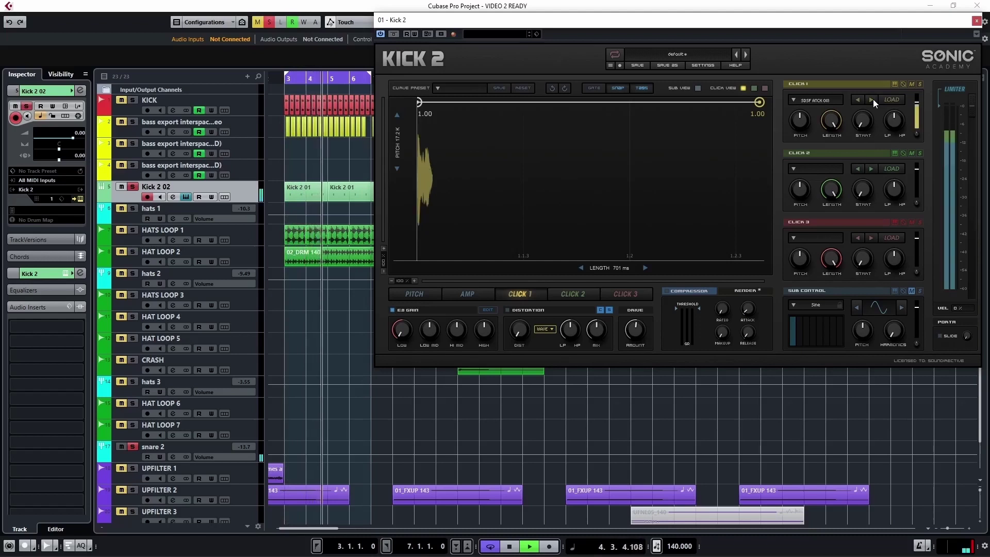
left_click(873, 99)
left_click(873, 99)
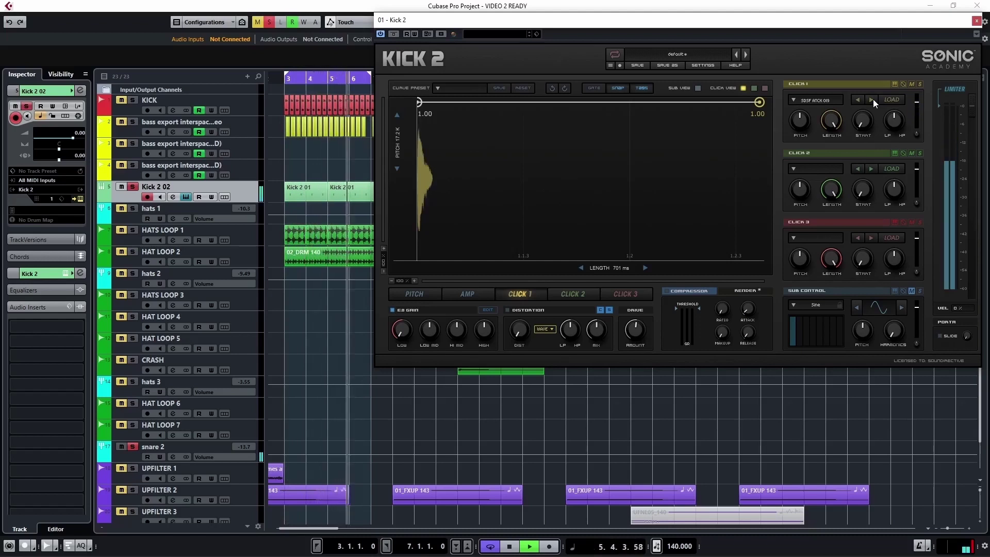
left_click(873, 99)
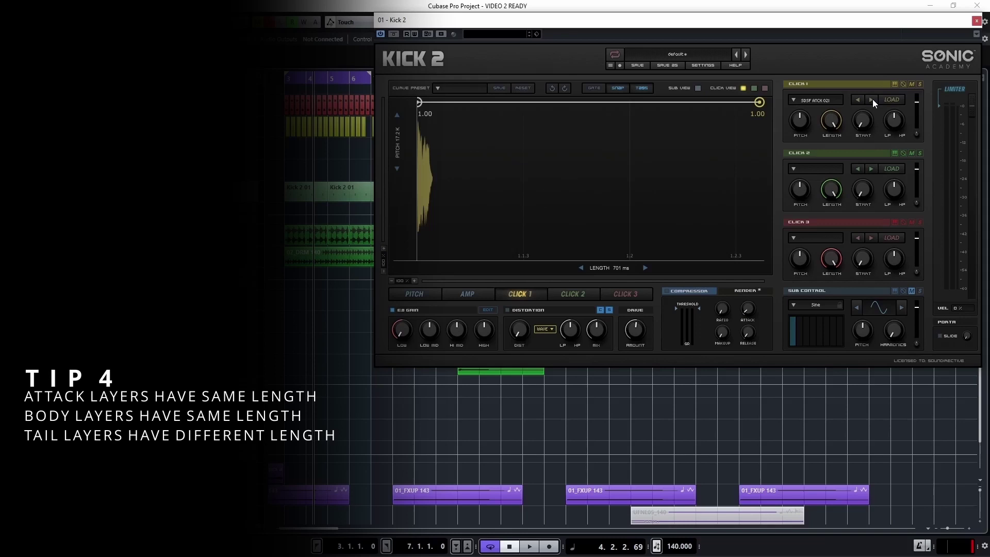
- Load SDSF BODY 001 from the DLC bank SDSF CLICKS into Click 2 and raise its amp envelope to a flat 1.00
left_click(811, 170)
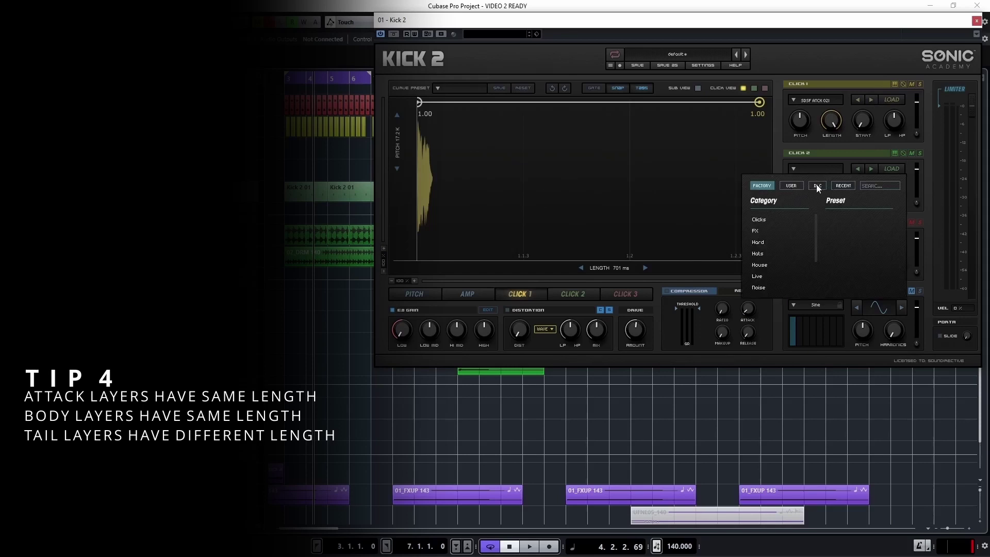
left_click(817, 186)
left_click(773, 219)
left_click(840, 230)
left_click(916, 220)
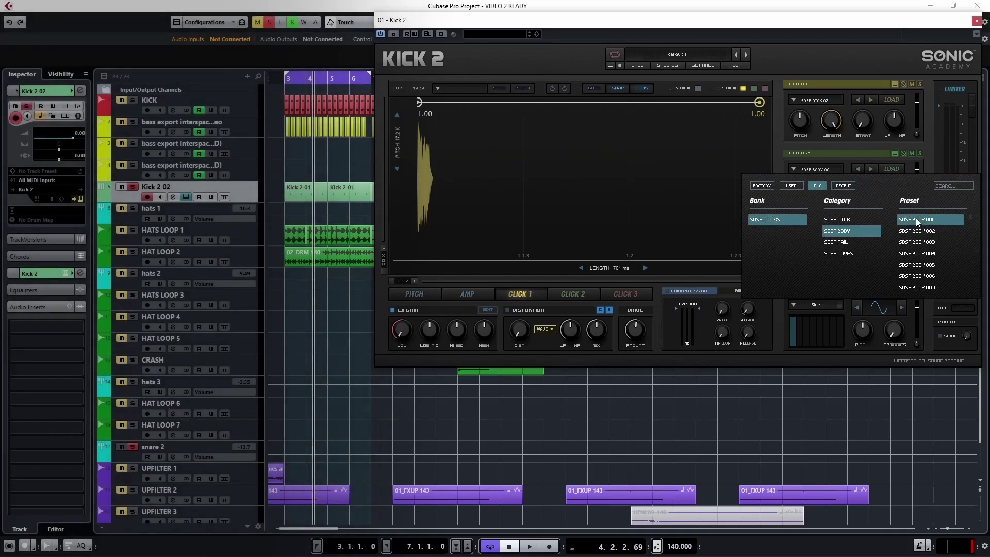
left_click(573, 294)
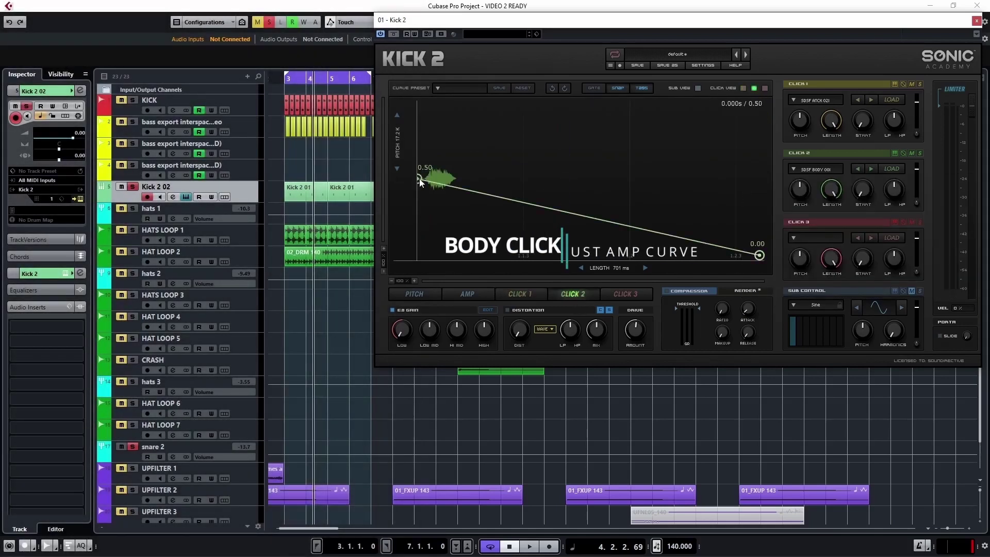
left_click_drag(418, 178, 450, 101)
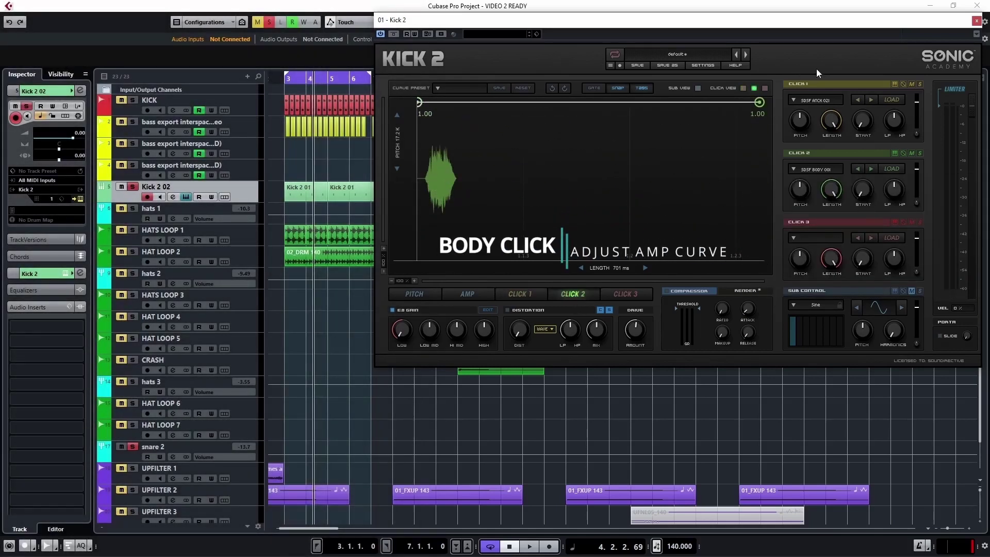
- Show the Click 1 waveform alongside Click 2, start playback and shorten the overall length to 265 ms
left_click(743, 88)
key("space")
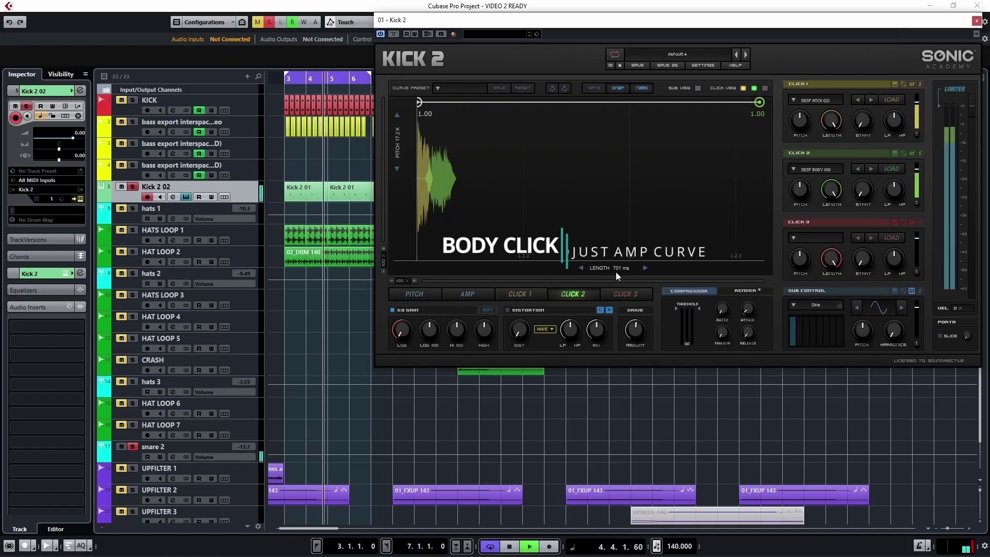
left_click_drag(620, 270, 620, 297)
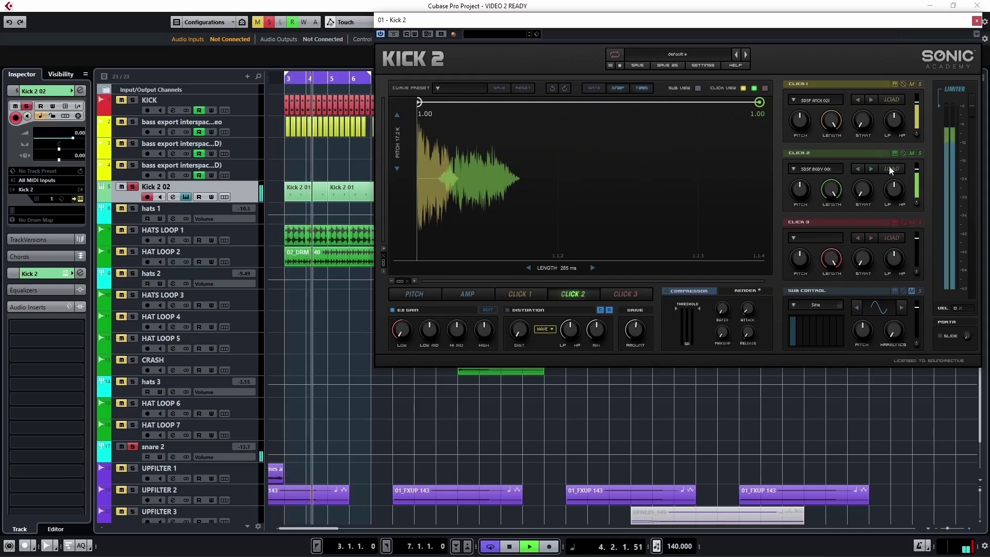
- Audition the Click 2 body samples one after another from SDSF BODY 001, settle on SDSF BODY 021 and stop playback
left_click(870, 168)
left_click(870, 168)
left_click(870, 169)
left_click(870, 168)
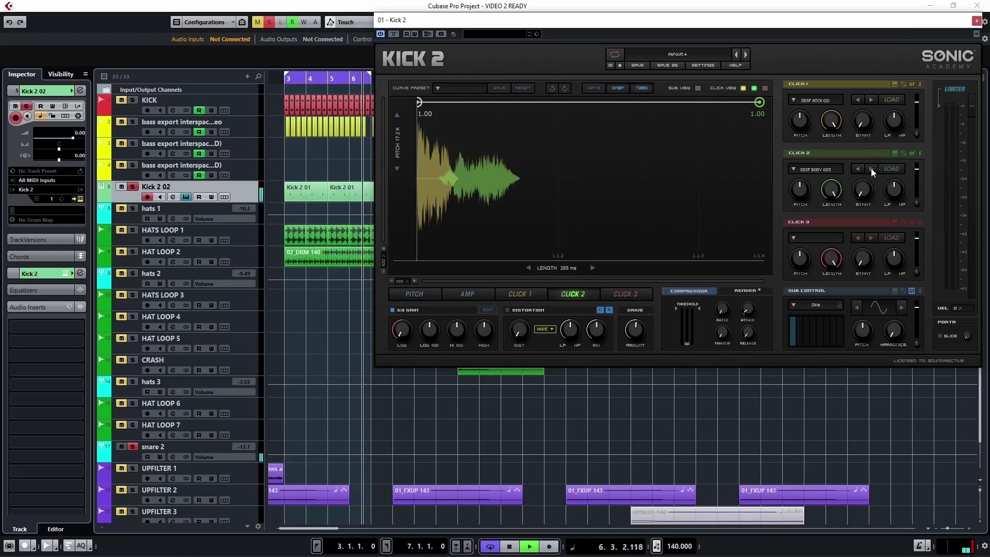
left_click(870, 168)
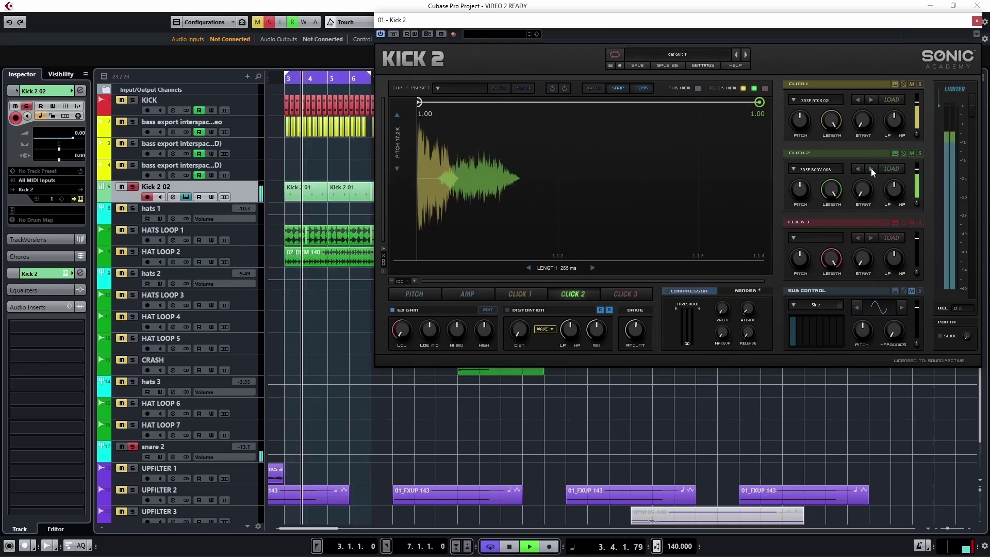
left_click(870, 168)
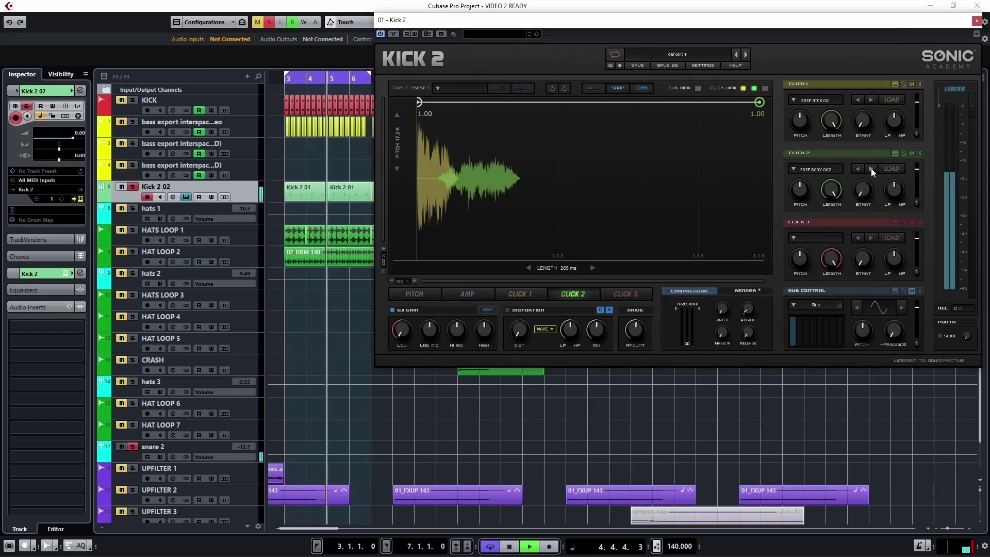
left_click(870, 168)
left_click(871, 168)
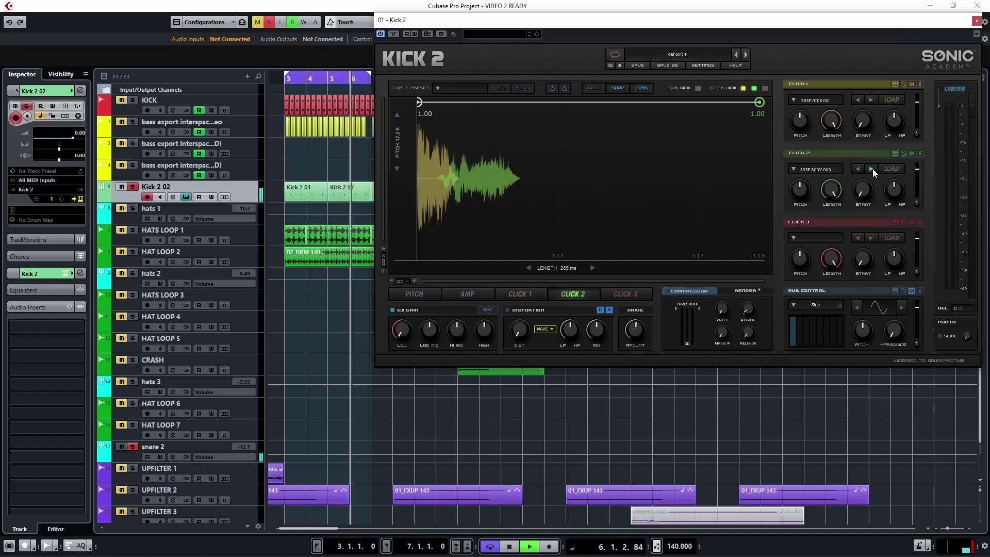
left_click(872, 169)
left_click(872, 168)
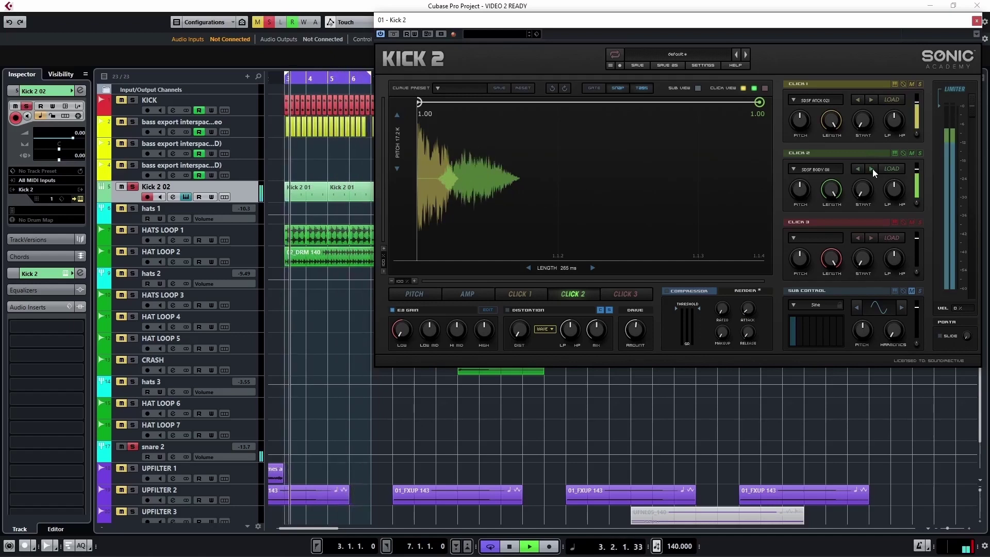
left_click(872, 168)
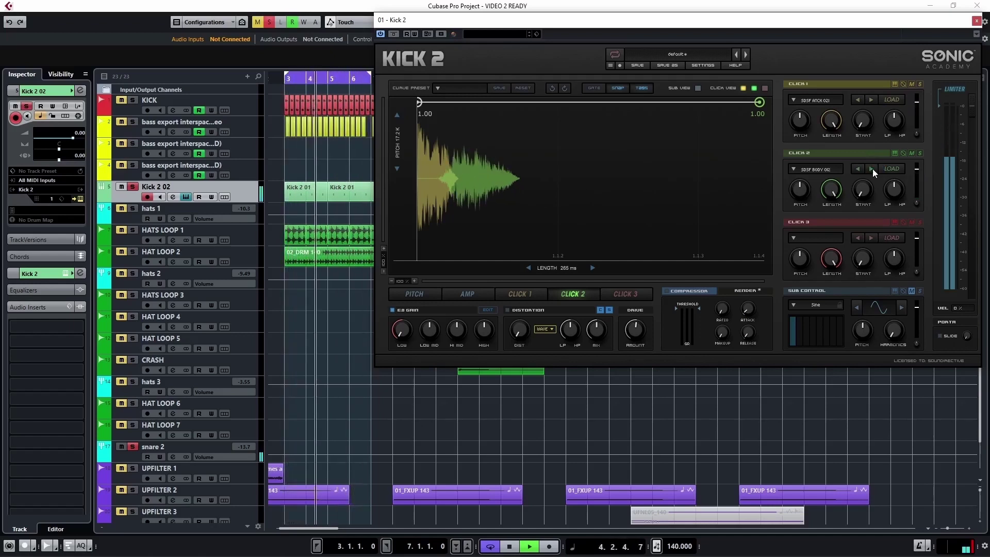
left_click(872, 169)
left_click(872, 169)
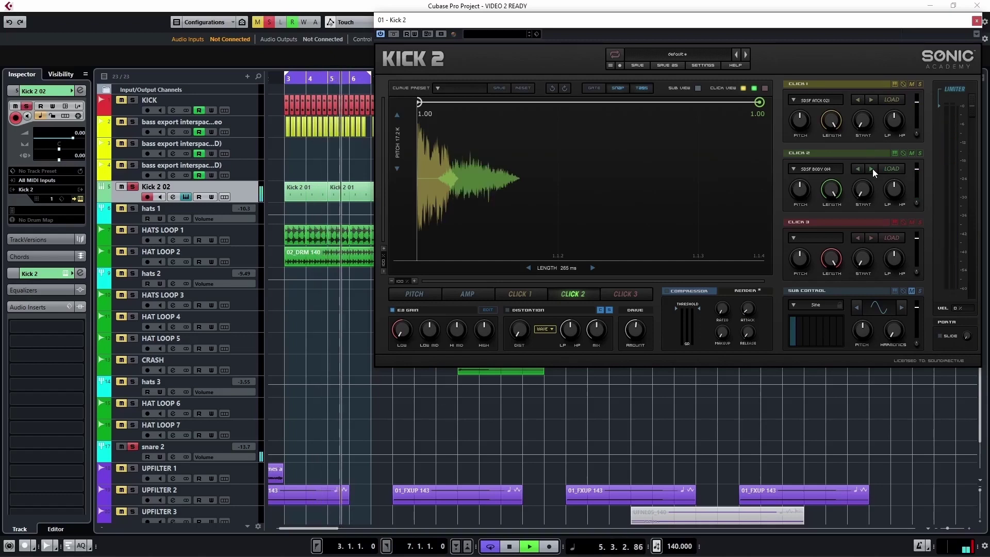
left_click(872, 169)
left_click(872, 168)
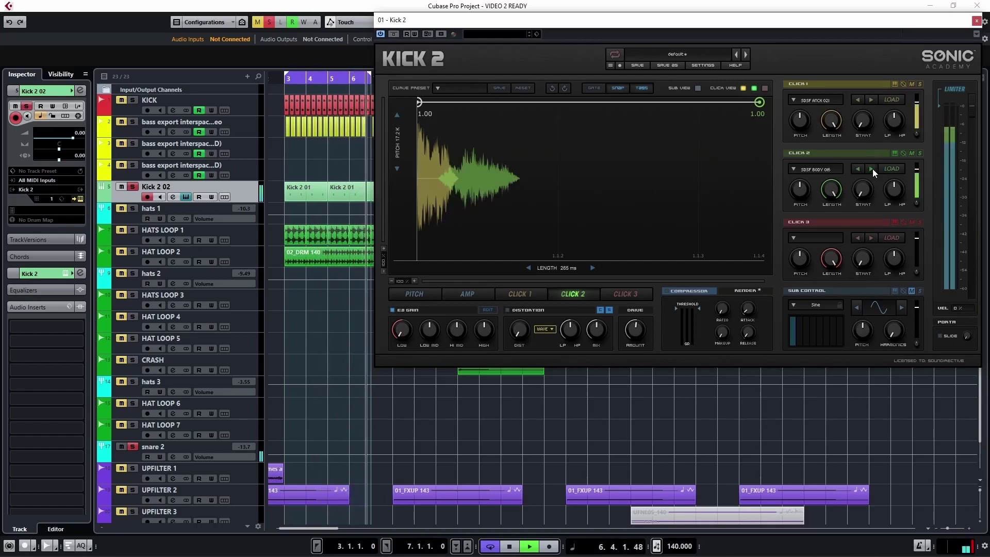
left_click(872, 169)
left_click(872, 169)
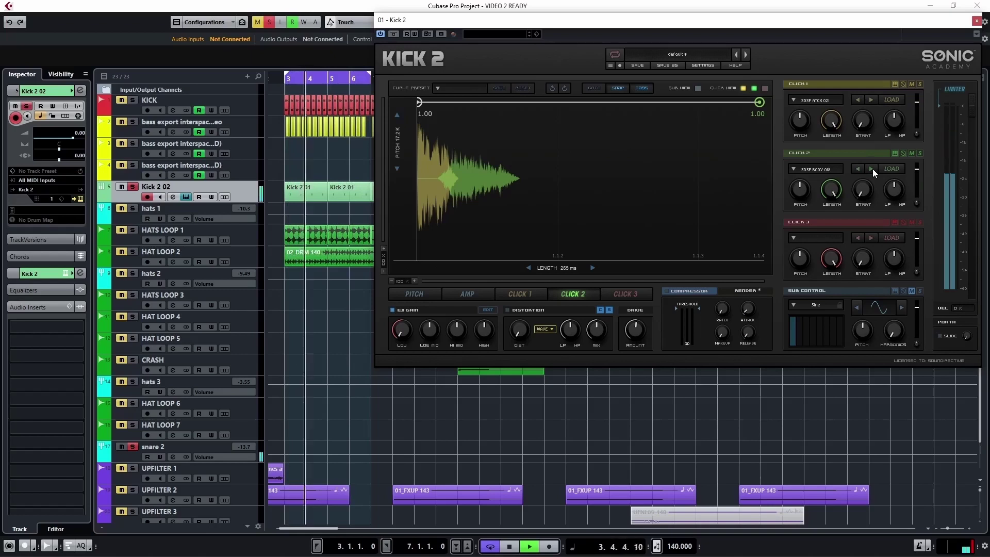
left_click(872, 169)
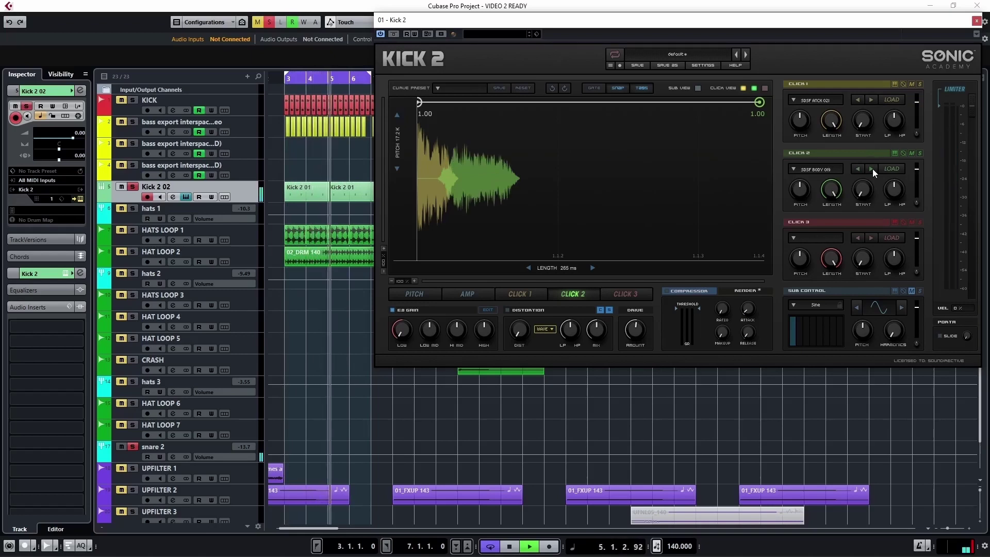
left_click(870, 169)
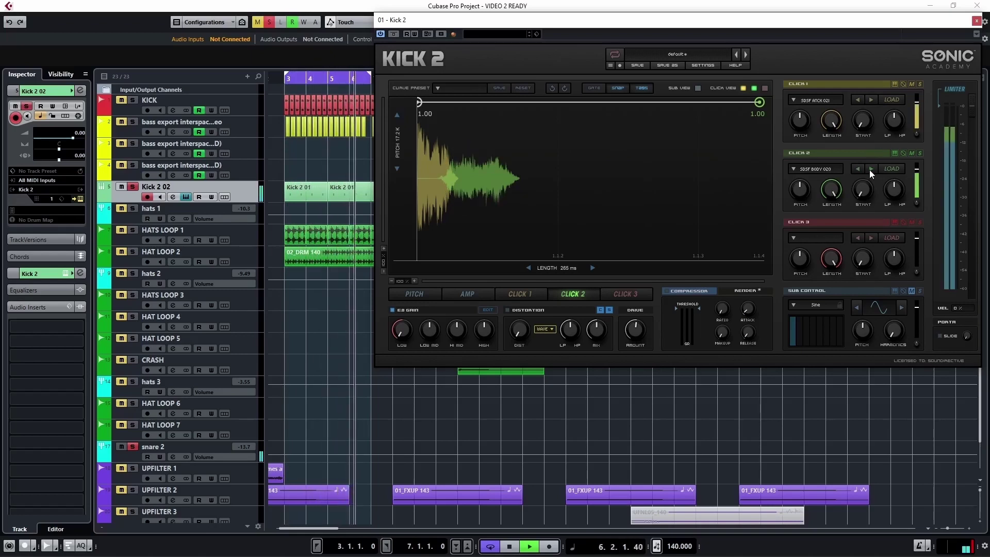
left_click(870, 168)
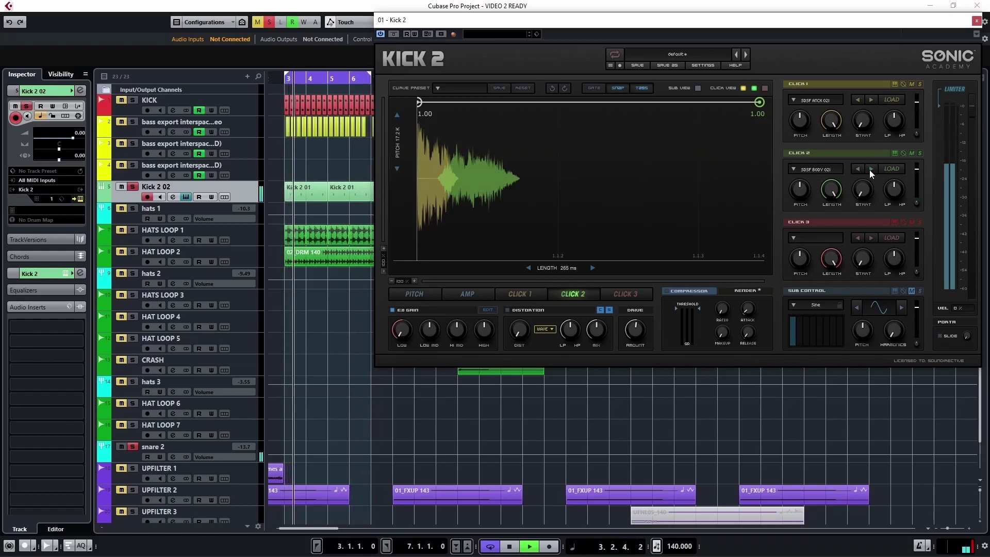
key("space")
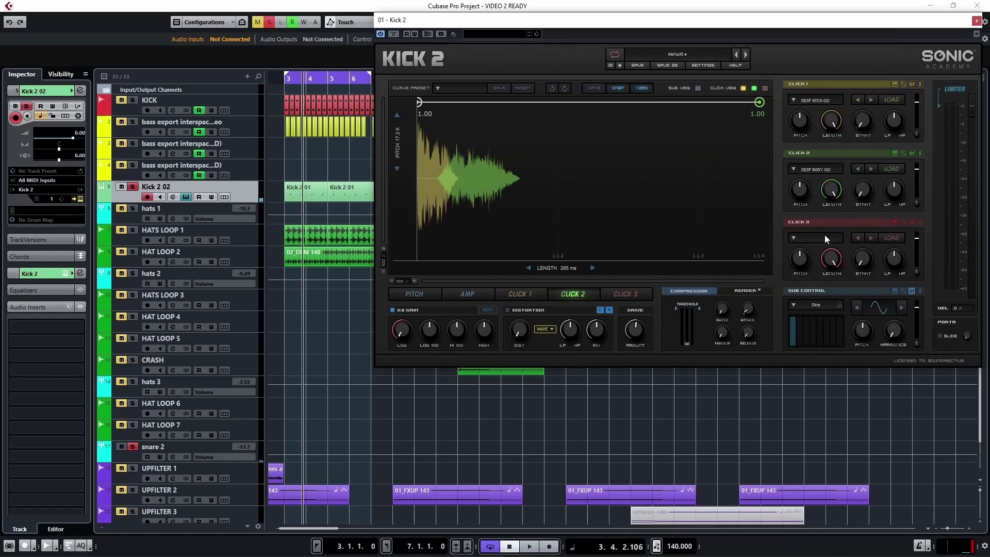
- Restart playback, fine-tune the pitch and length of Click 2, and try inverting the phase of Click 1
key("space")
left_click_drag(804, 190, 803, 192)
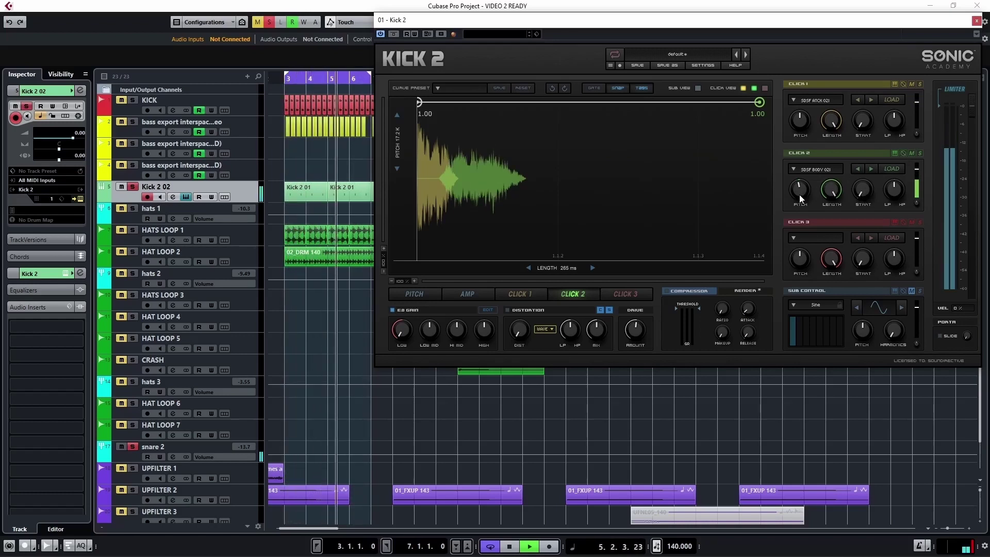
left_click_drag(796, 195, 802, 191)
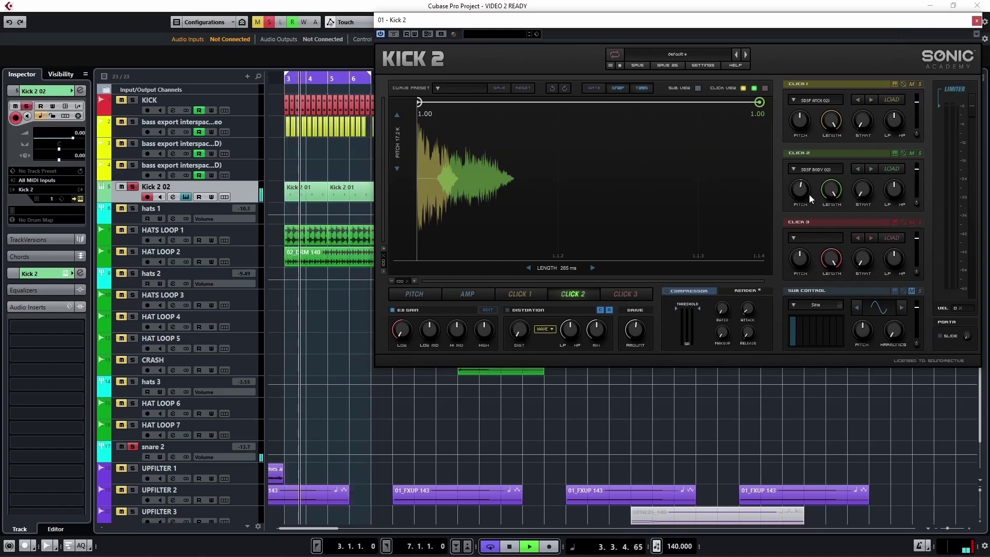
left_click_drag(831, 189, 863, 194)
left_click(815, 236)
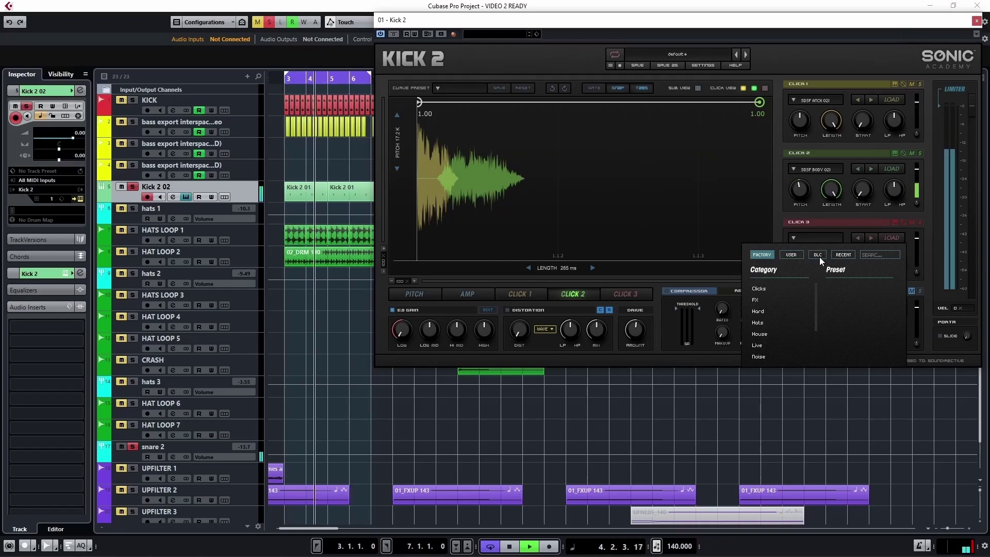
left_click(902, 86)
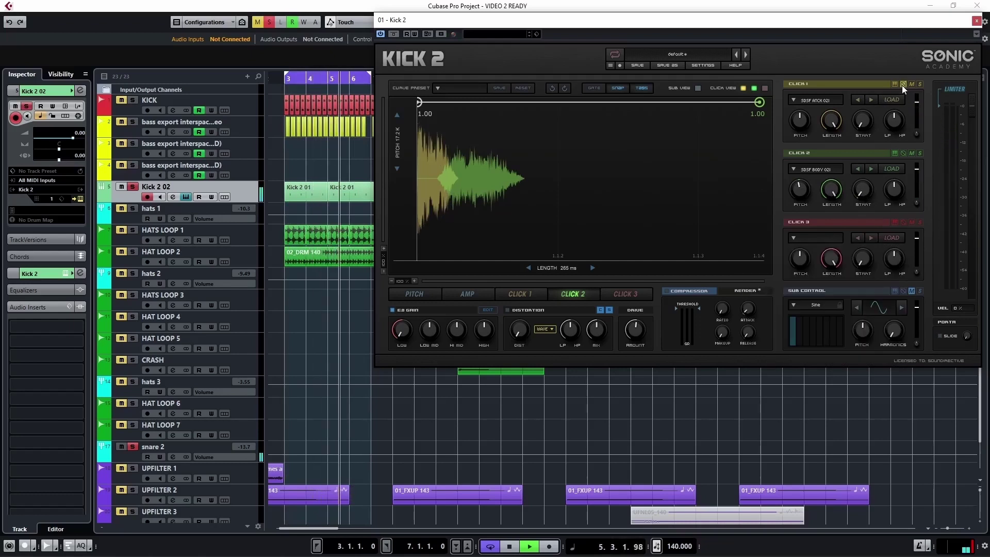
- Load SDSF TAIL 002 from the DLC bank SDSF CLICKS into Click 3 and turn on its waveform view
left_click(818, 240)
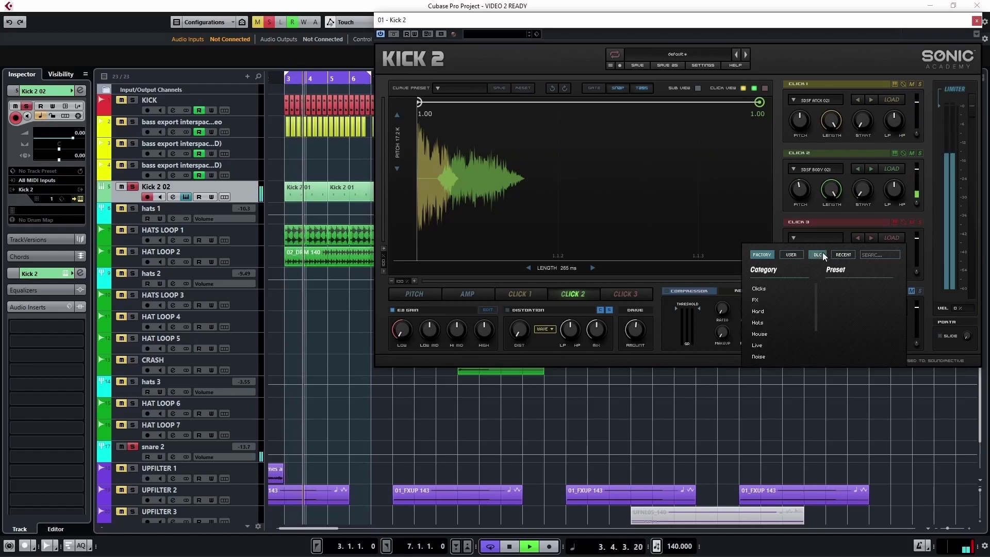
left_click(823, 254)
left_click(772, 288)
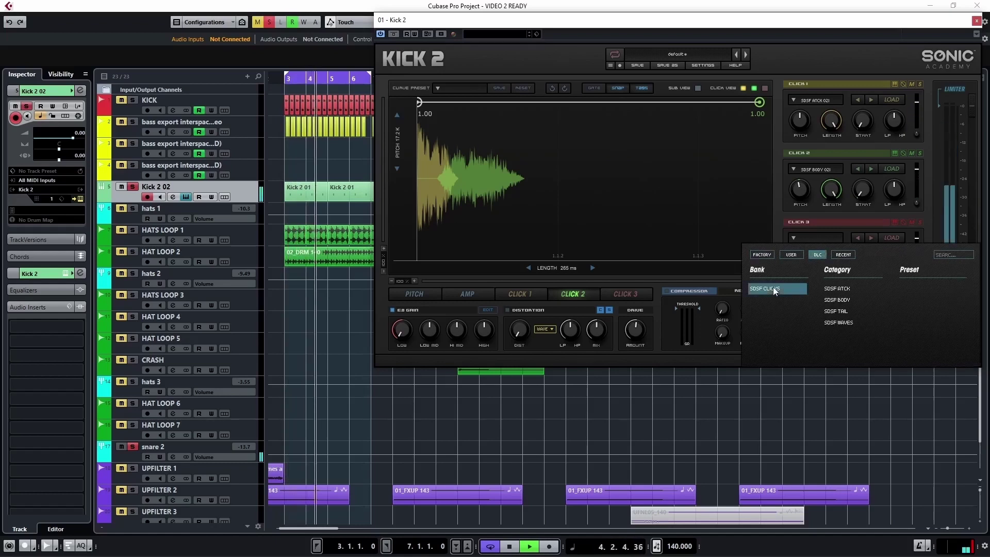
left_click(838, 311)
left_click(910, 301)
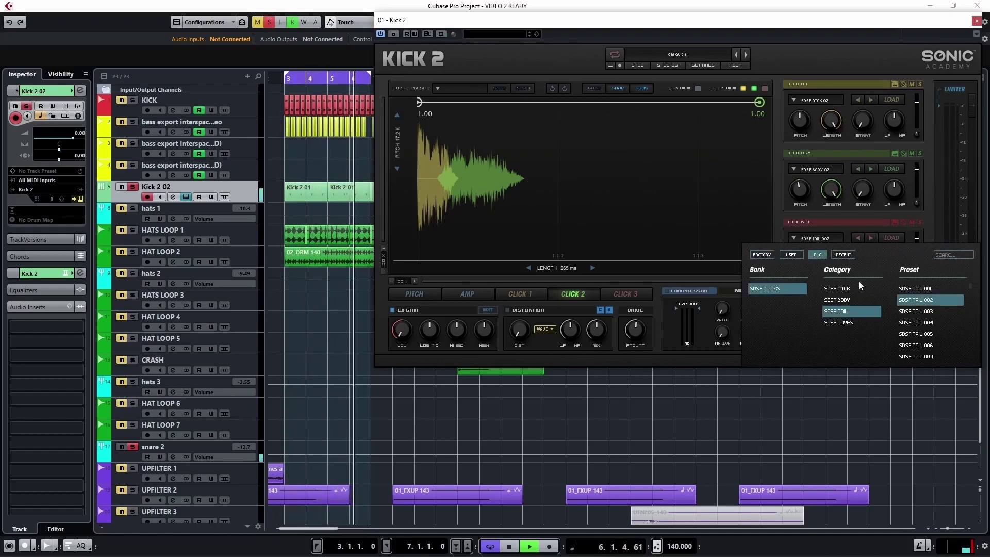
left_click(765, 88)
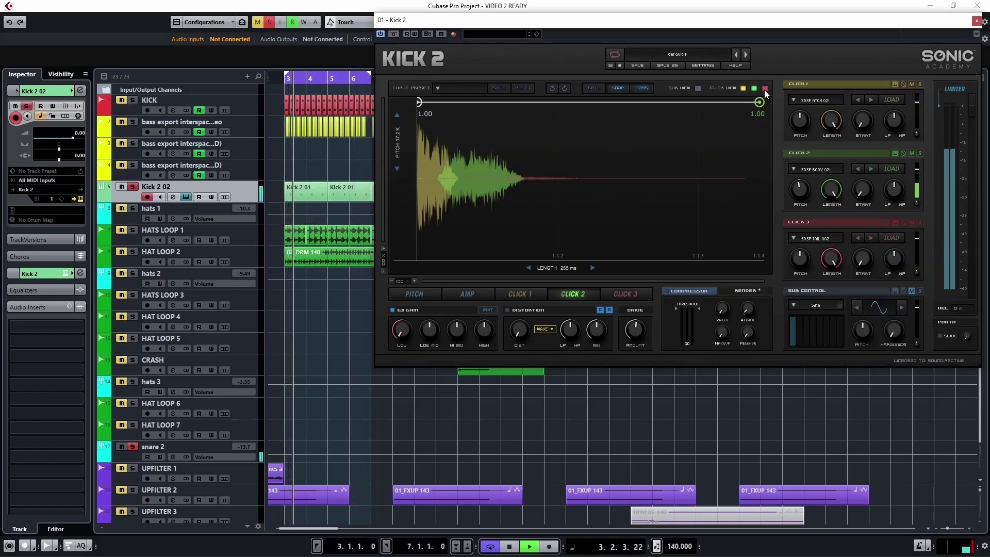
- Raise the start and end points of the Click 3 amp envelope to 1.00 and show the Click 1 and Click 2 waveforms
left_click(625, 293)
left_click_drag(408, 166, 418, 102)
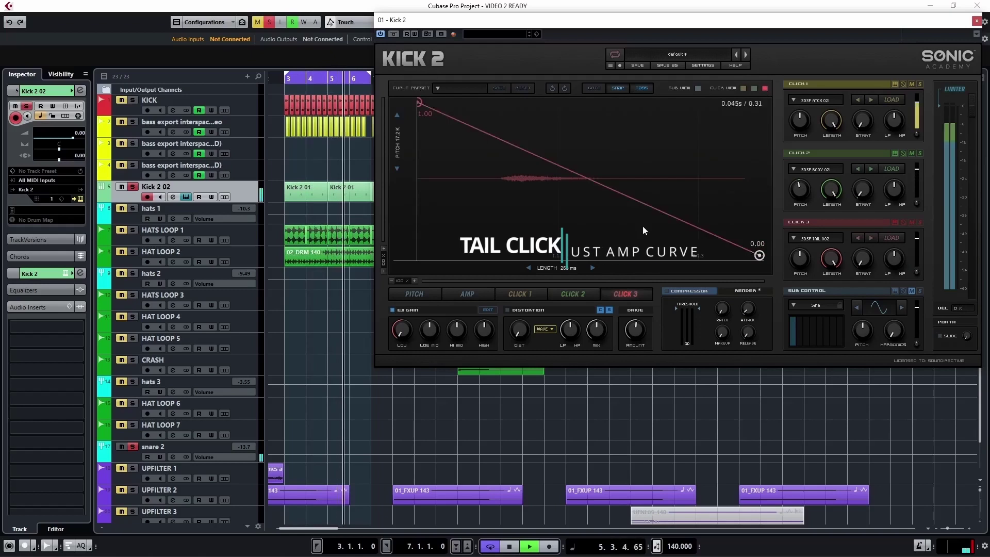
left_click_drag(758, 255, 797, 78)
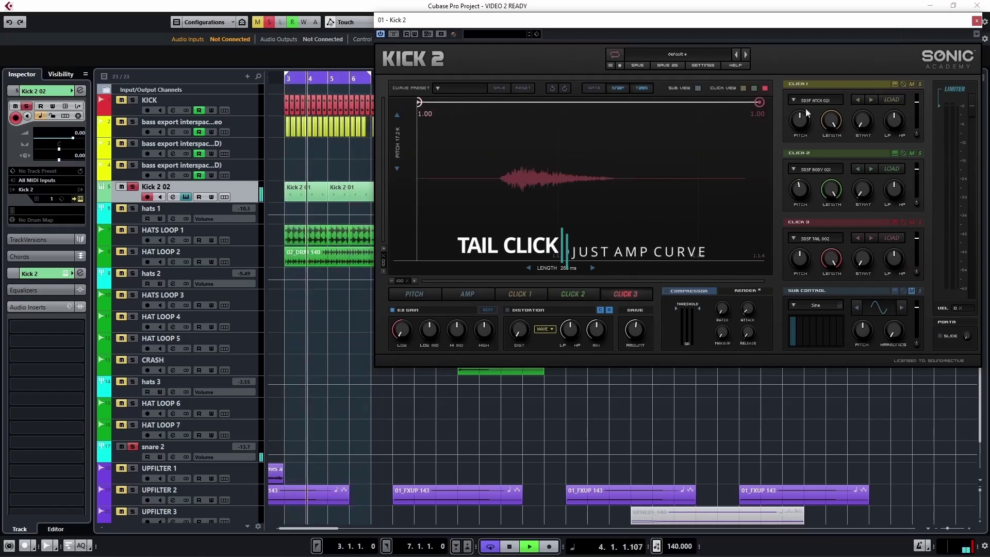
left_click(743, 90)
left_click(752, 90)
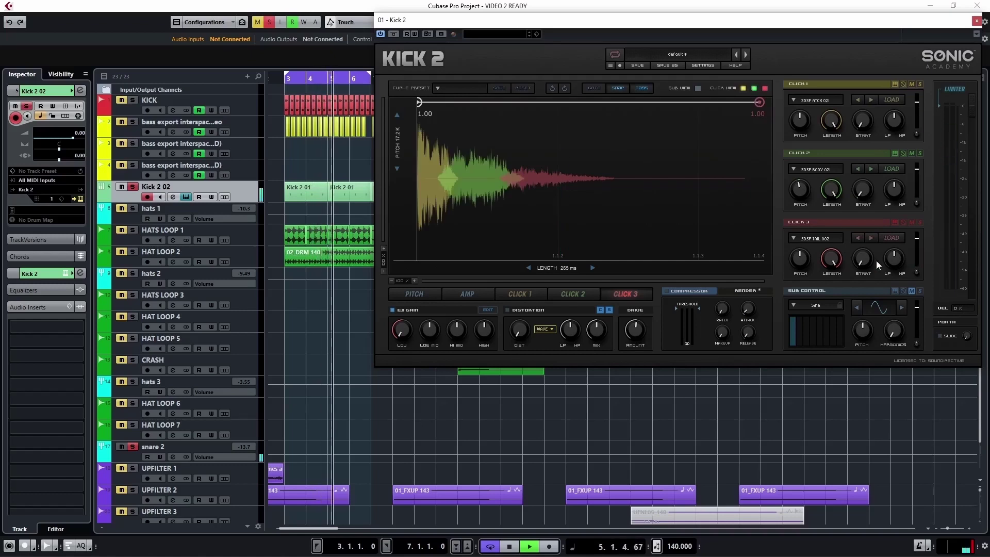
- Audition the Click 3 tail samples one after another, moving forward from SDSF TAIL 002 while the loop plays
left_click(870, 238)
left_click(870, 238)
left_click(870, 238)
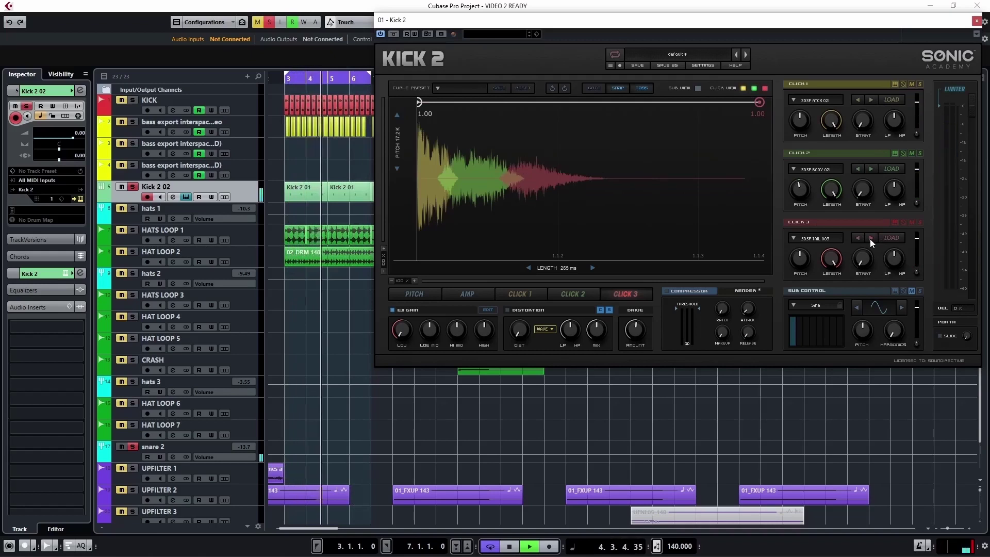
left_click(870, 238)
left_click(870, 238)
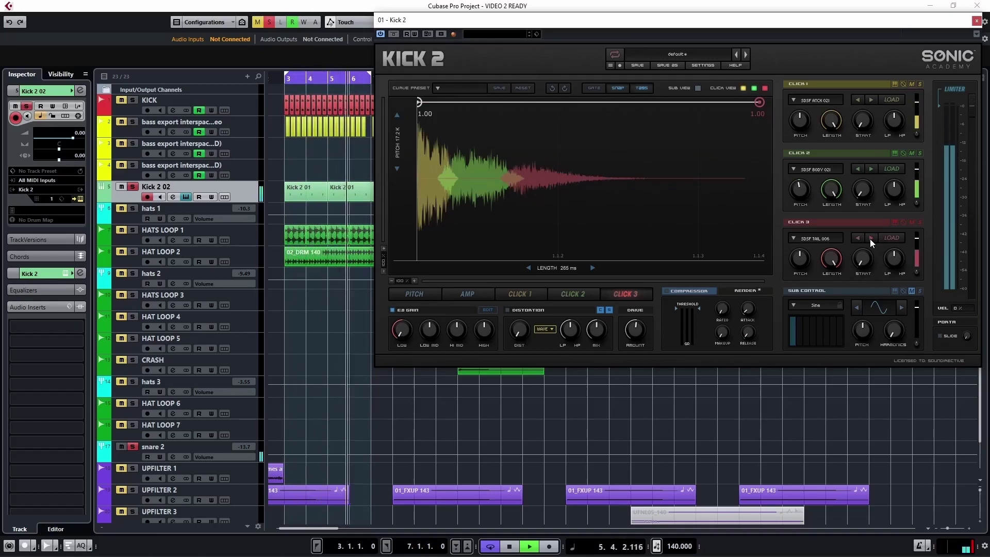
left_click(870, 239)
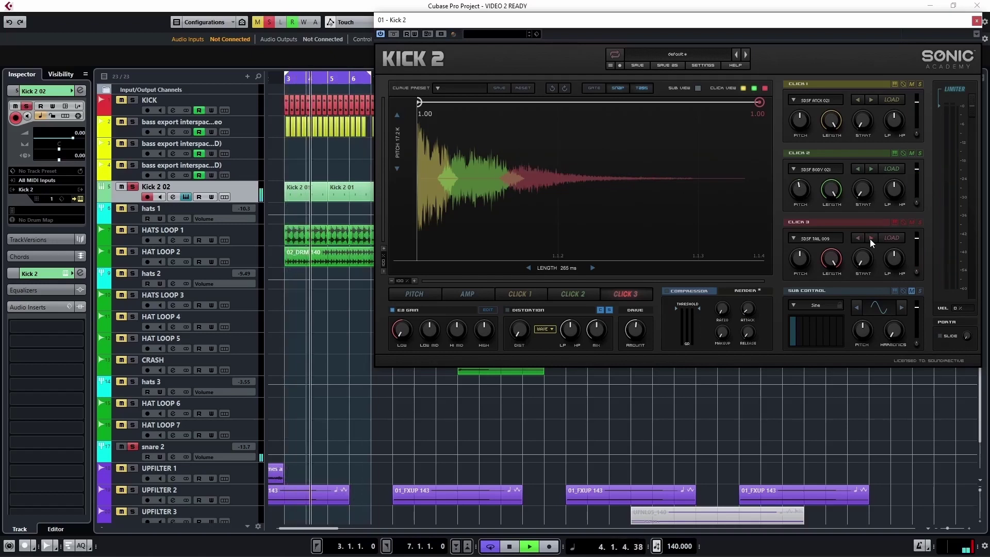
left_click(870, 238)
left_click(870, 238)
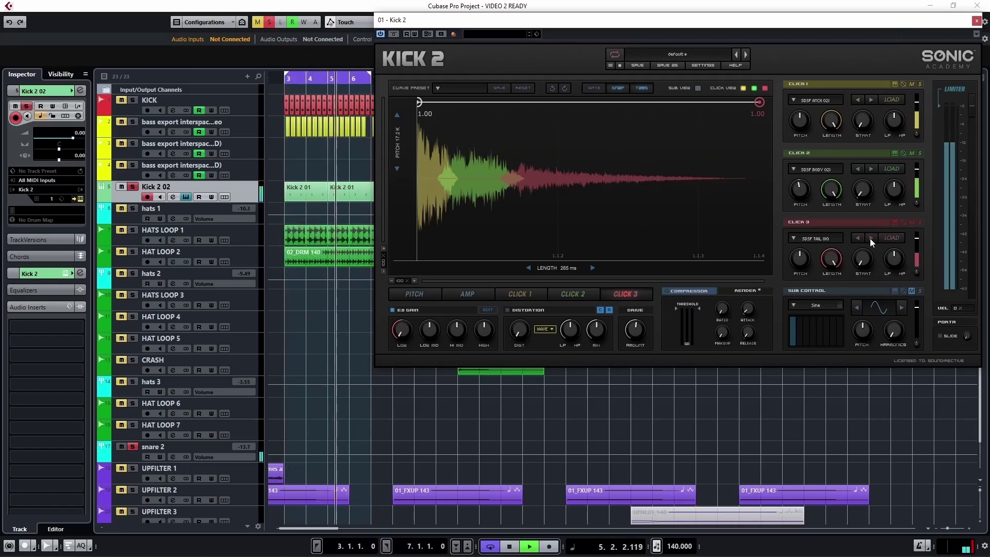
left_click(870, 238)
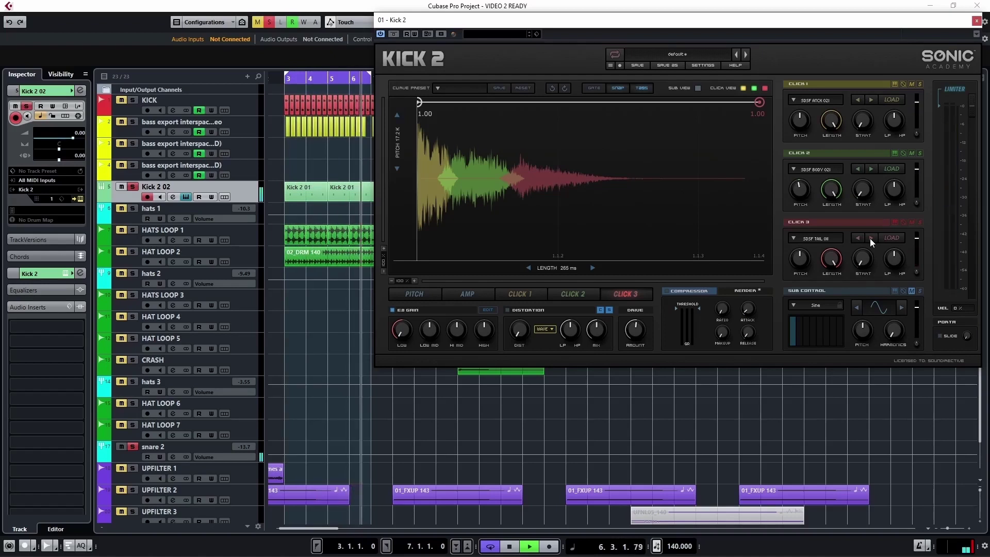
- Fine-tune the start, pitch and length of the Click 3 tail sample
mouse_move(865, 261)
left_click_drag(865, 261, 867, 257)
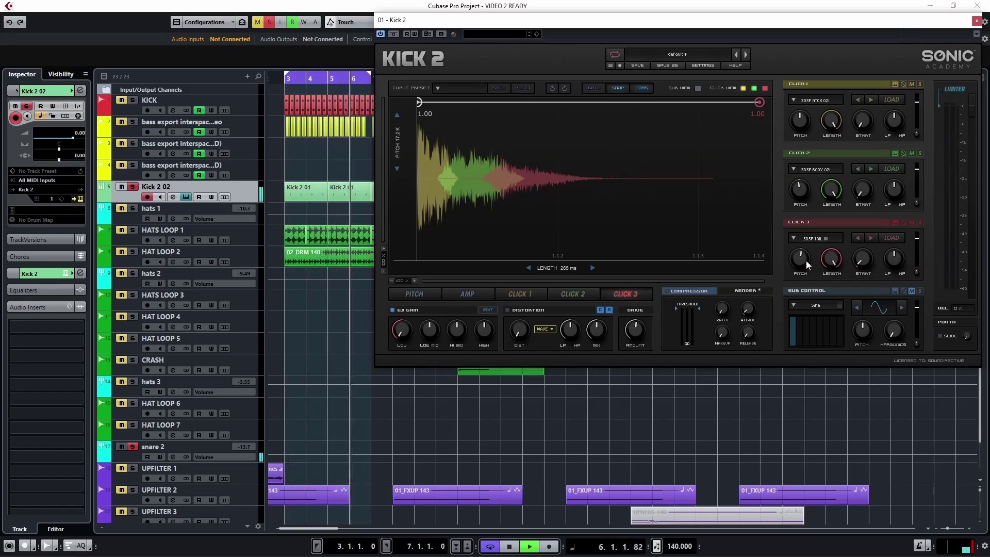
left_click_drag(842, 275, 852, 263)
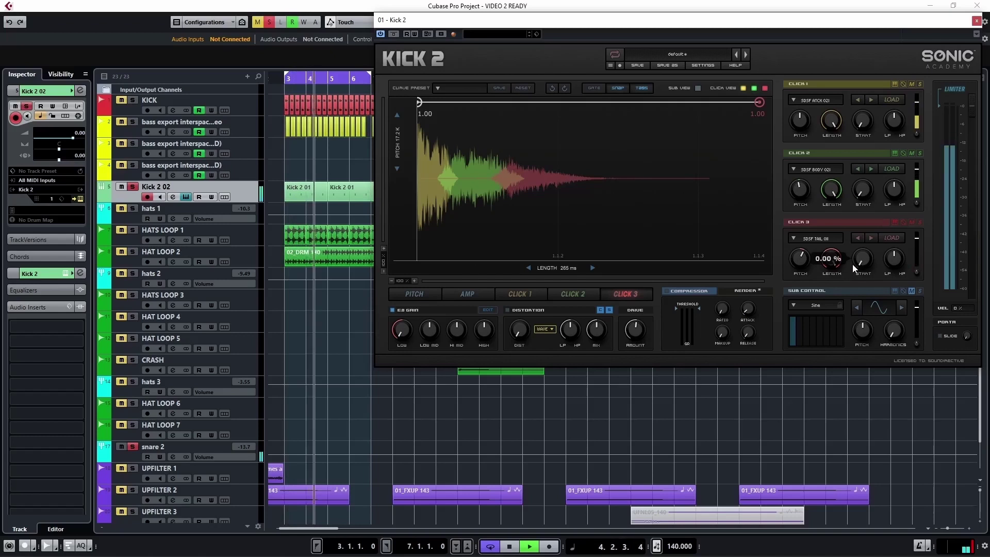
left_click_drag(830, 259, 862, 263)
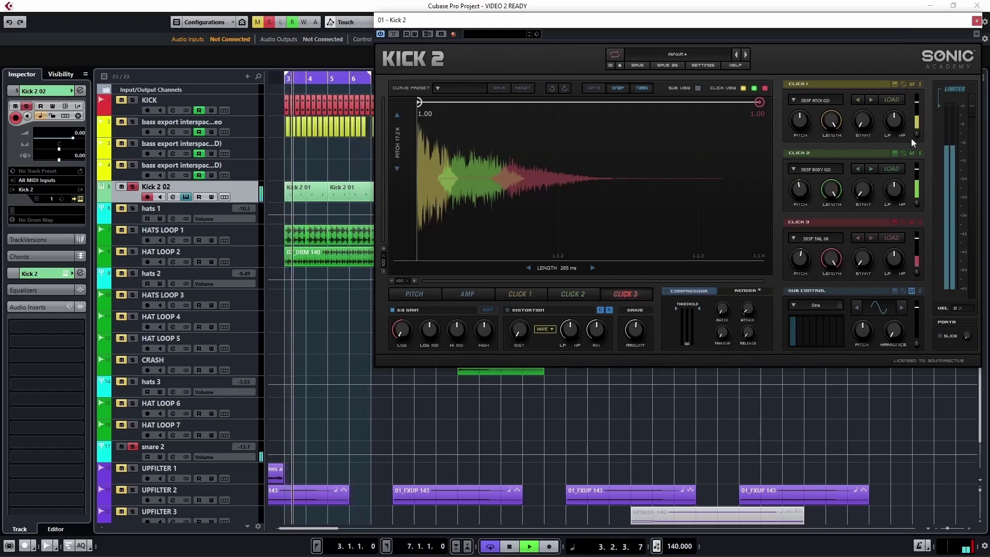
- Try inverting the phase of Click 2, restore it and stop playback
left_click(902, 153)
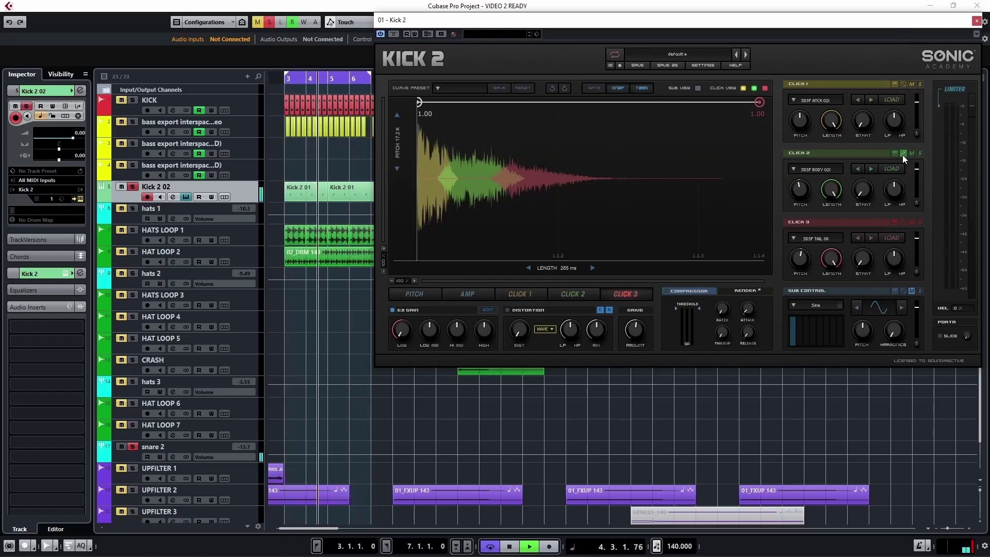
left_click(902, 153)
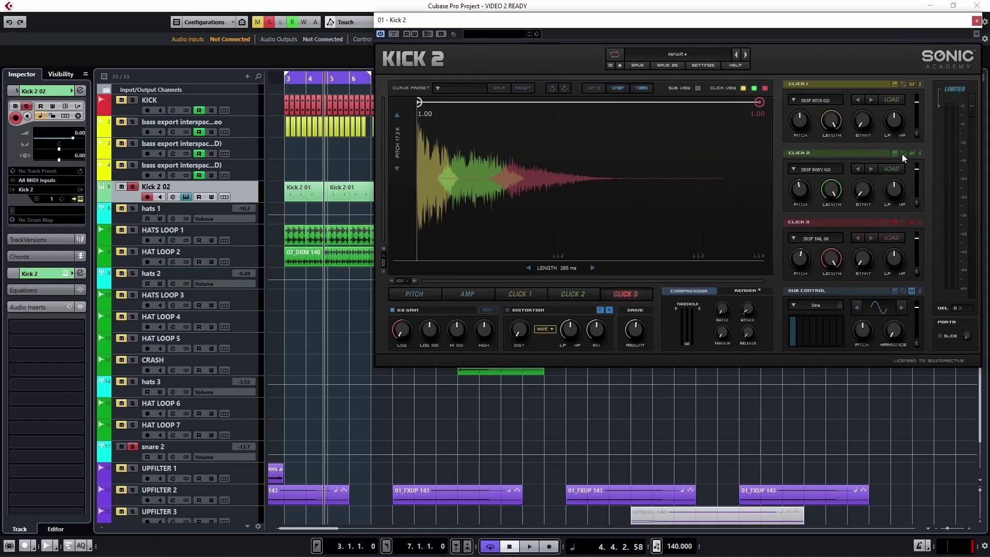
key("space")
- Add a middle point at 1.00 to the Click 1 amp envelope and lower its end point to 0.50
left_click(753, 89)
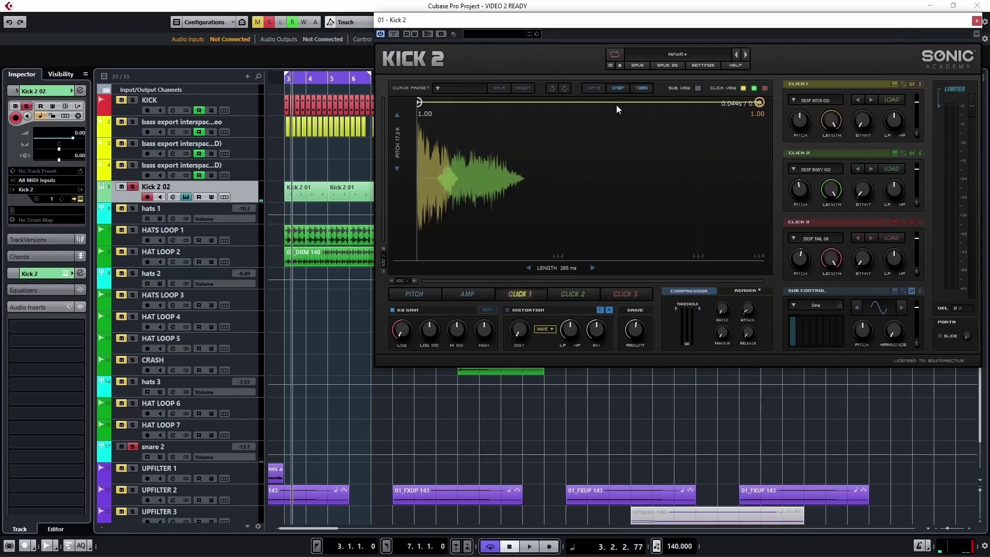
left_click_drag(612, 112, 608, 124)
left_click_drag(759, 103, 760, 135)
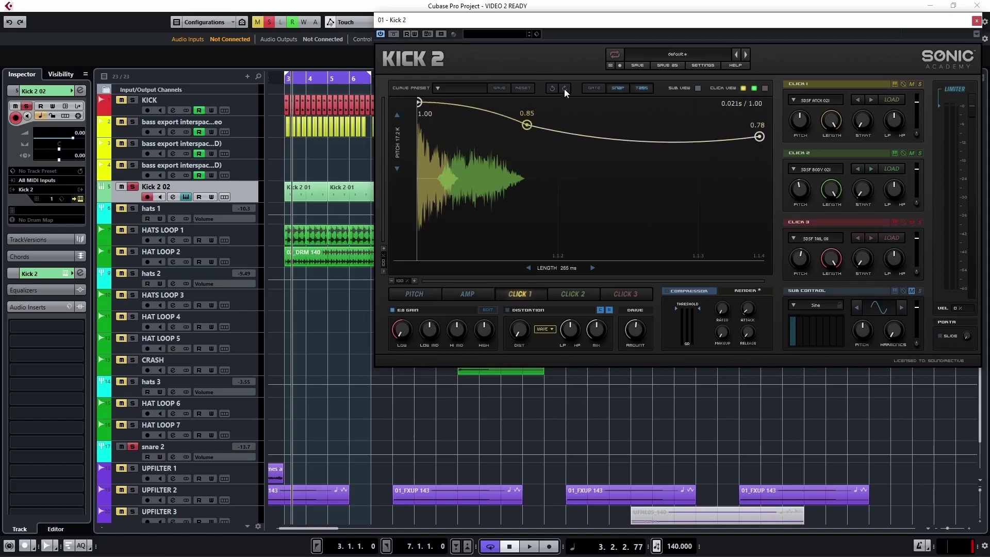
left_click_drag(527, 126, 582, 101)
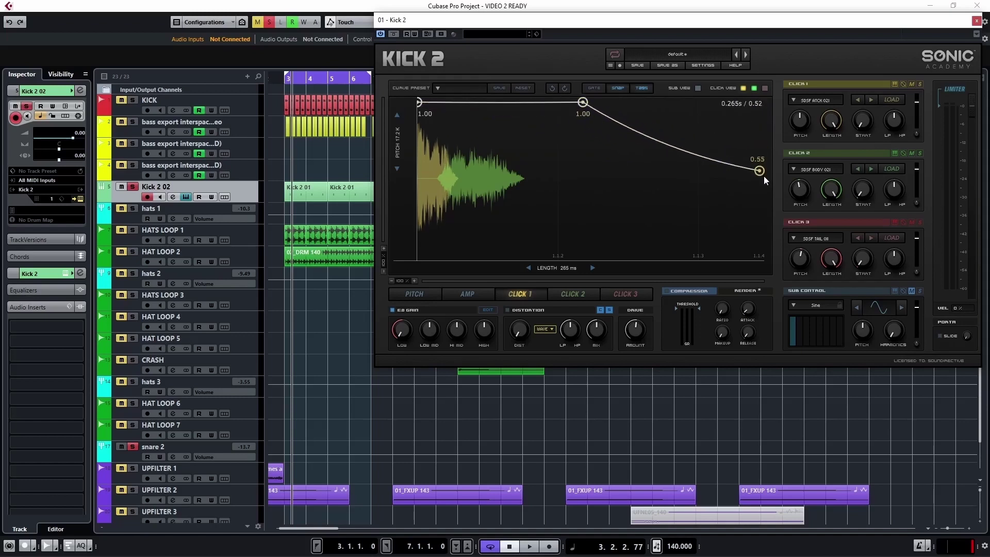
left_click_drag(541, 96, 517, 90)
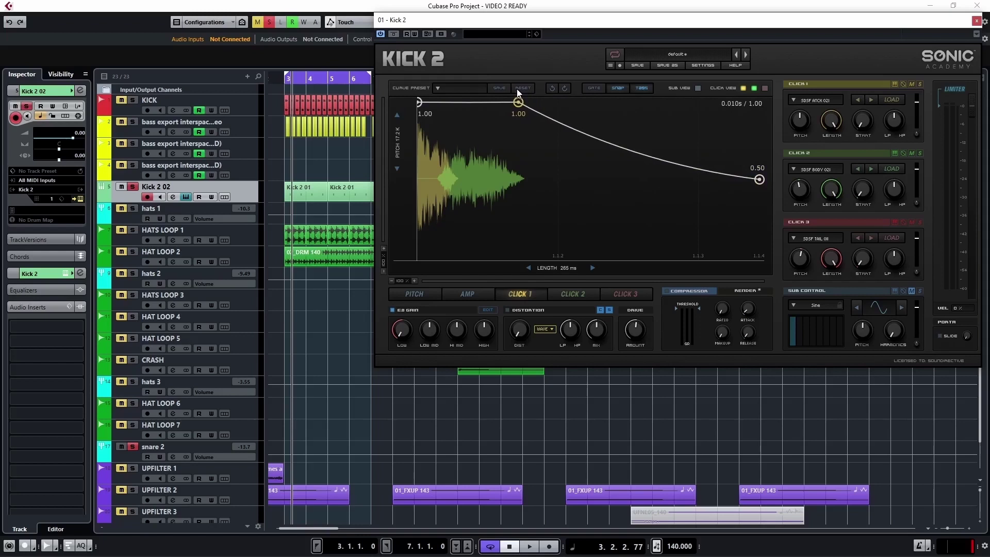
- Switch to the Click 3 amp envelope and show the Click 1 and Click 2 waveforms alongside it
left_click(562, 293)
left_click(626, 293)
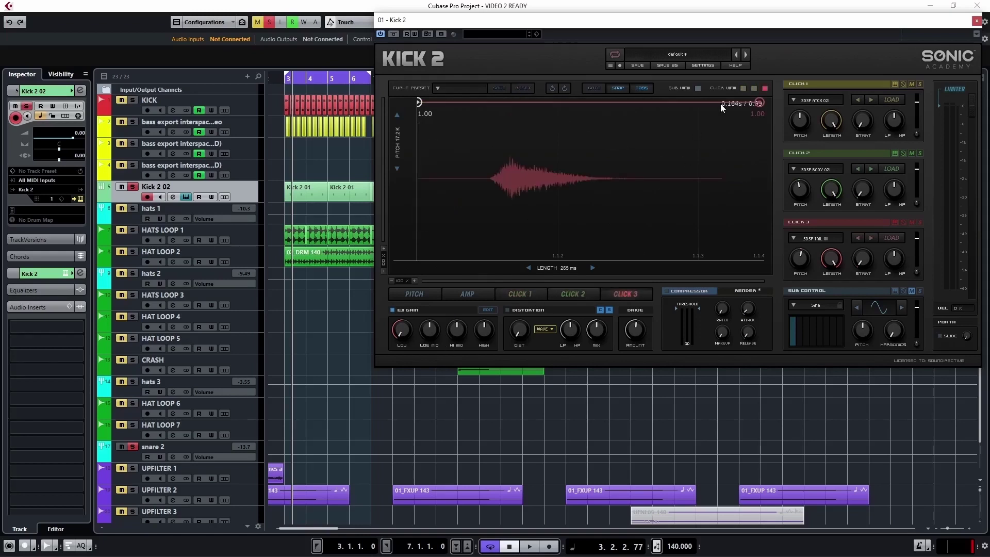
left_click(742, 88)
- Take the Kick 2 02 snare track out of solo, play it within the full mix and stop playback
key("s")
key("space")
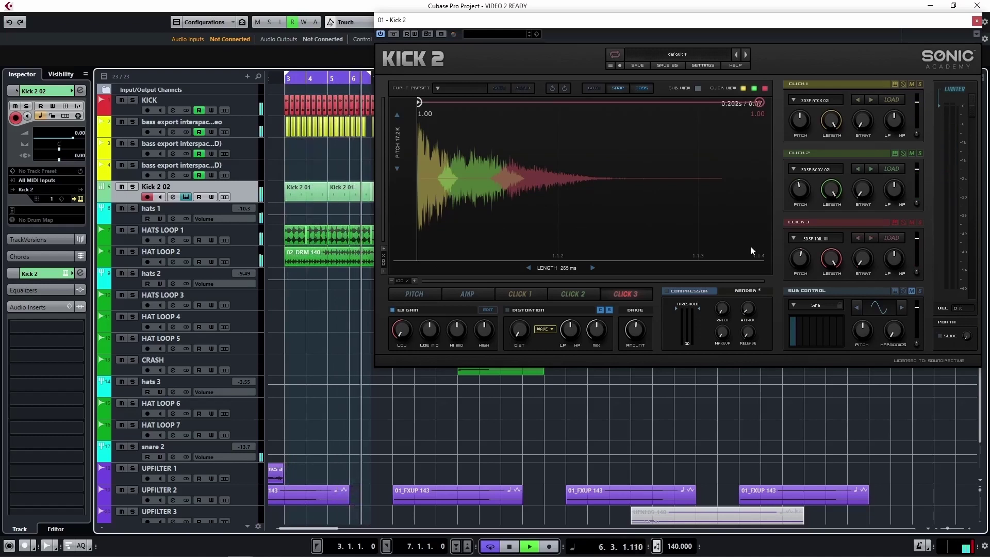
key("space")
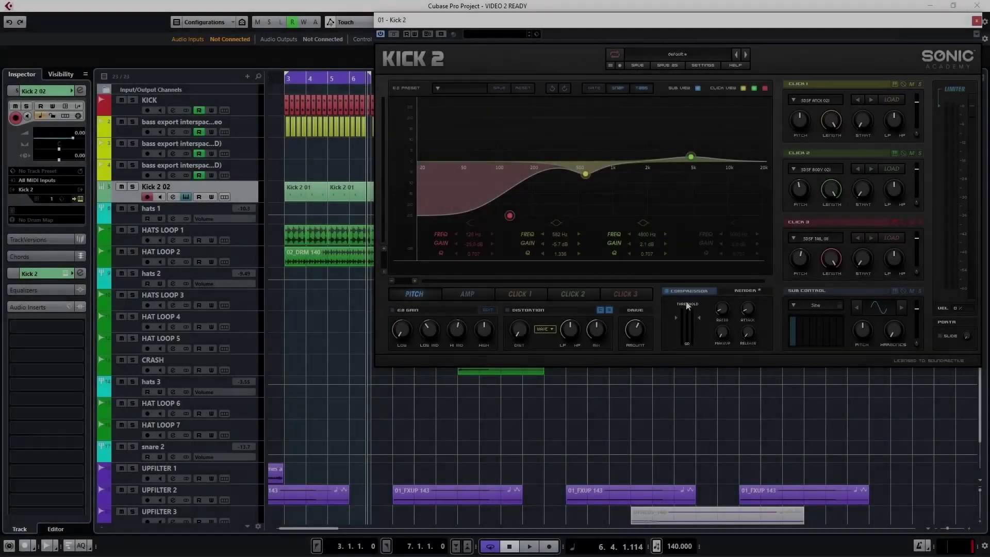
- Reset the EQ band gains to 0.0 dB so the EQ curve is flat
left_click_drag(426, 331, 425, 333)
double_click(426, 331)
double_click(401, 332)
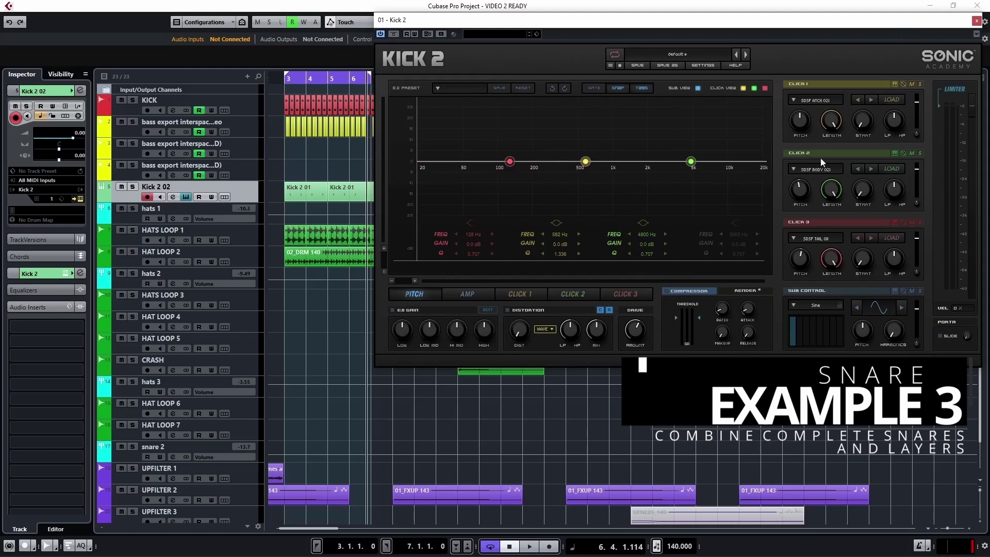
- Load SDSF SNARE – 017 from the SDSF WAVES category into Click 1 and flatten its amp envelope at 1.00
left_click(819, 99)
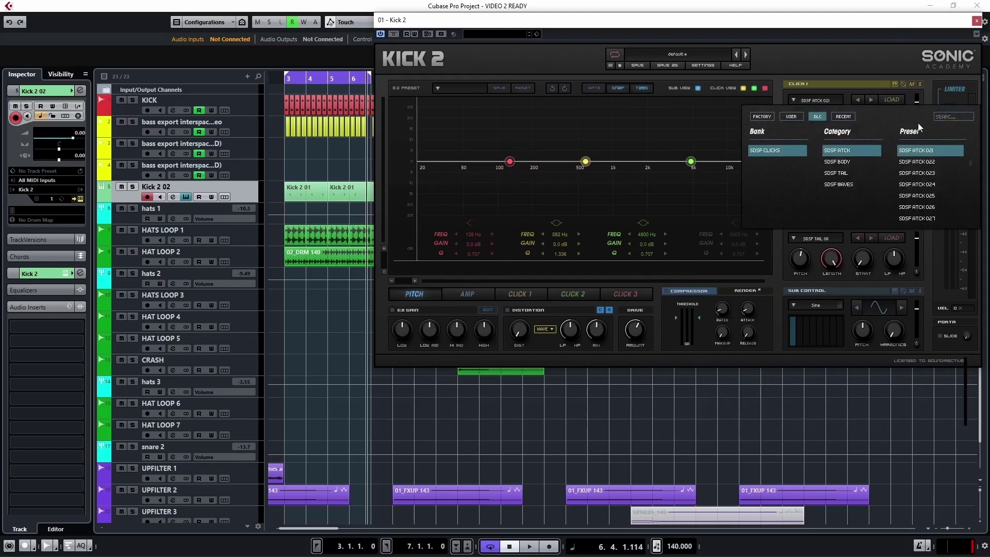
left_click(841, 185)
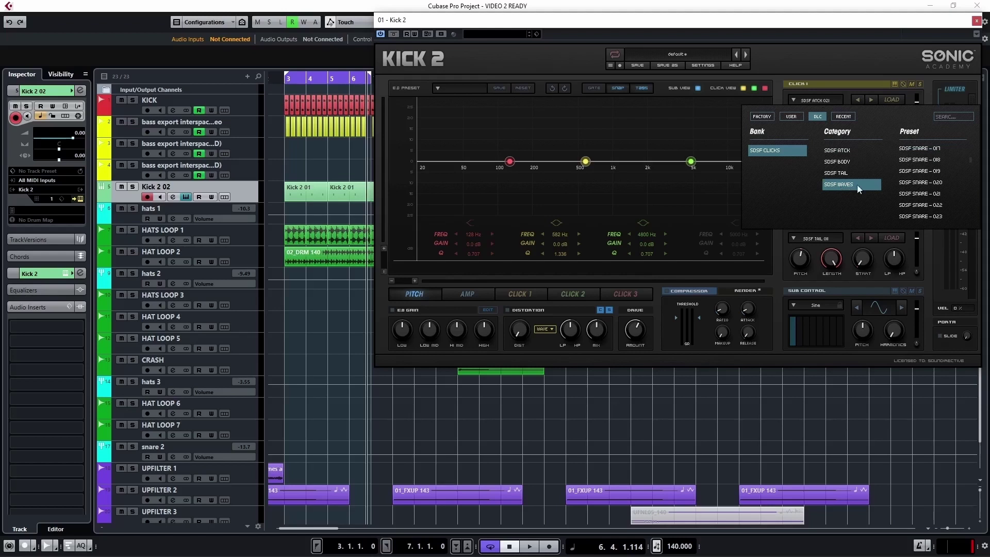
left_click(920, 151)
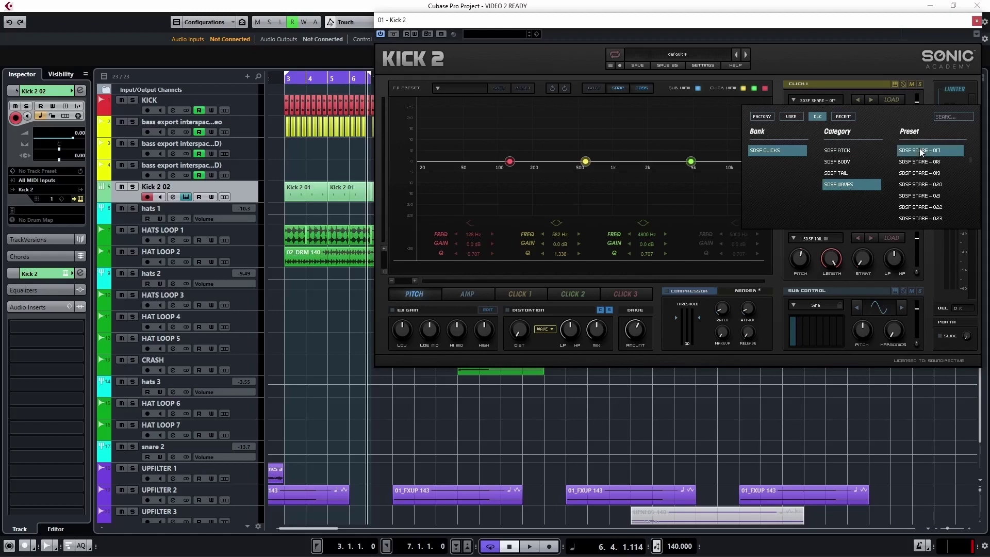
left_click(815, 66)
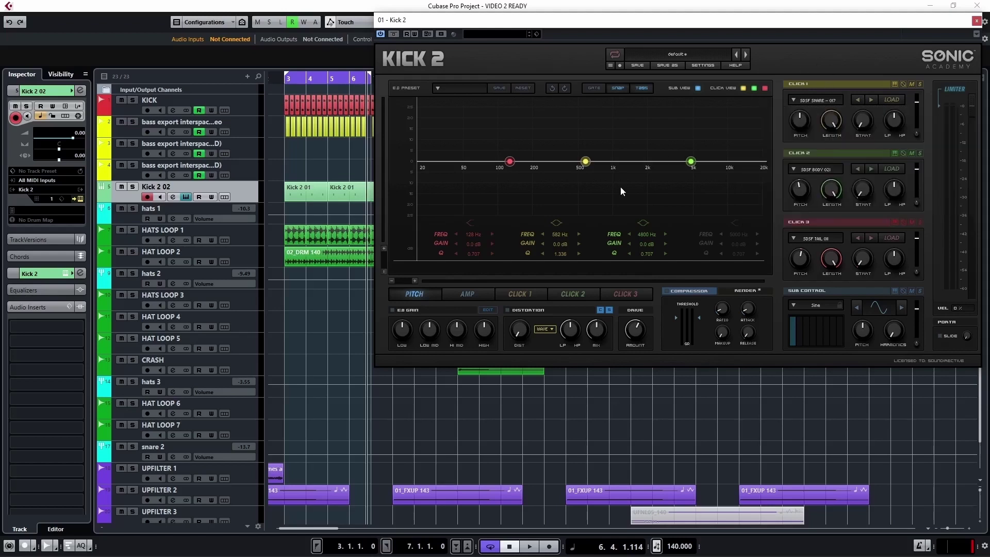
left_click(530, 291)
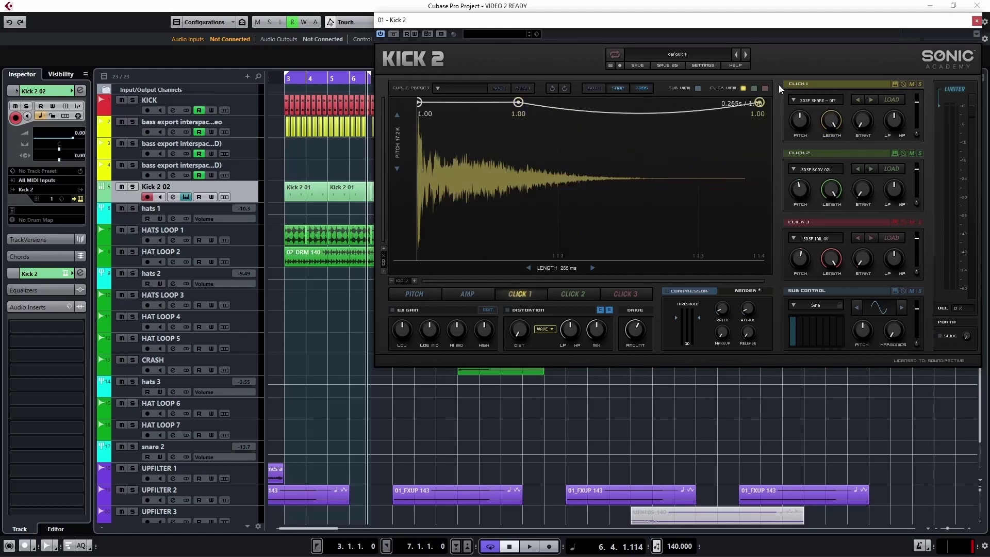
left_click_drag(617, 112, 626, 48)
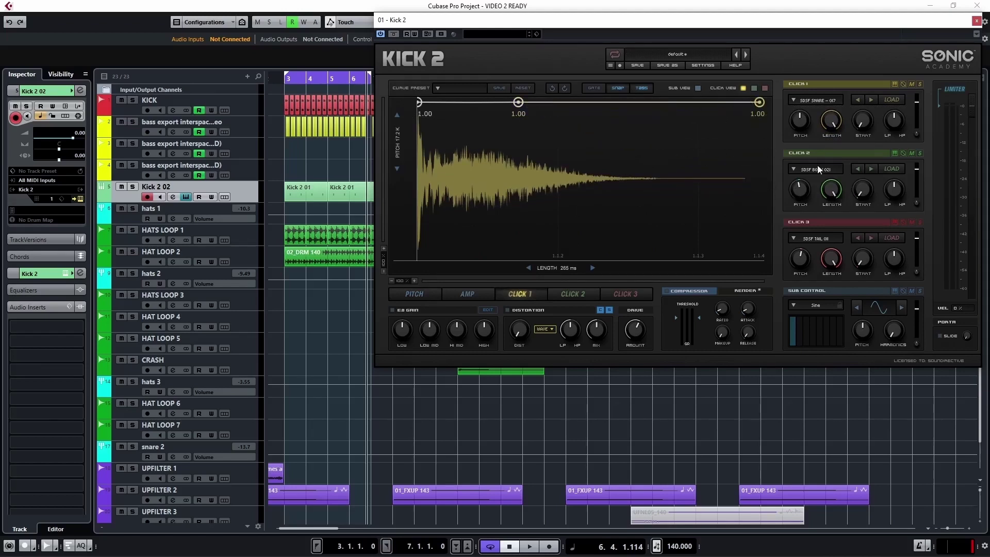
- Step the Click 1 sample forward to SDSF SNARE – 021 and show the Click 2 waveform over it
left_click(871, 100)
left_click(872, 100)
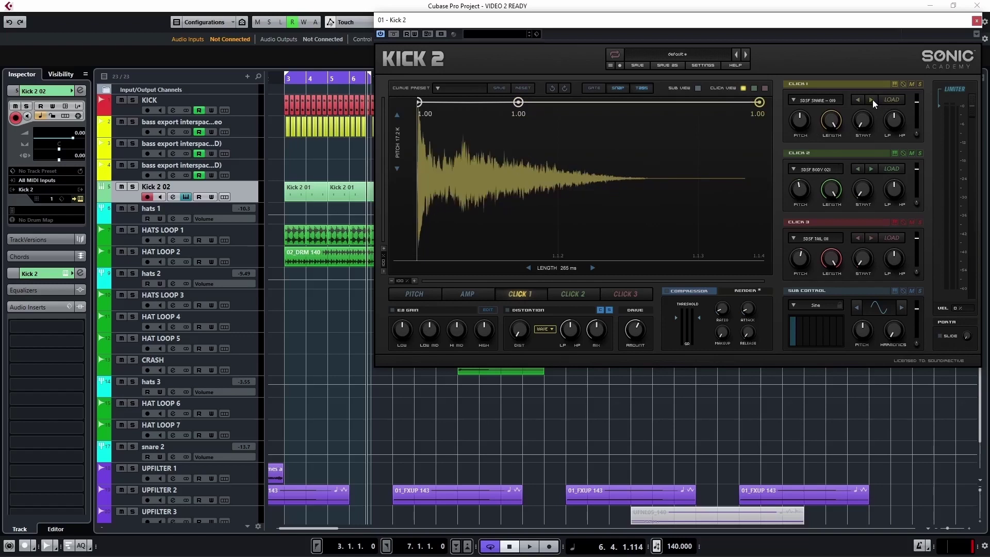
left_click(872, 100)
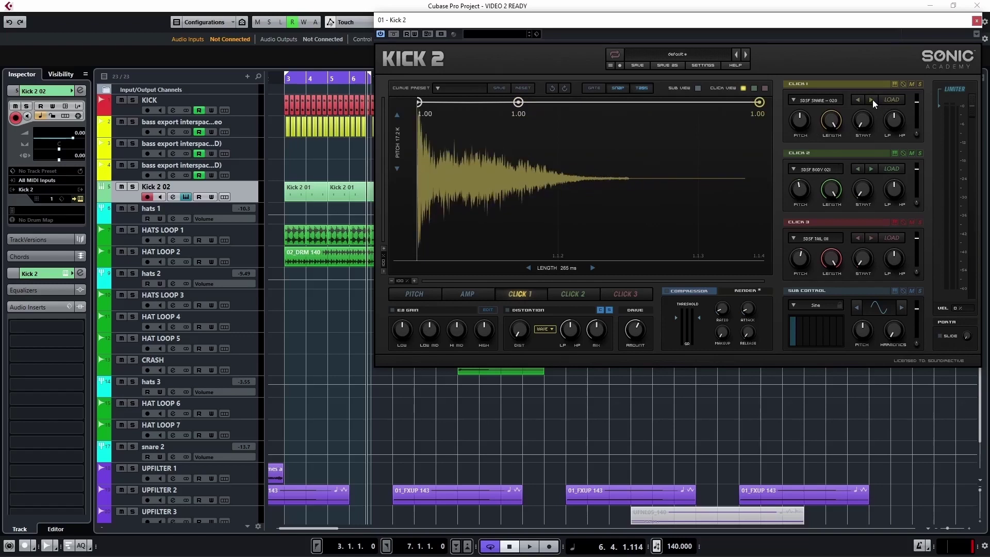
left_click(872, 100)
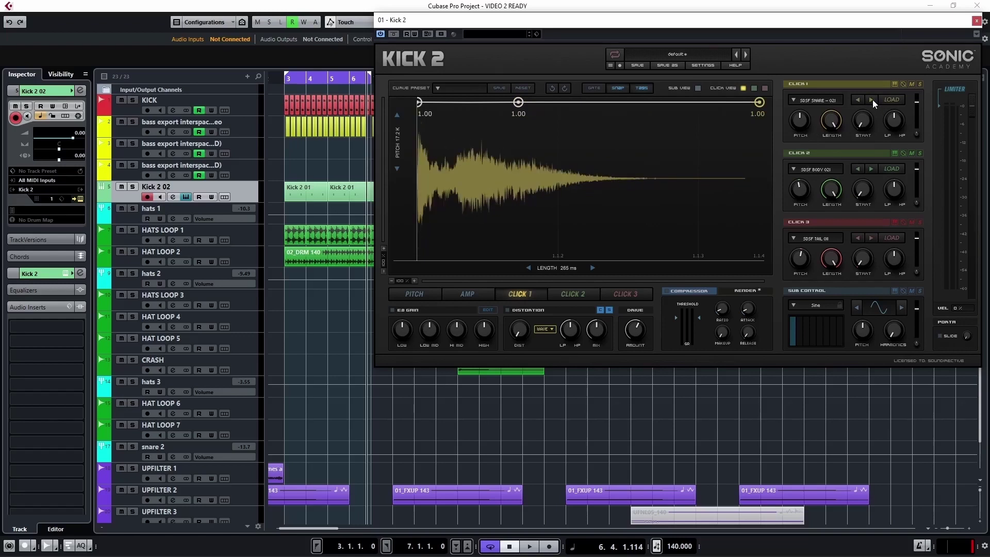
left_click(754, 88)
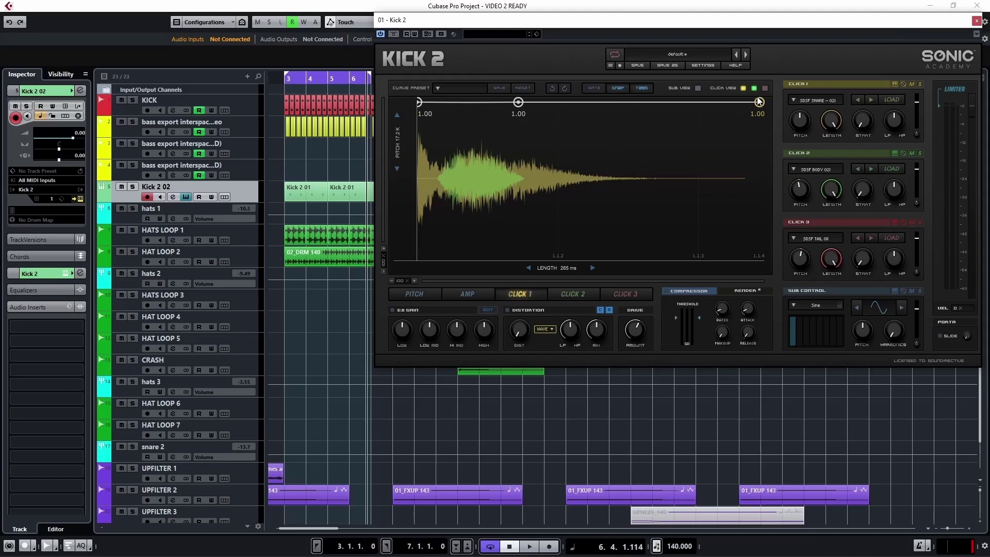
- Load SDSF SNARE – 071 from the SDSF WAVES category into Click 1
left_click(835, 101)
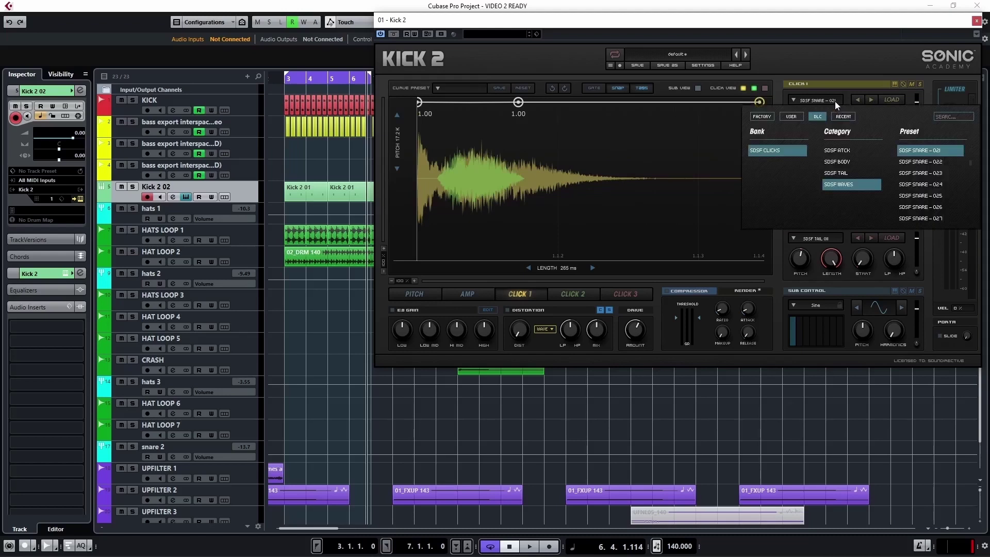
scroll(935, 186, "down", 5)
scroll(944, 195, "down", 5)
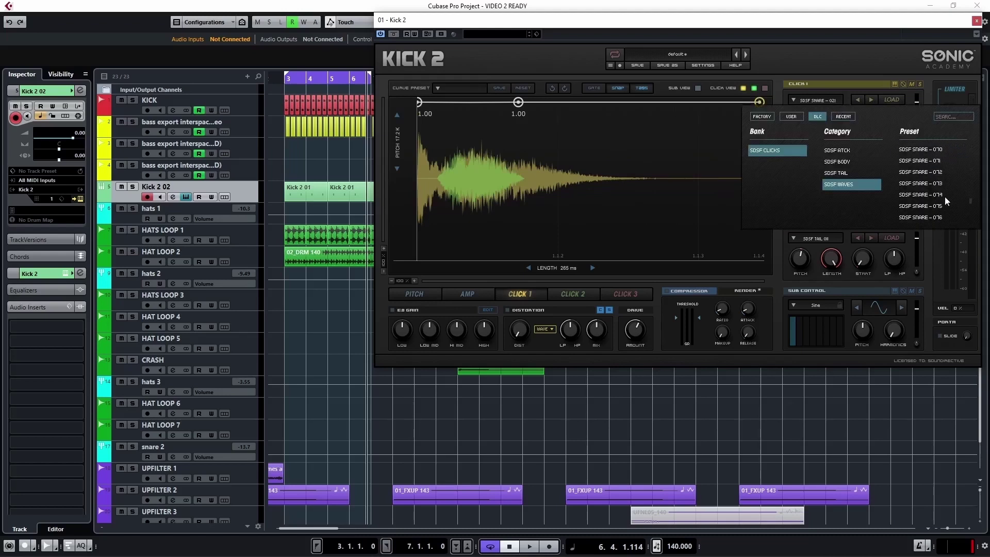
left_click(934, 162)
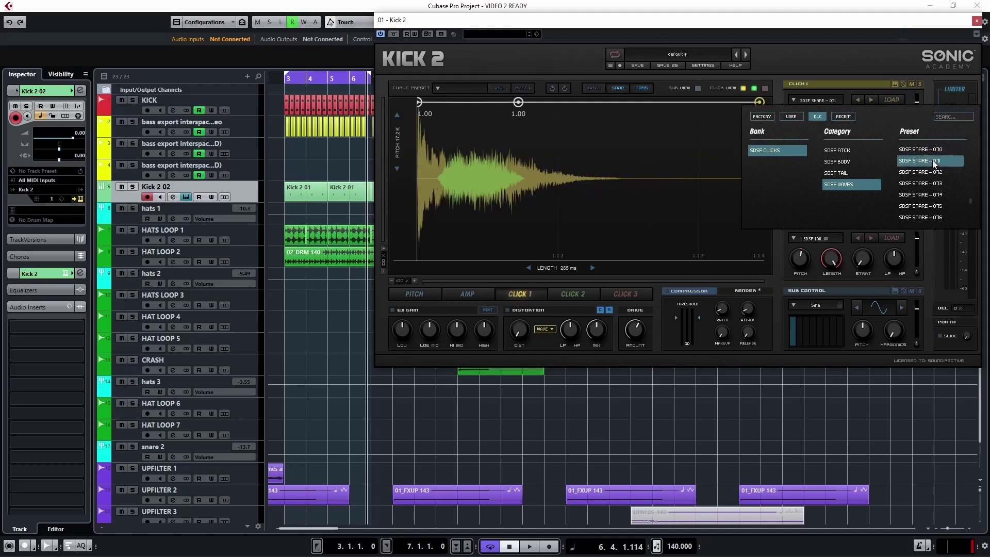
left_click(846, 60)
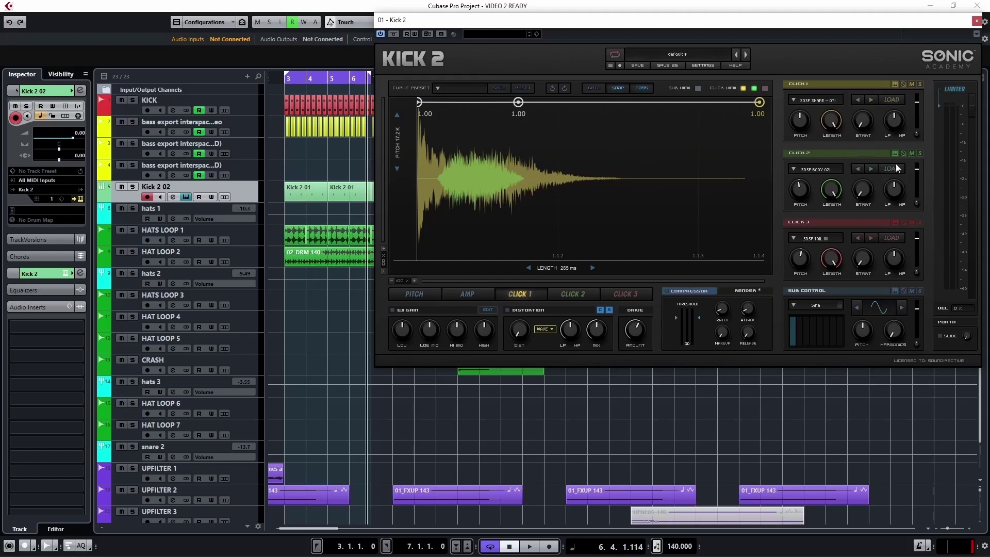
- Show the Click 3 waveform in place of Click 2's and step the Click 3 sample forward to SDSF TAIL 014
left_click(753, 88)
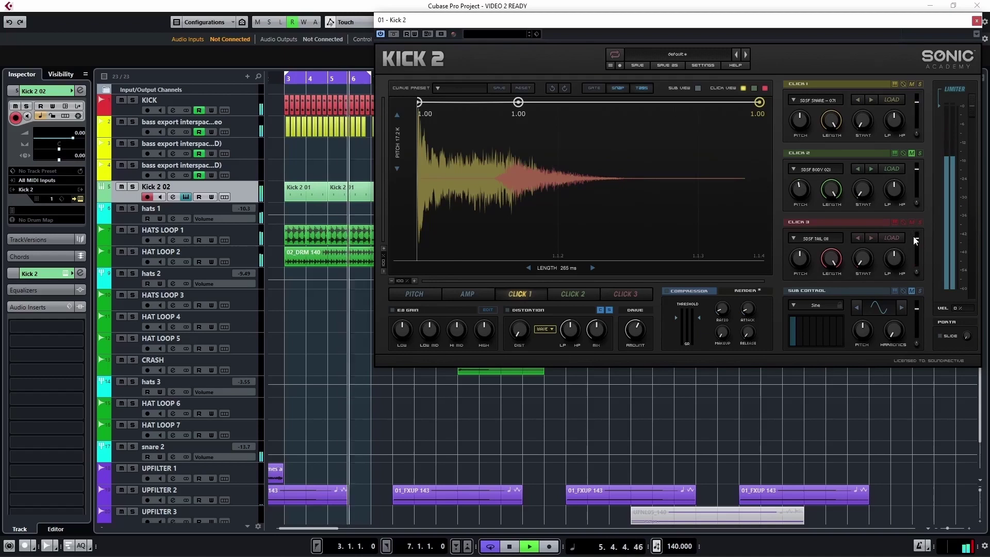
left_click(870, 238)
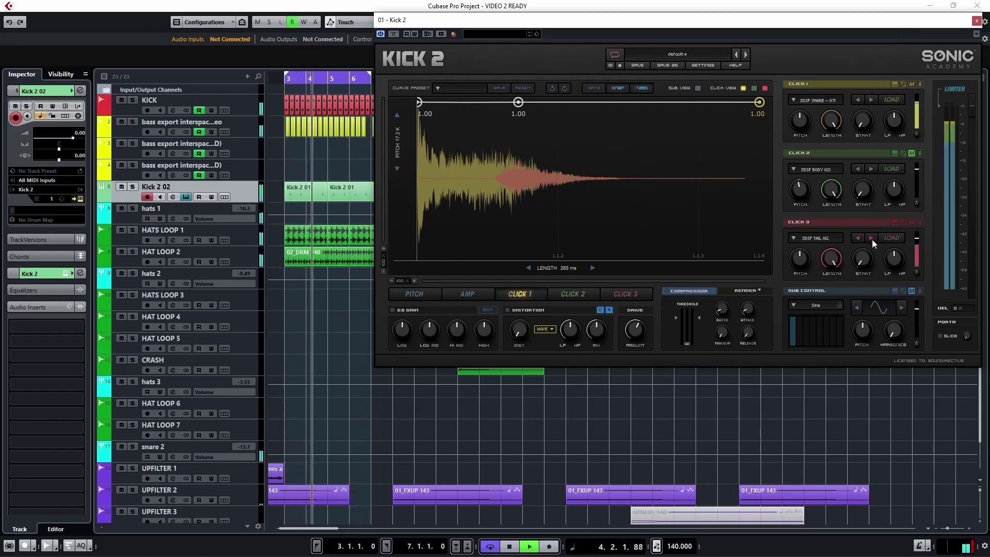
left_click(871, 238)
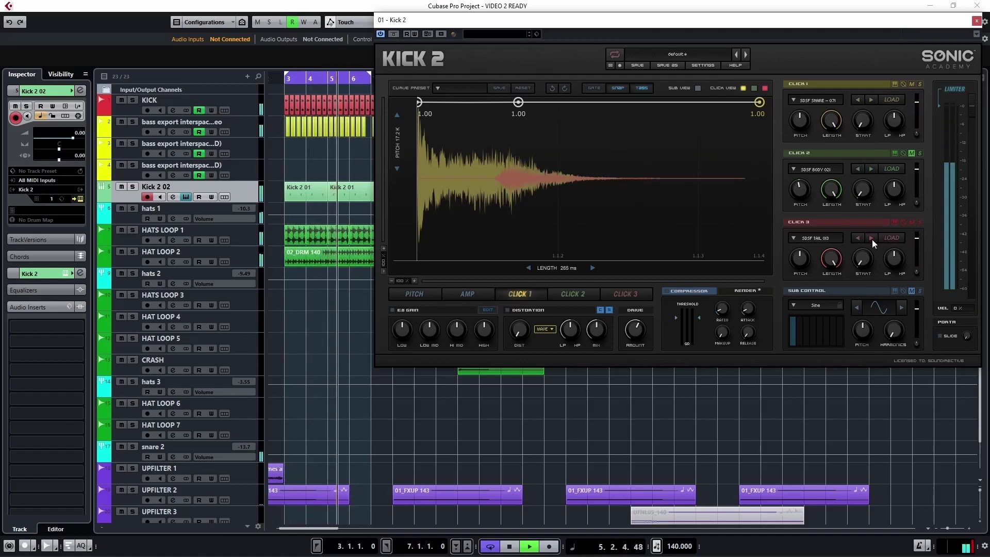
left_click(871, 238)
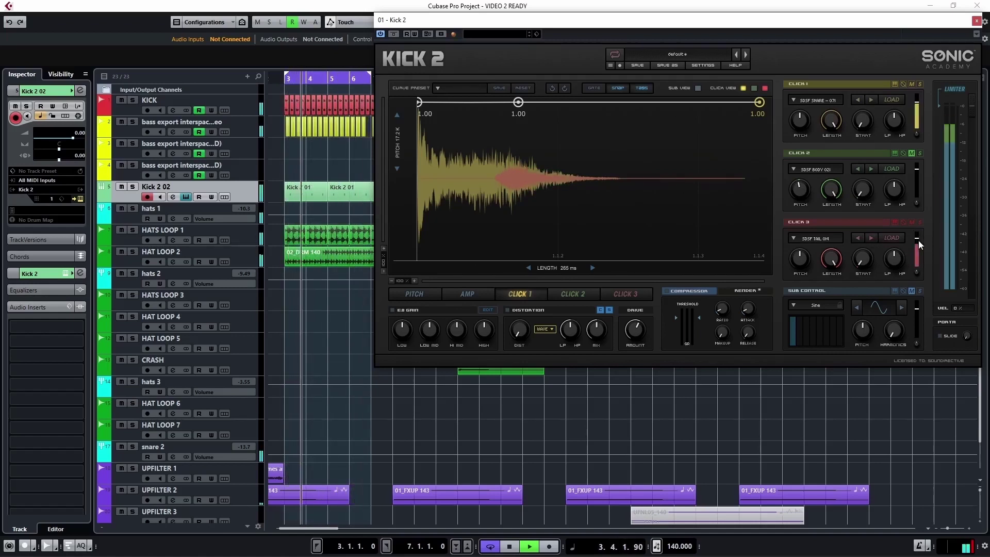
- Display the Click 3 envelope with the Click 1 waveform over it and step the Click 3 sample forward to SDSF TAIL 020
left_click(620, 293)
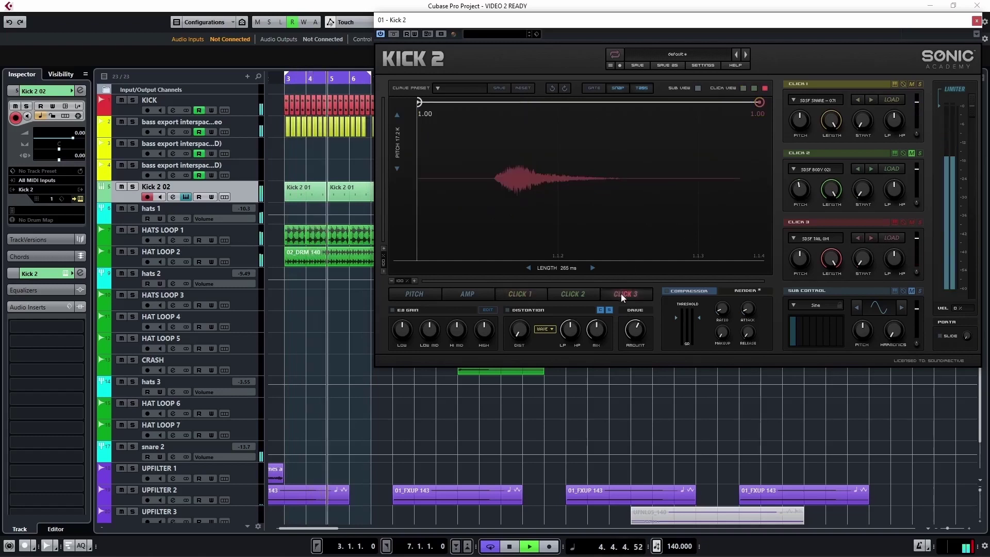
left_click(870, 239)
left_click(870, 239)
left_click(870, 239)
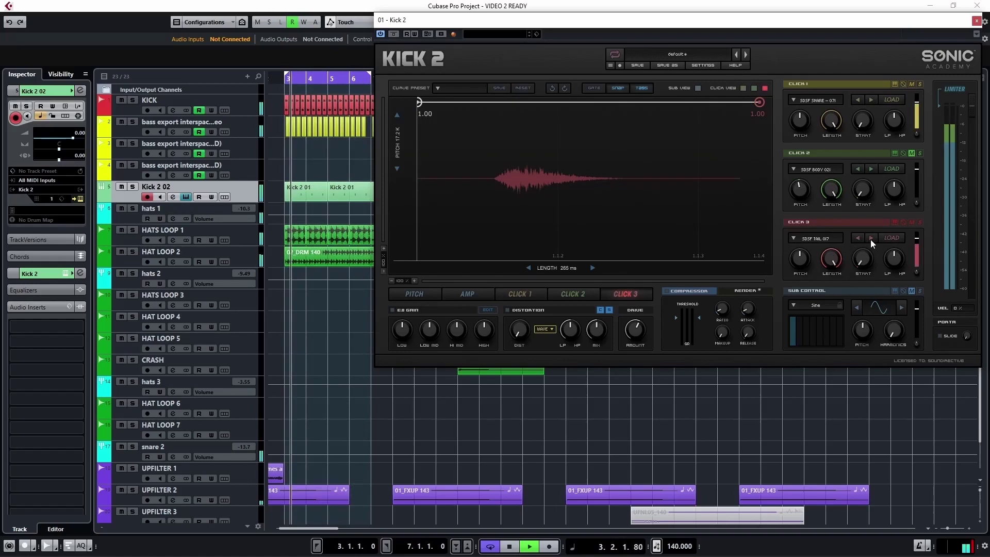
left_click(743, 89)
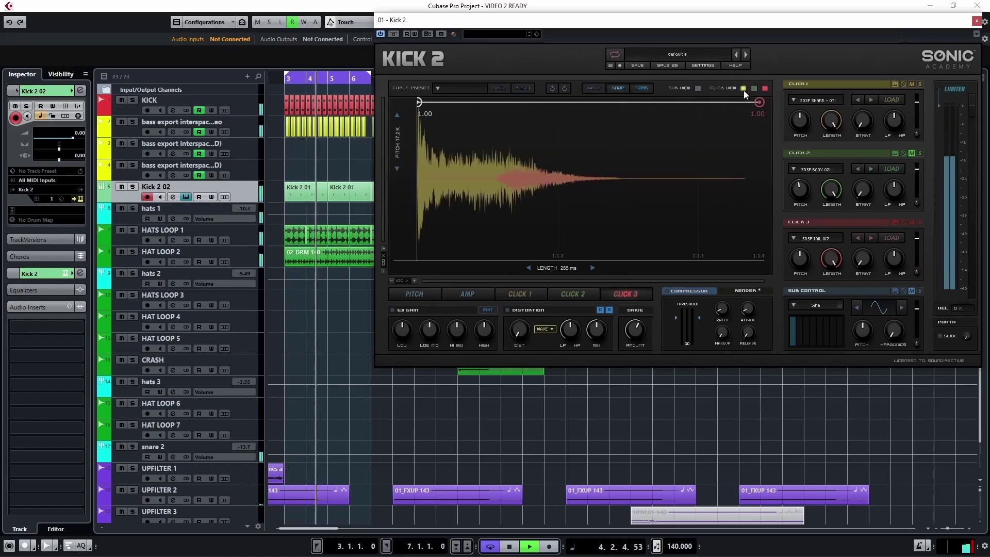
left_click(872, 238)
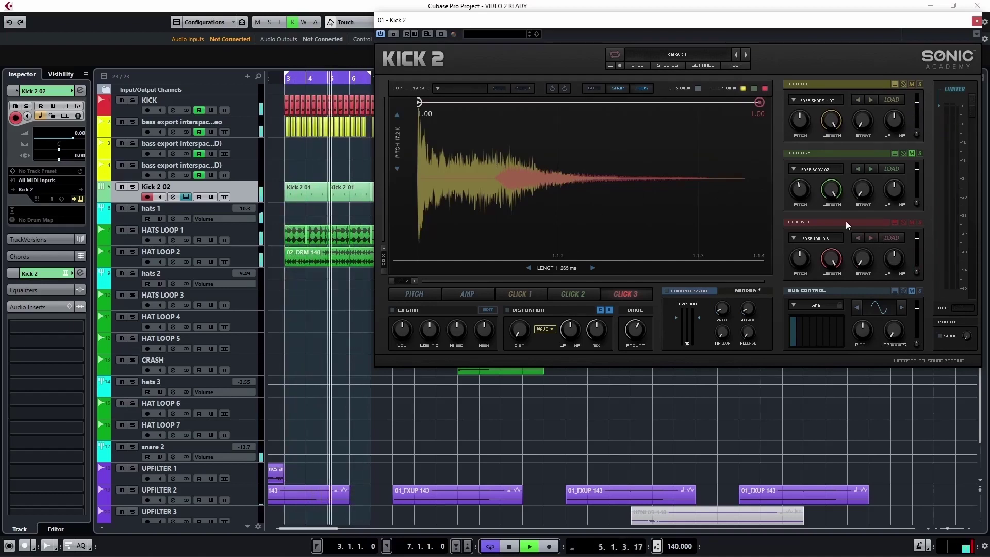
left_click(870, 239)
left_click(870, 238)
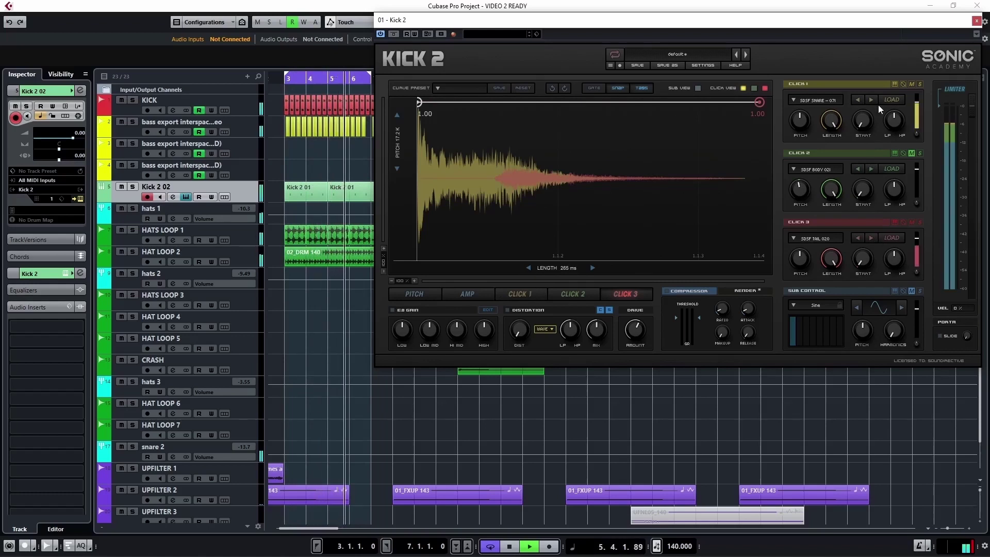
- Load SDSF ATCK 019 from the SDSF ATCK category into Click 2 and unmute that layer
left_click(815, 168)
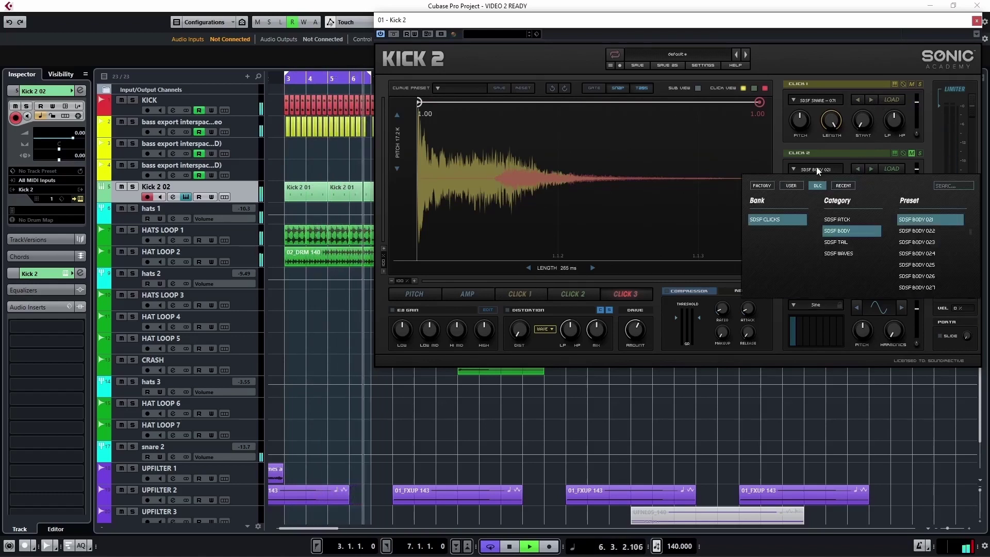
left_click(840, 220)
left_click(926, 228)
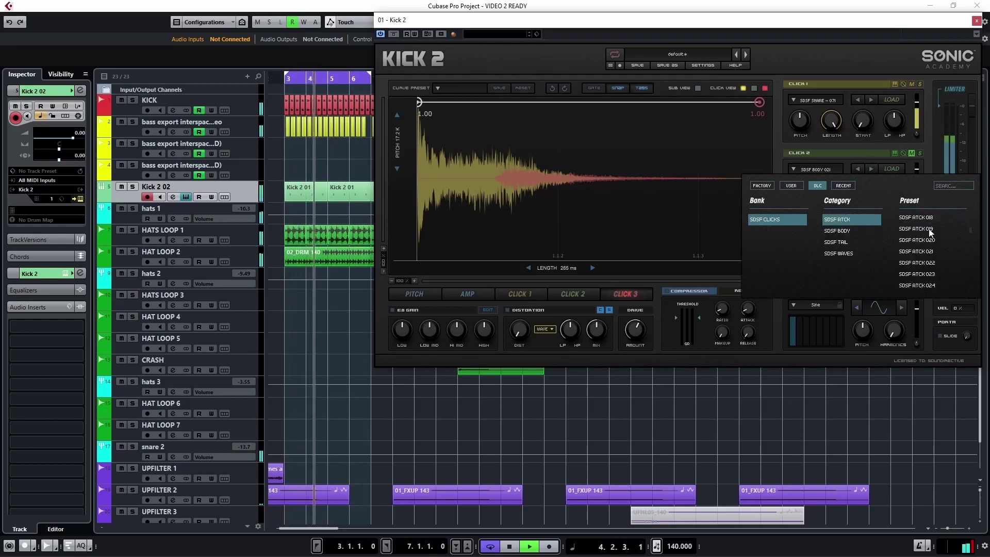
left_click(913, 155)
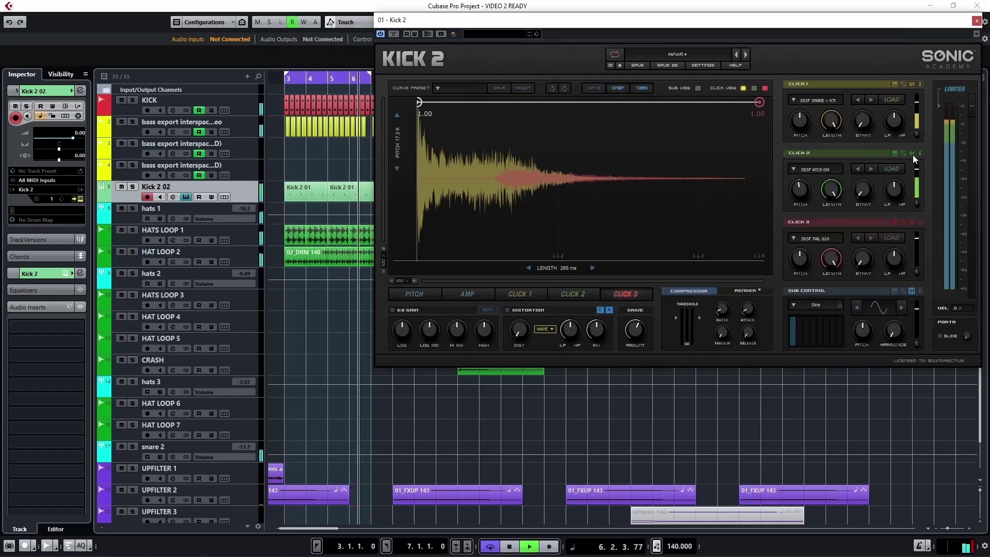
- Show the Click 2 waveform, step its sample forward to SDSF ATCK 023 during playback, and stop the transport
left_click(753, 88)
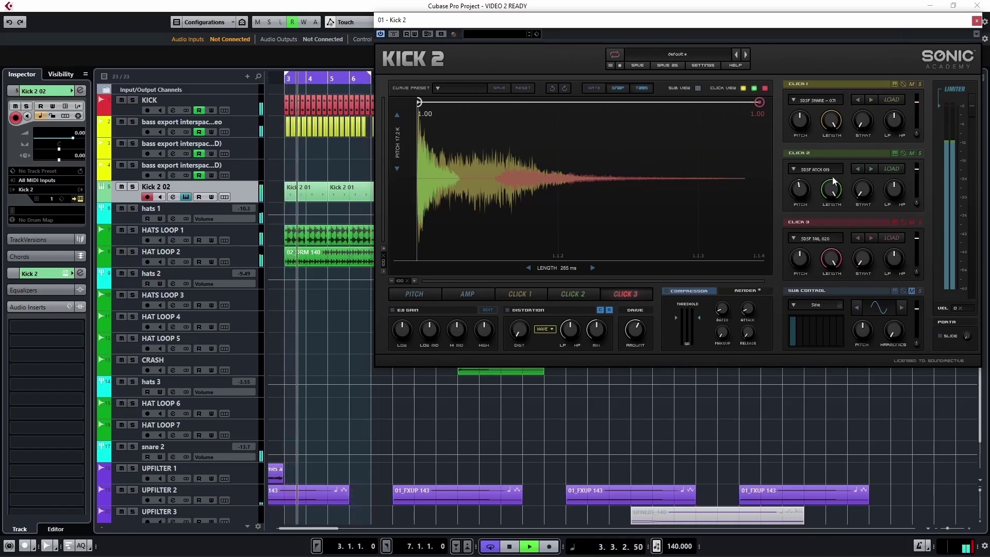
left_click(870, 168)
left_click(870, 169)
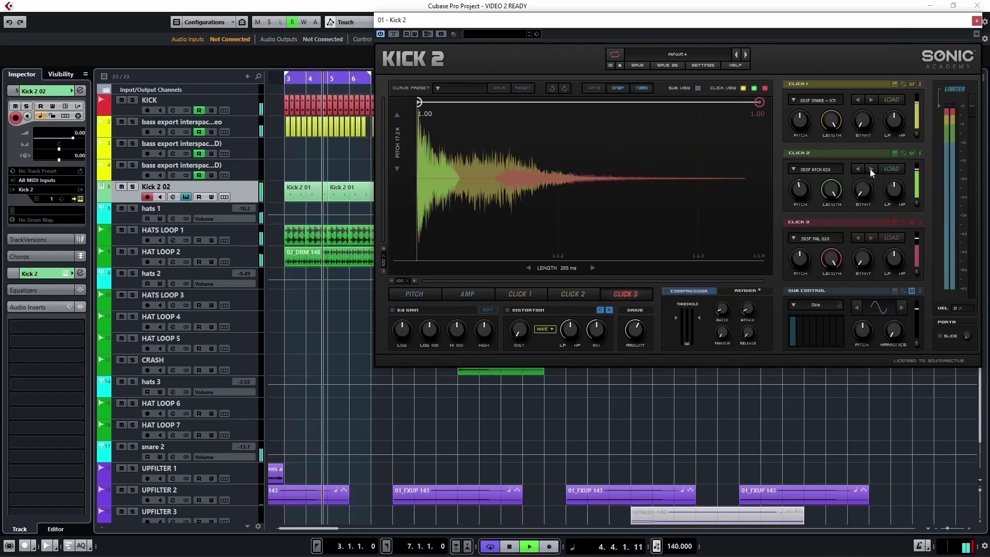
mouse_move(796, 189)
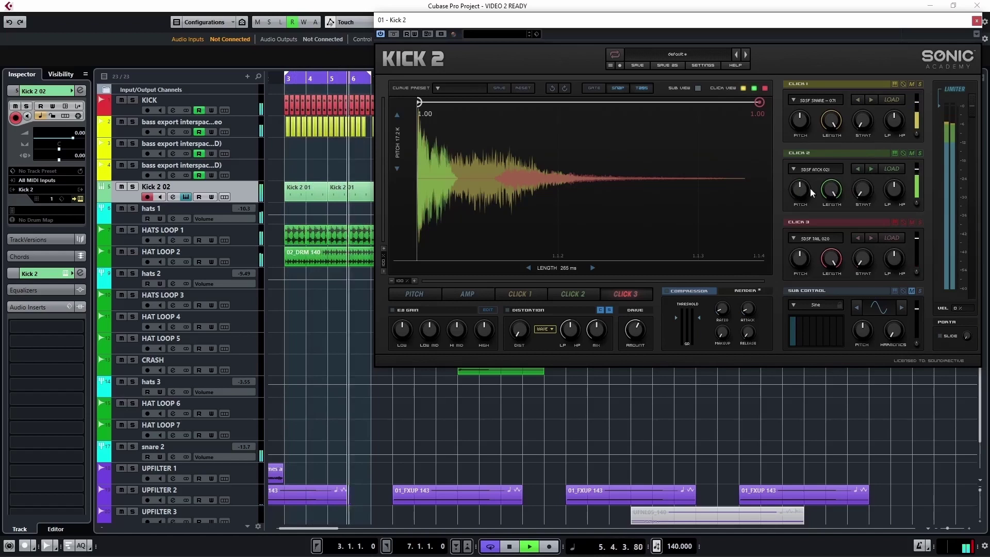
left_click(870, 169)
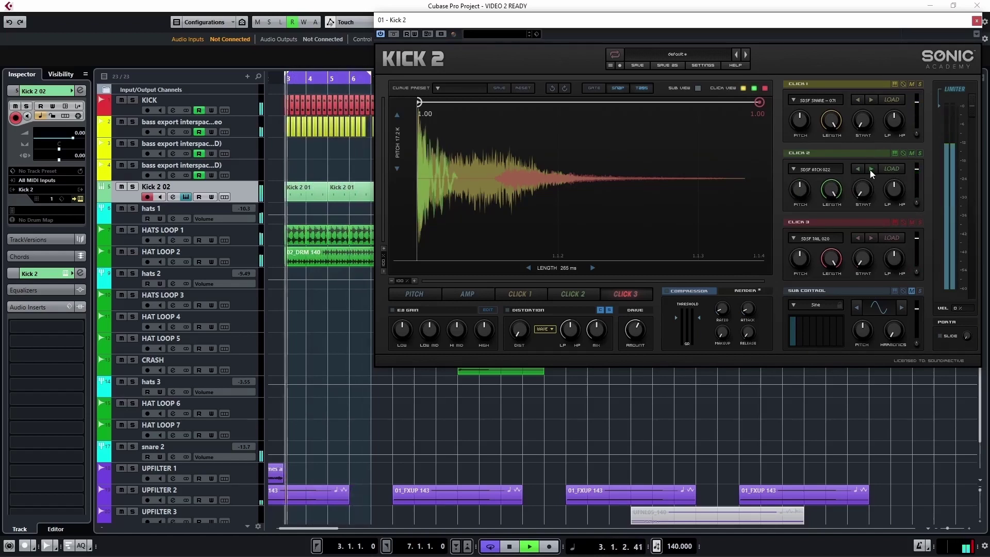
left_click(870, 169)
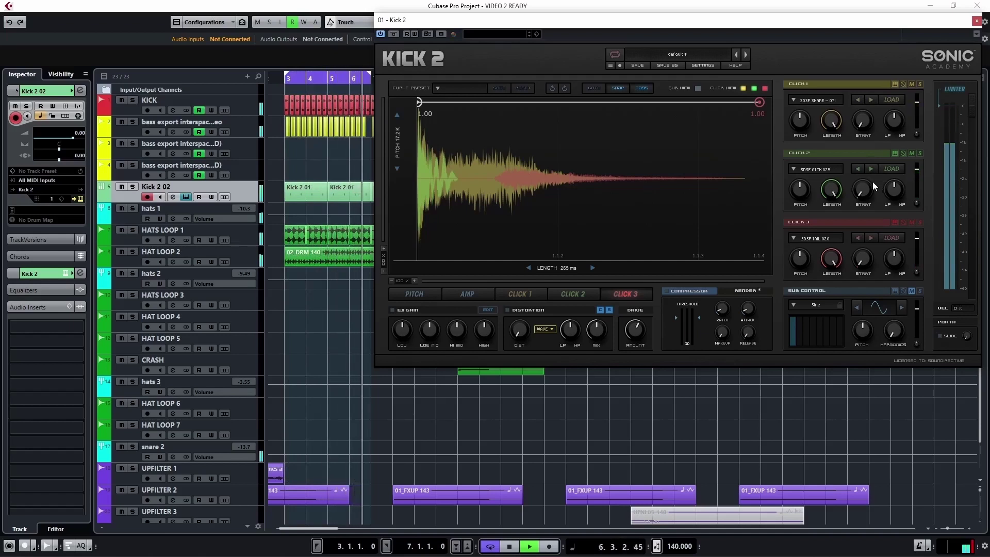
key("space")
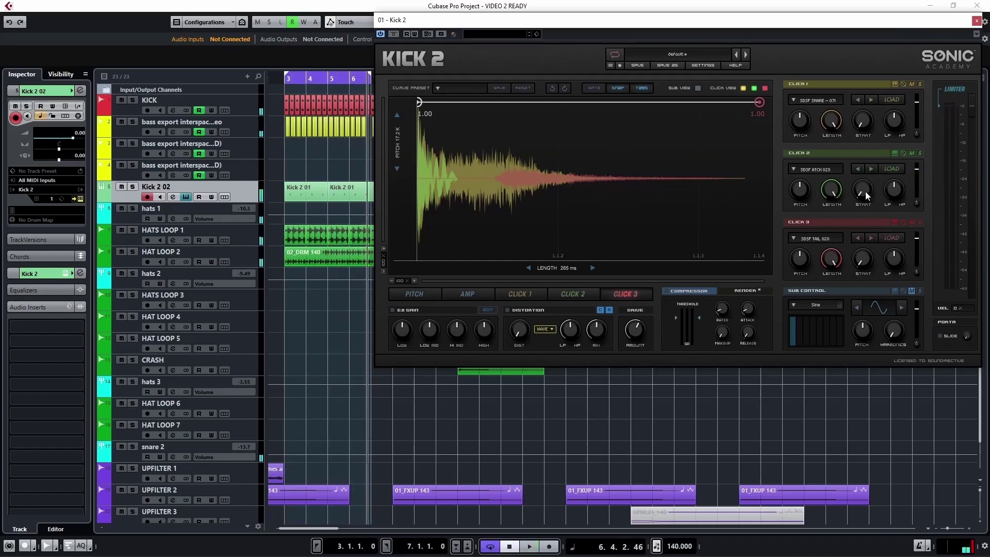
- Load SDSF SNARE – 036 from the SDSF WAVES category into Click 3 and display its amp envelope
left_click(827, 240)
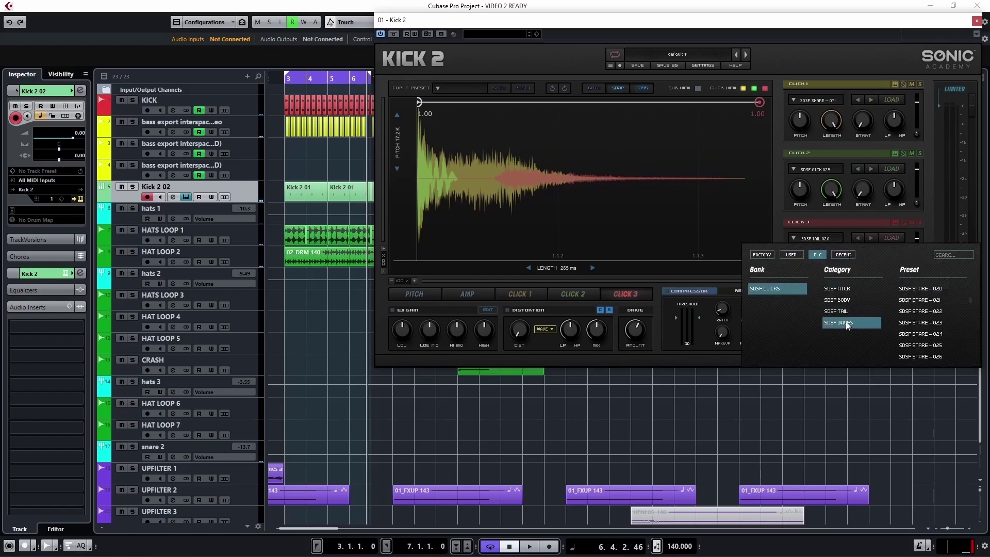
left_click(927, 322)
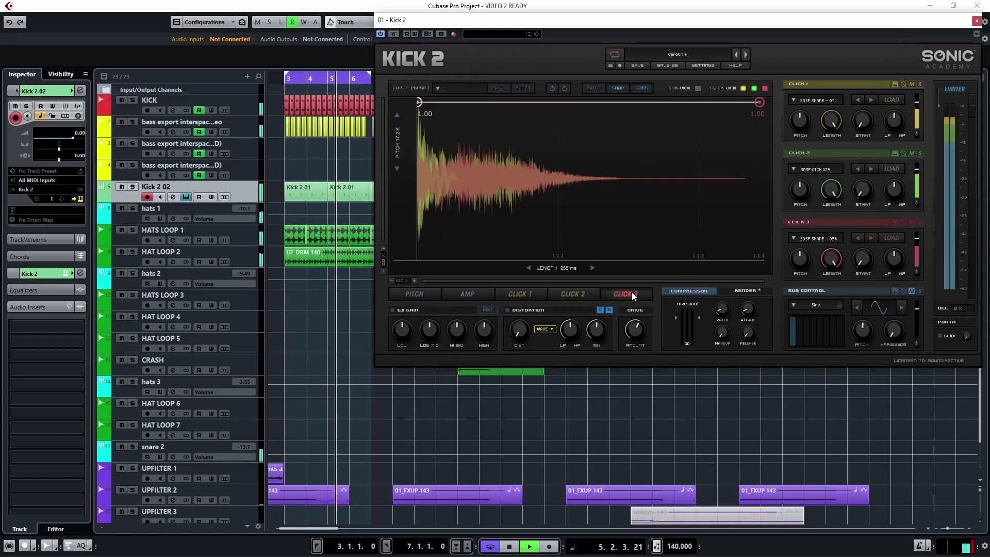
left_click(585, 293)
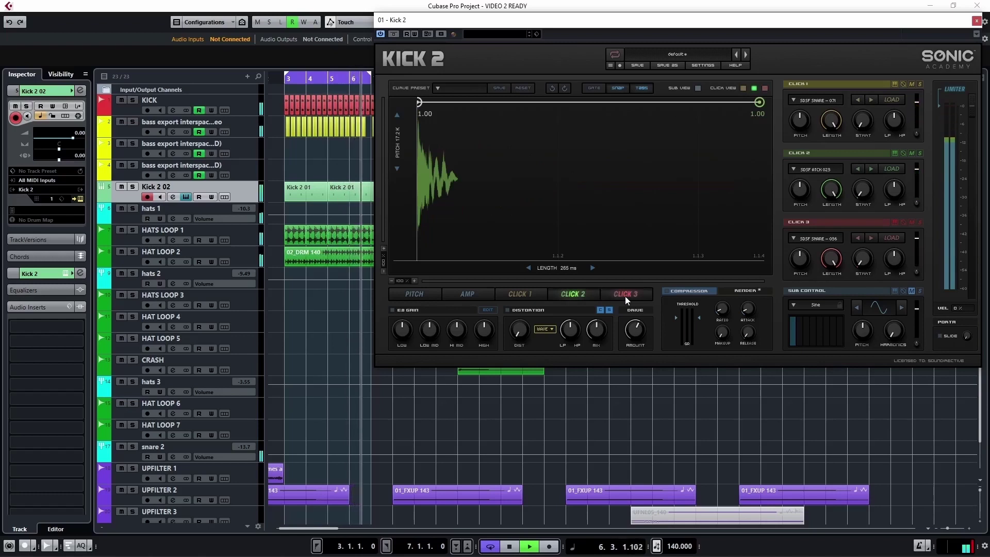
left_click(625, 295)
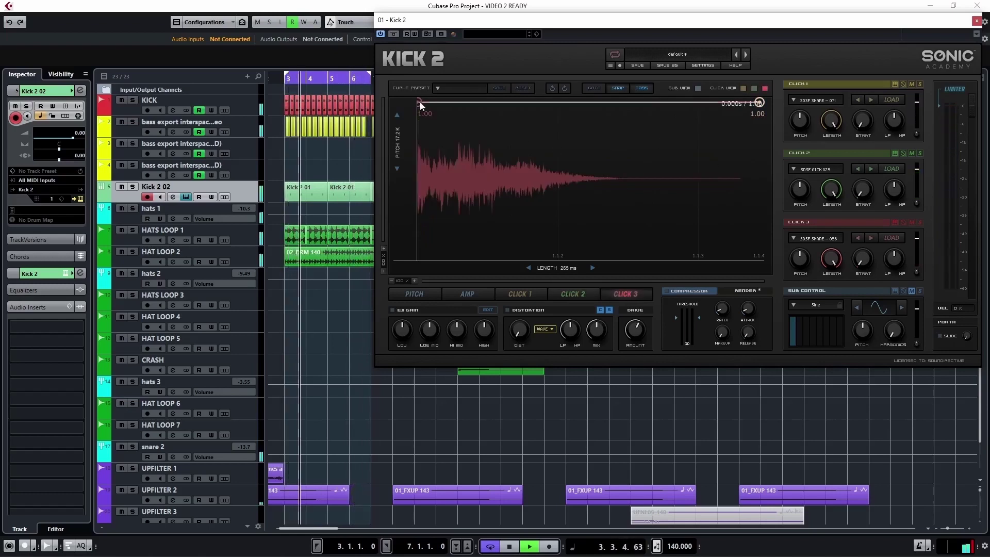
- Shape the Click 3 amp envelope as a curved fade-in from 0.00 at the start to an added point at 1.00
left_click_drag(419, 101, 417, 251)
left_click(524, 198)
left_click_drag(525, 198, 542, 108)
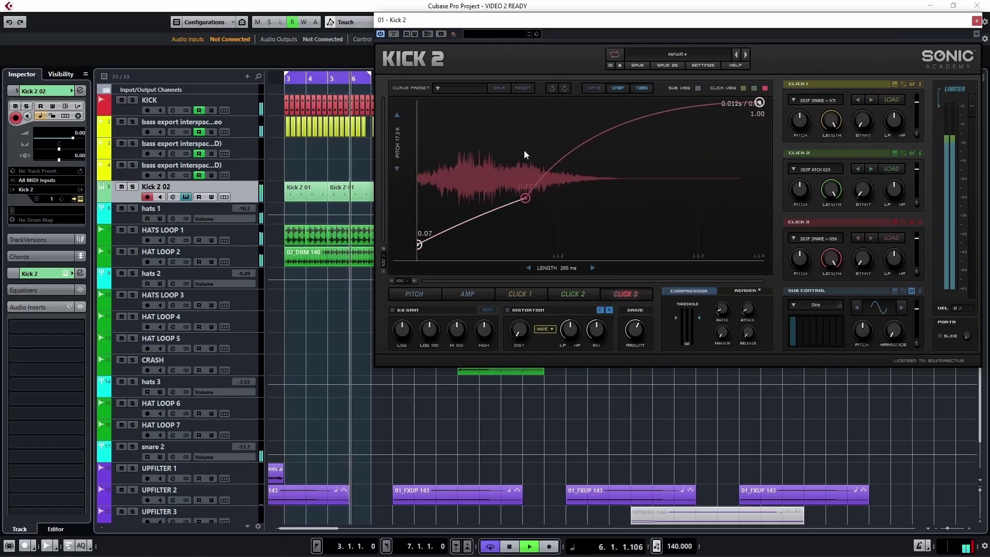
left_click_drag(525, 196, 528, 120)
left_click_drag(474, 179, 419, 255)
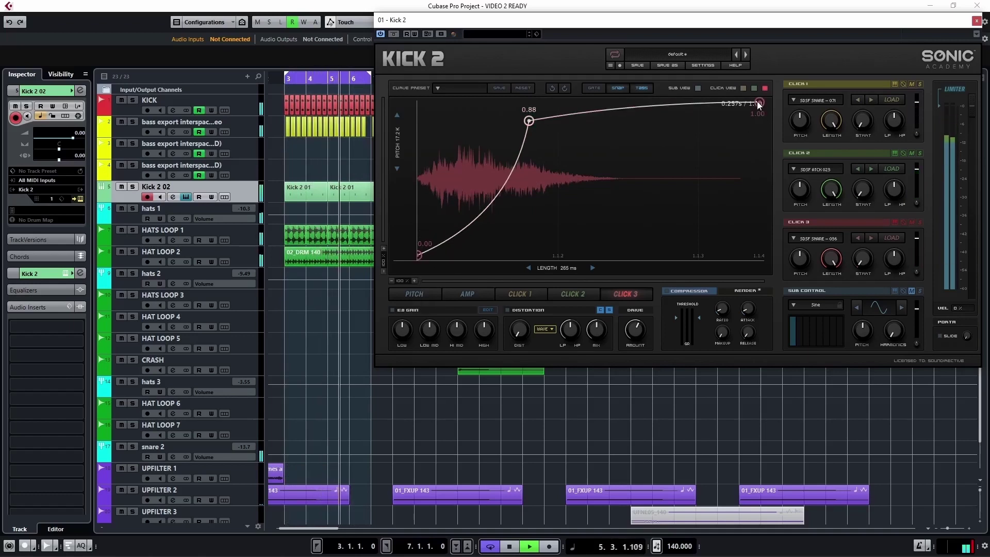
left_click_drag(528, 121, 530, 96)
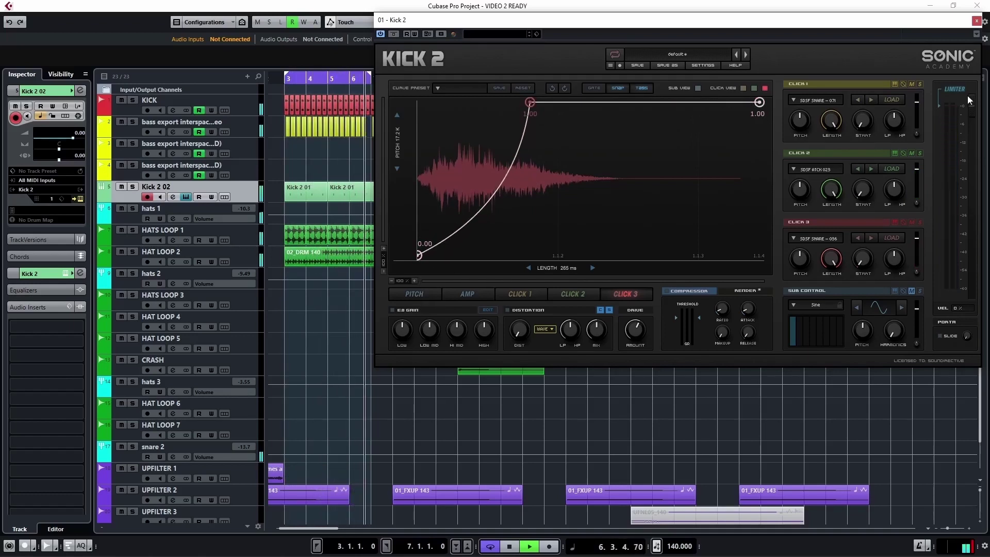
- Mute Click 2 and try a 6.80 % start offset for Click 3 against the Click 1 waveform
left_click(910, 152)
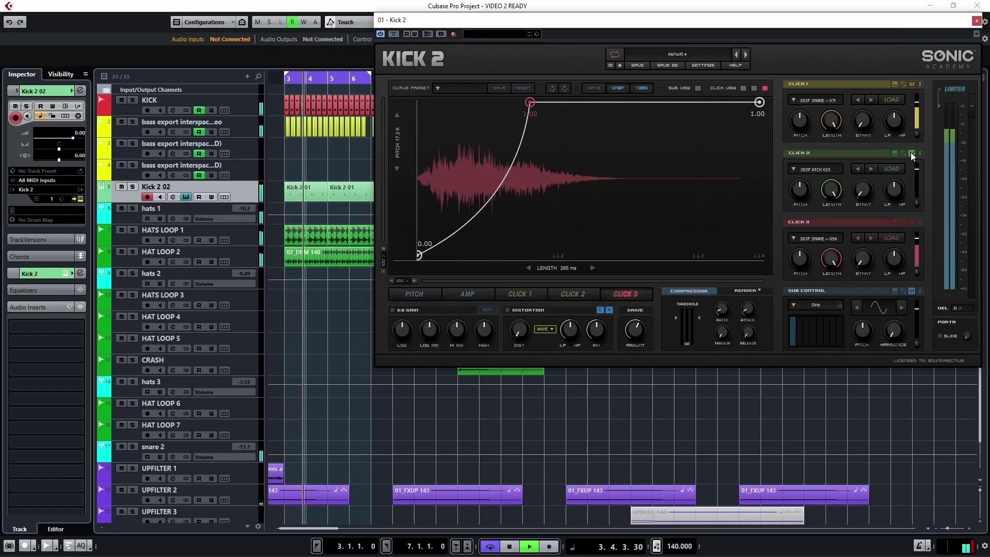
left_click(742, 88)
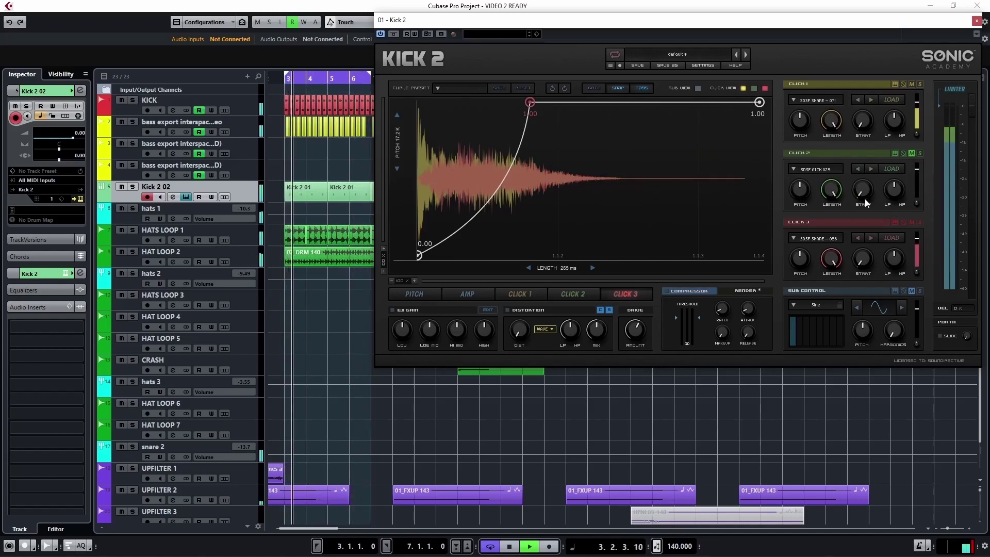
mouse_move(863, 257)
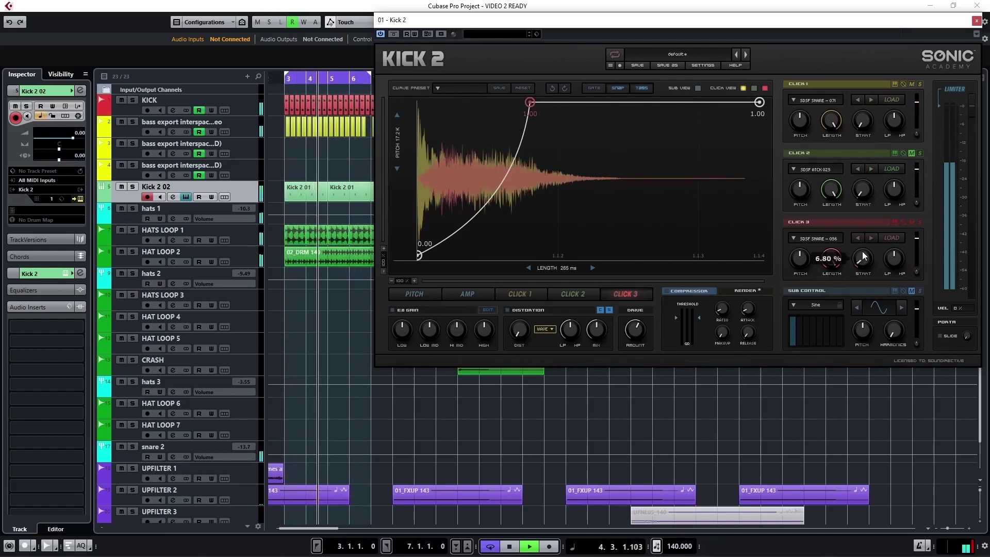
left_click_drag(863, 256, 861, 265)
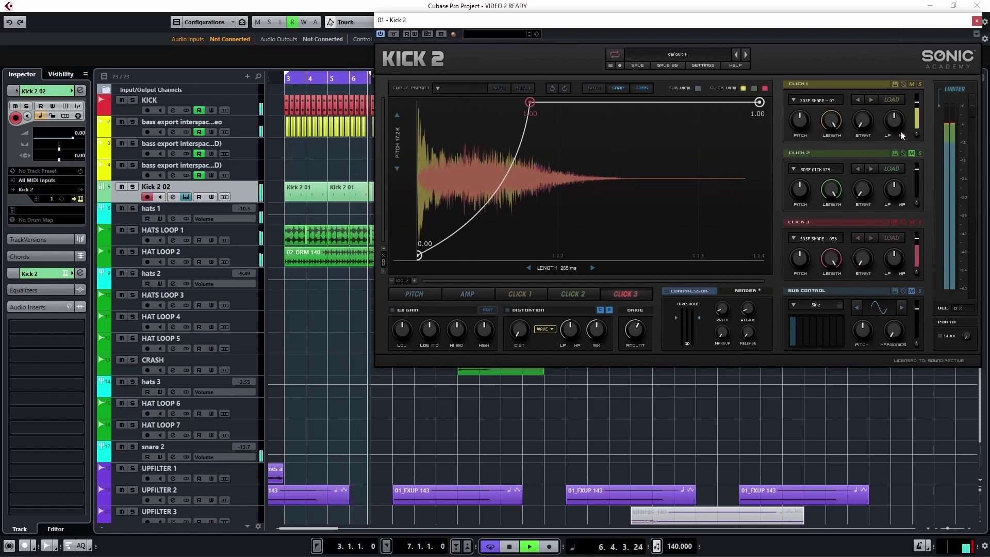
- Audition the snare without Click 1, and curve the Click 1 amp envelope down from its middle point to 0.47 at the end
left_click(912, 84)
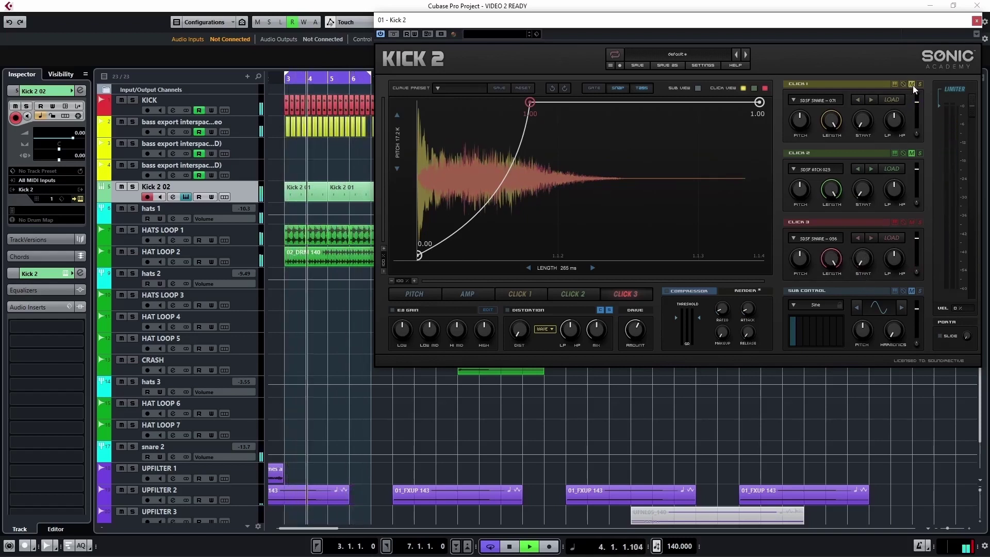
left_click(530, 291)
left_click_drag(645, 106, 607, 241)
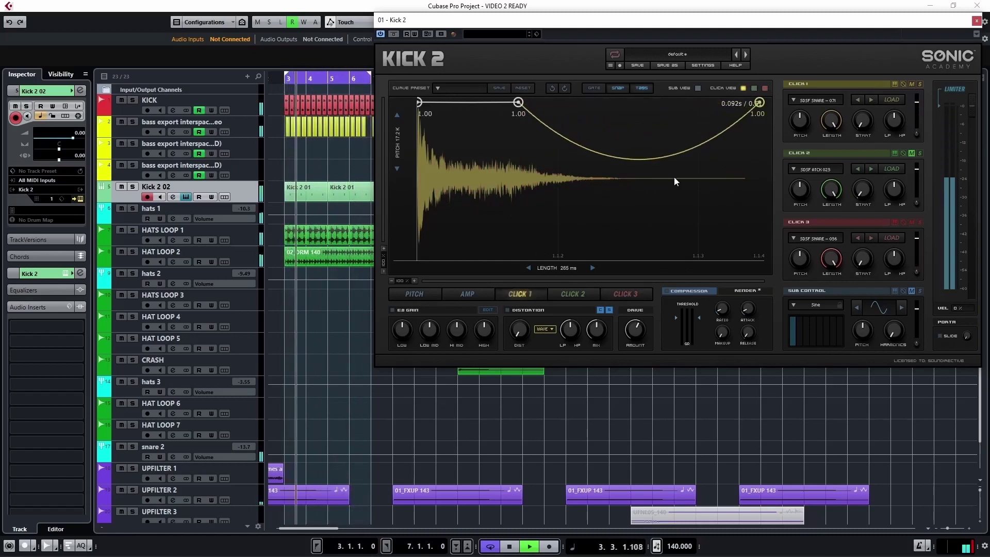
left_click_drag(766, 107, 765, 190)
left_click_drag(609, 183, 626, 142)
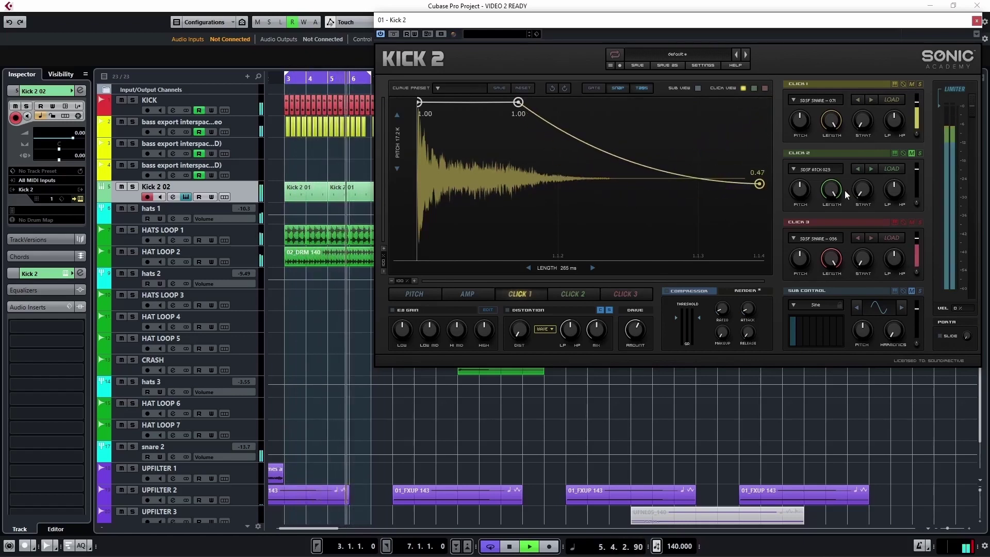
- Show the Click 3 waveform over Click 1 and shorten the Click 1 length to 20.40 %
left_click(765, 89)
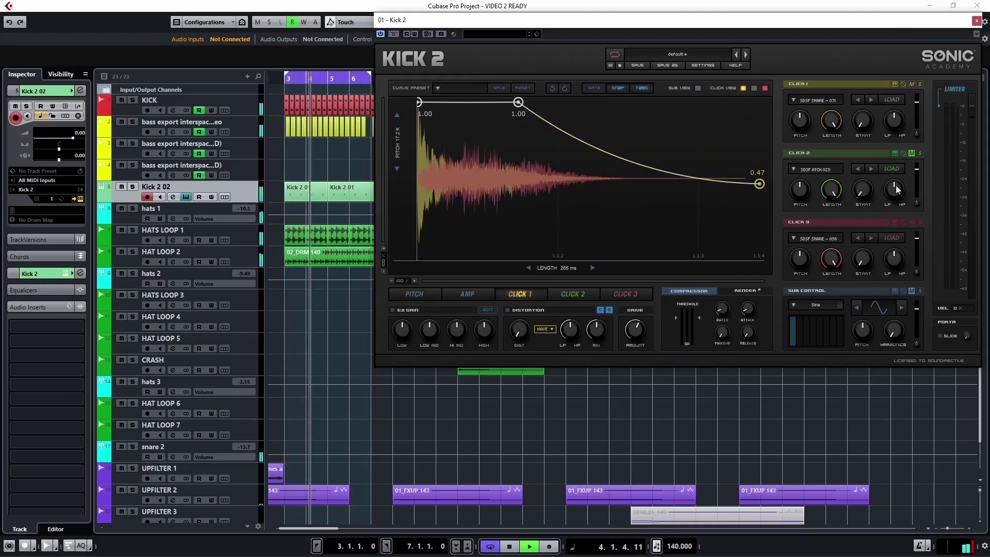
mouse_move(864, 130)
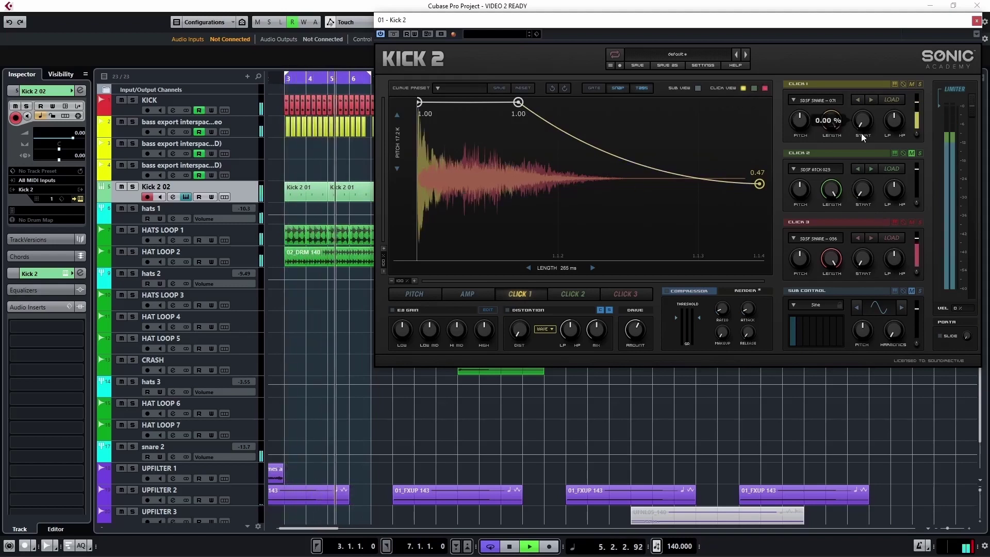
mouse_move(828, 130)
left_click_drag(827, 130, 807, 207)
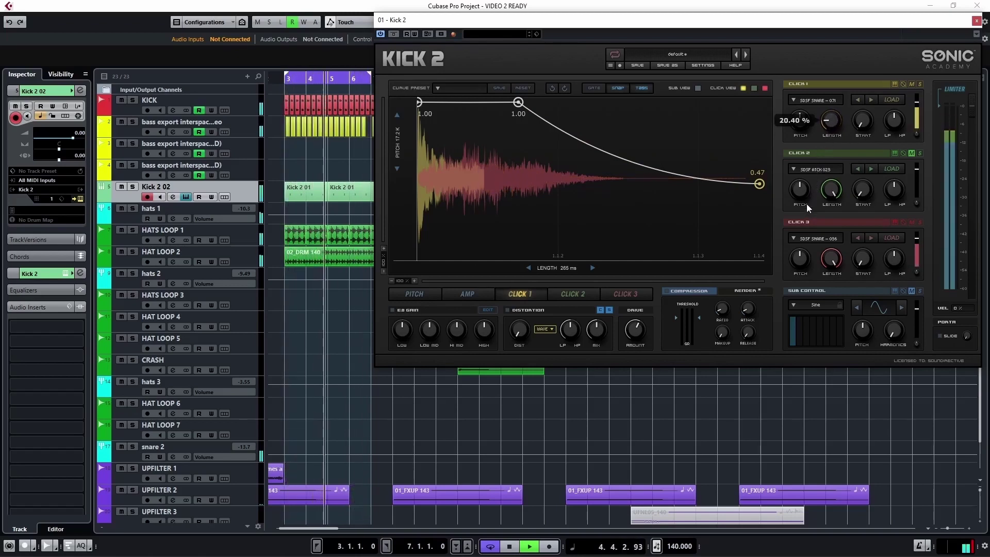
- Reshape the Click 1 amp envelope: end at 0.00, middle 1.00 point earlier, and an added 0.00 point before the end with a steeper decay curve
left_click_drag(759, 184, 765, 274)
left_click_drag(519, 103, 496, 100)
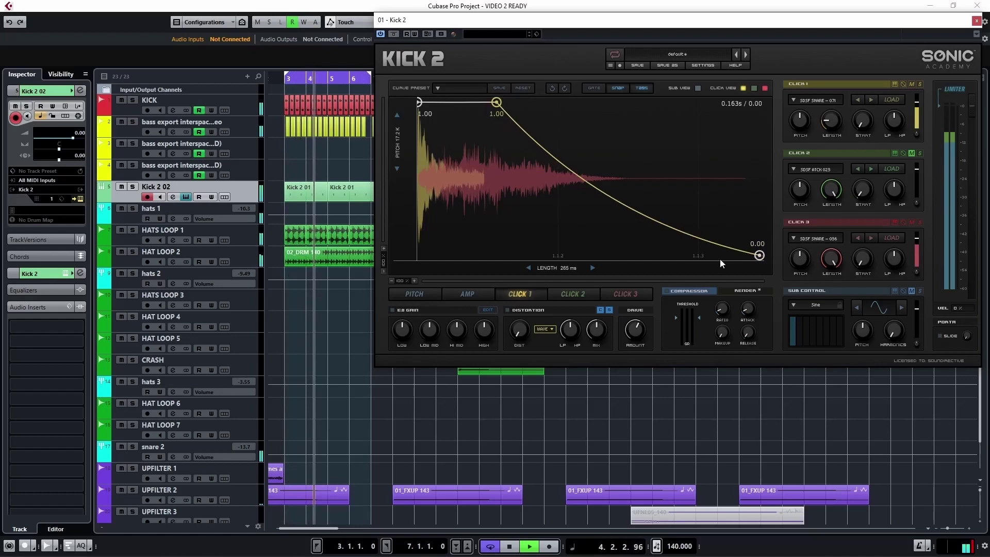
double_click(688, 231)
left_click_drag(687, 230, 687, 256)
left_click_drag(630, 211, 614, 240)
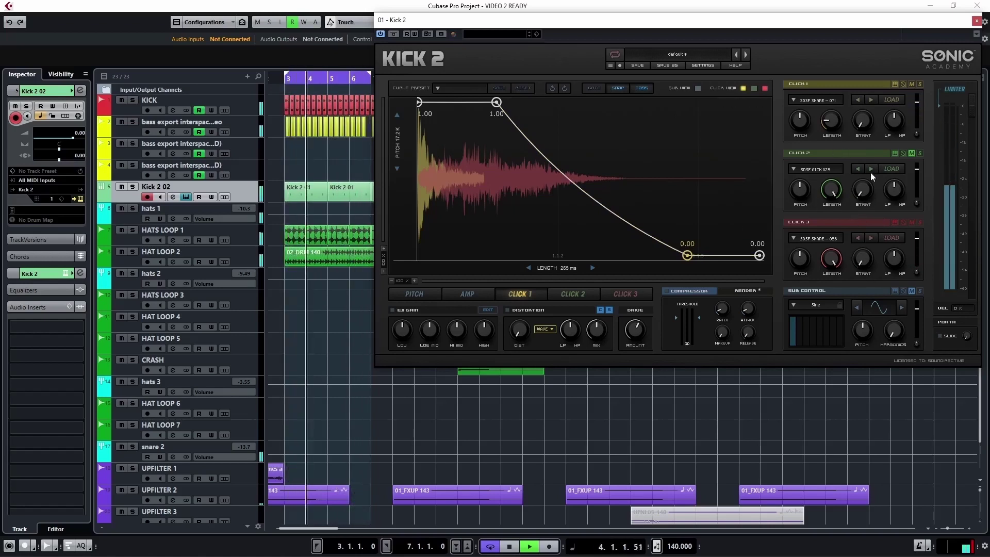
- Audition the next two snare samples for Click 3, and unmute Click 2 with its waveform shown
left_click(871, 237)
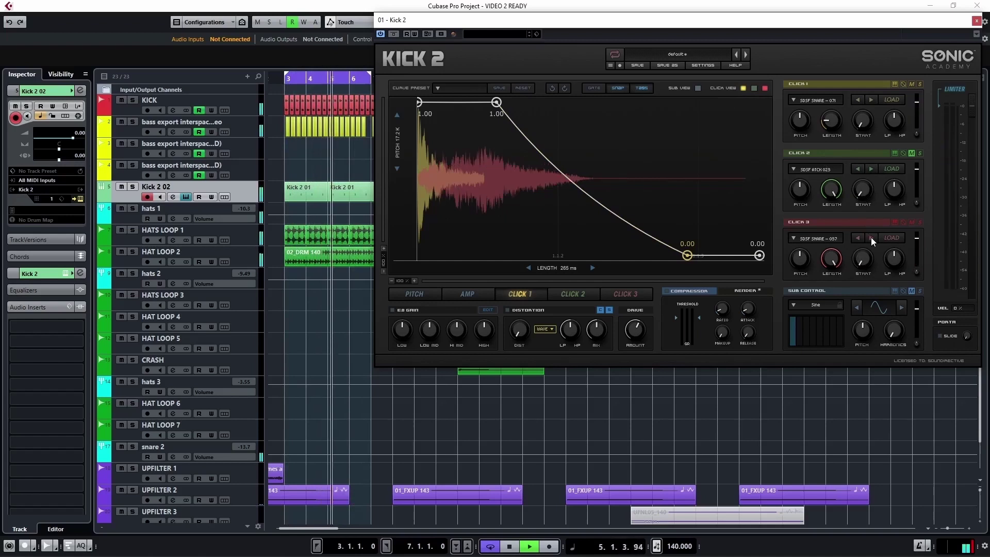
left_click(872, 237)
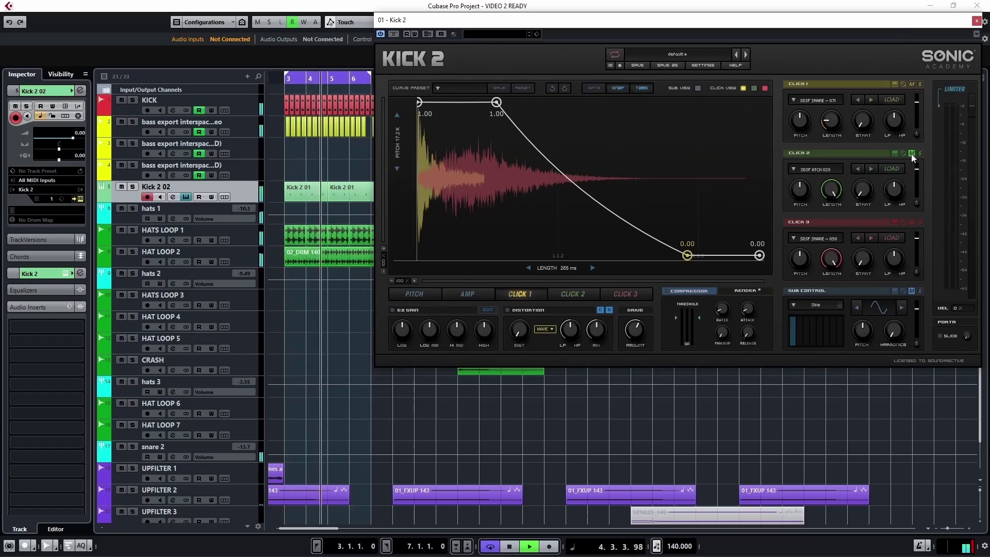
left_click(753, 88)
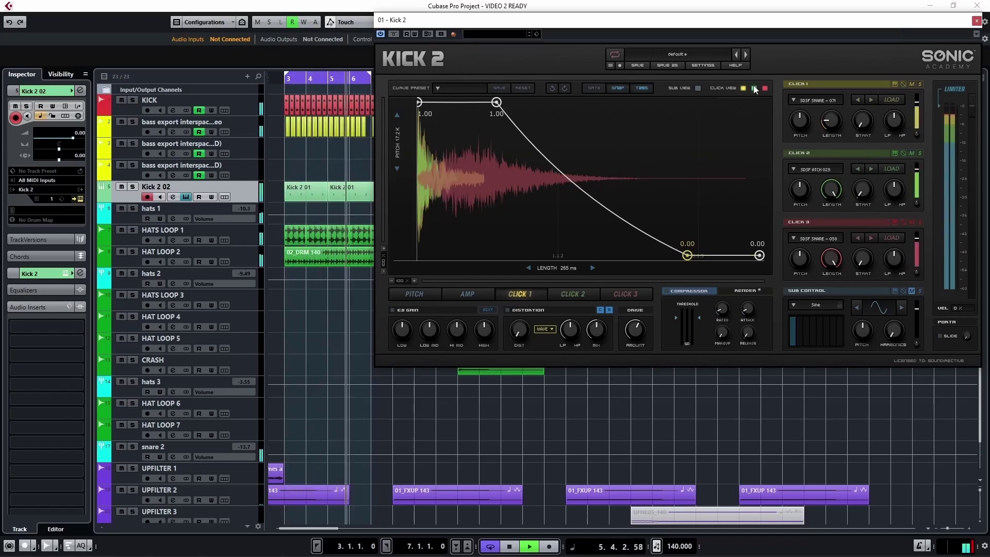
- Load SDSF BODY 017 from the SDSF CLICKS bank into Click 2 and step forward to SDSF BODY 020
left_click(812, 172)
left_click(847, 230)
left_click(928, 262)
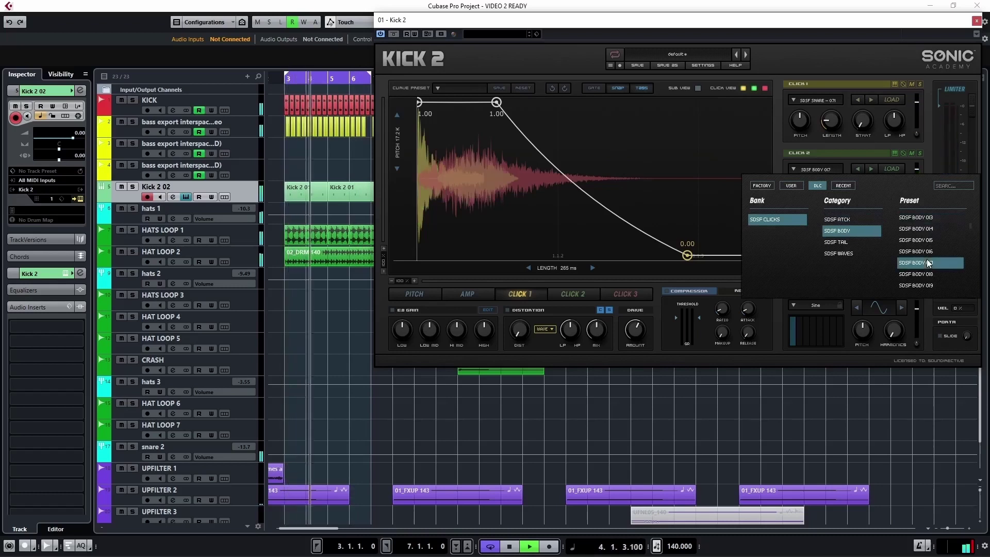
left_click(873, 171)
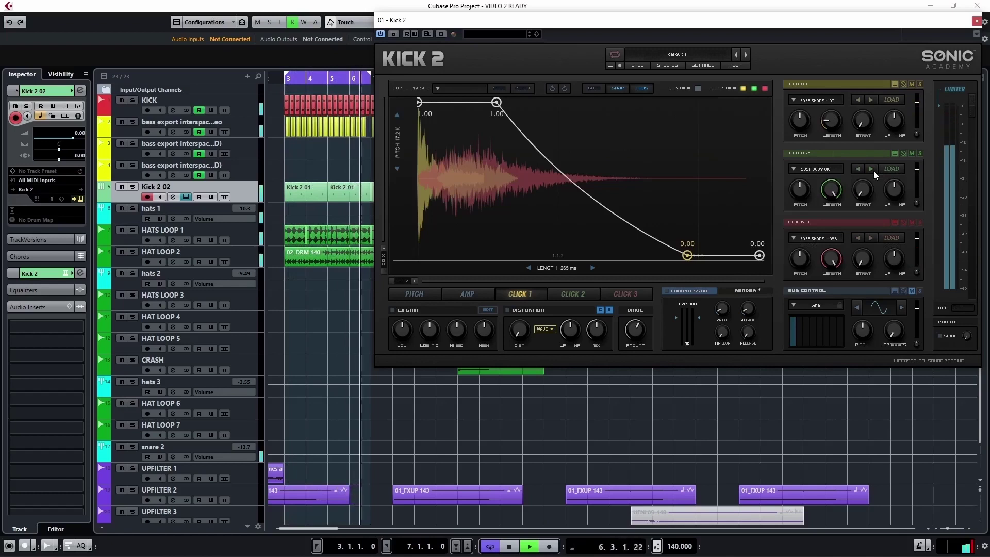
left_click(873, 171)
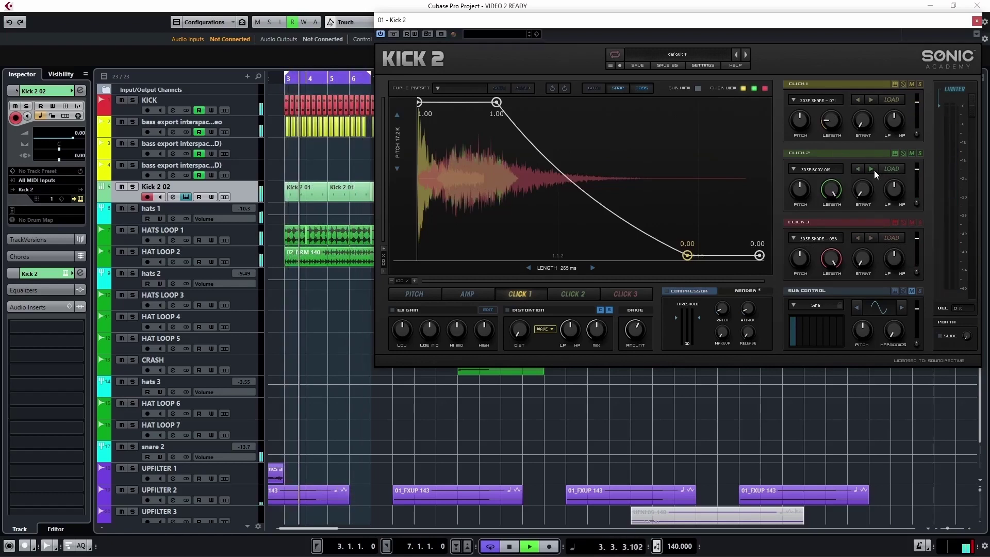
left_click(873, 170)
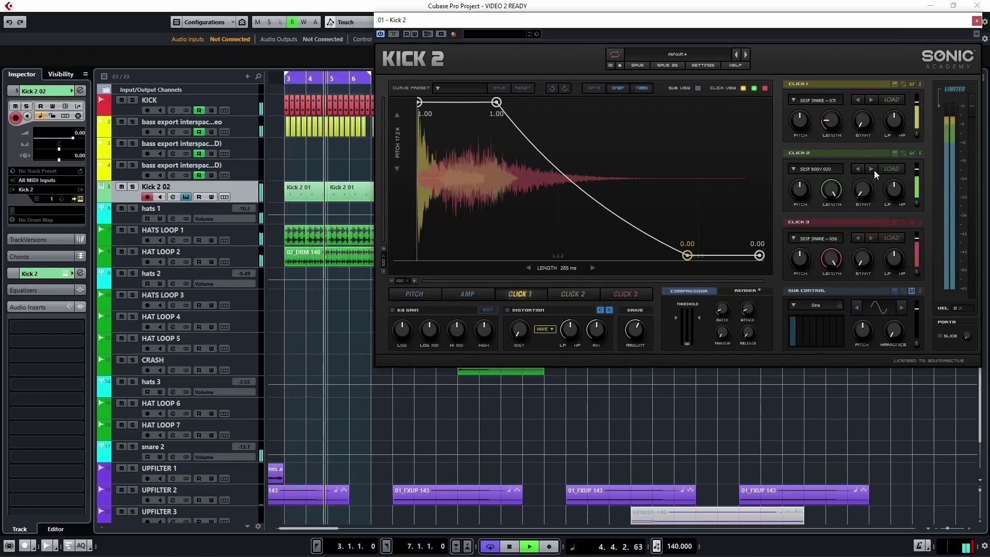
- Lengthen the Click 3 amp fade-in by moving its middle 1.00 point much later, and overlay the Click 1 and Click 2 waveforms
left_click(639, 293)
left_click_drag(475, 101, 617, 89)
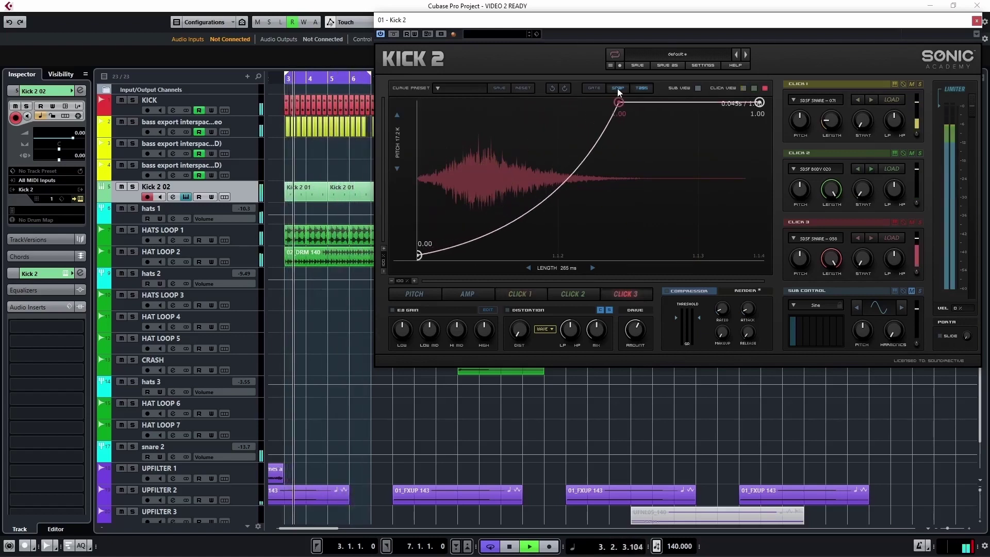
left_click(753, 88)
left_click(743, 88)
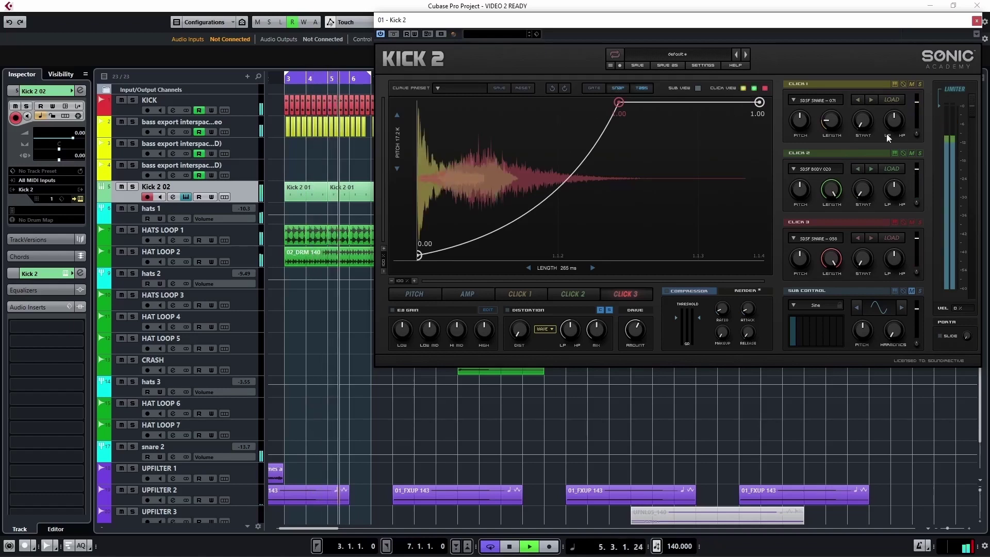
- Set the Click 2 start offset to 15.20 % and step its sample forward to SDSF BODY 022
mouse_move(864, 192)
left_click_drag(863, 192, 868, 181)
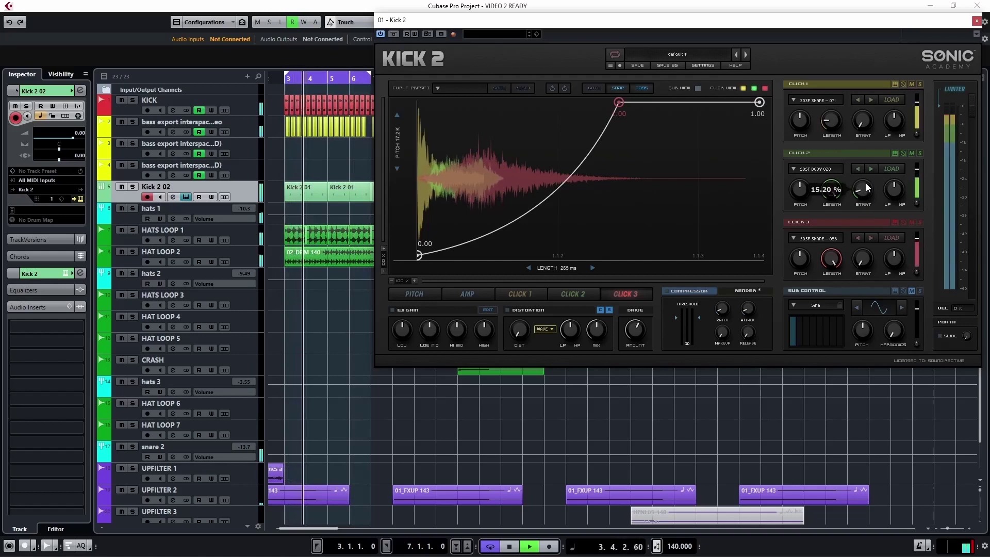
left_click(872, 169)
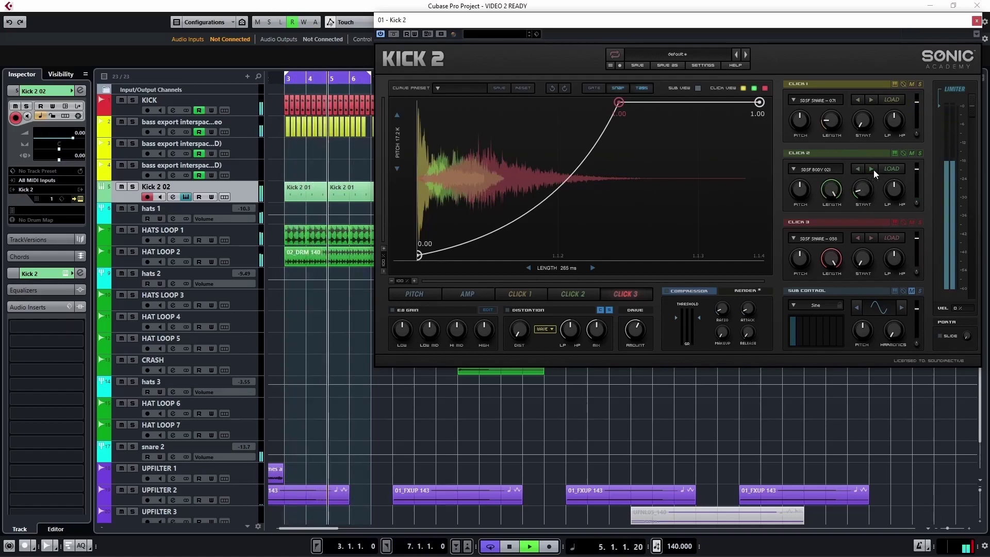
left_click(873, 170)
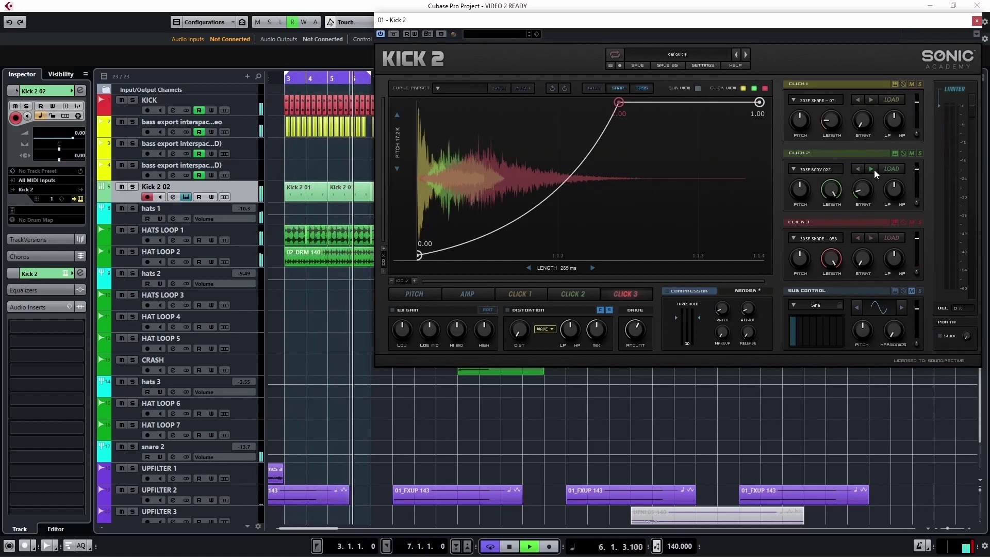
- Lower the Click 3 amp envelope's middle point to 0.71 and its end point to 0.68, joined by a straight segment
left_click_drag(617, 102, 617, 147)
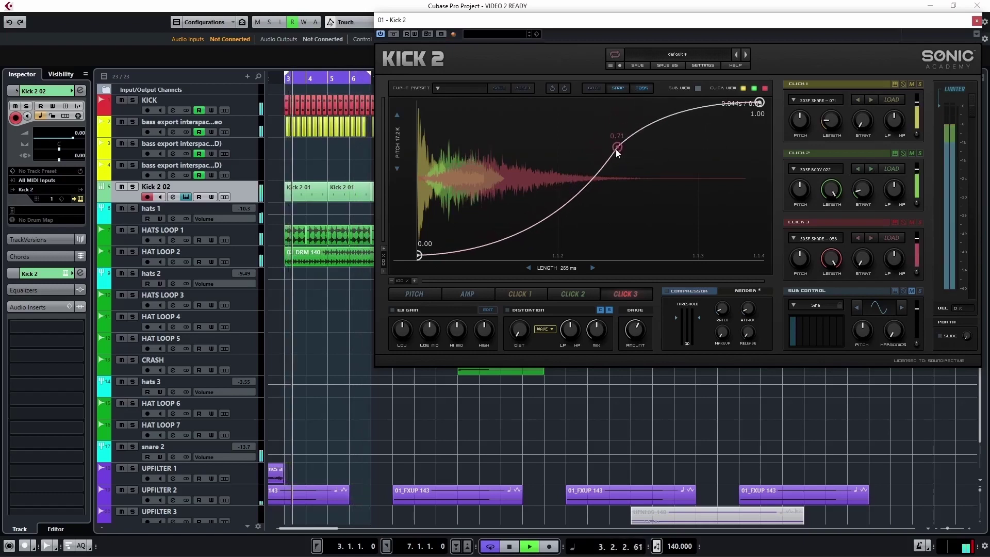
left_click_drag(758, 103, 771, 167)
double_click(706, 134)
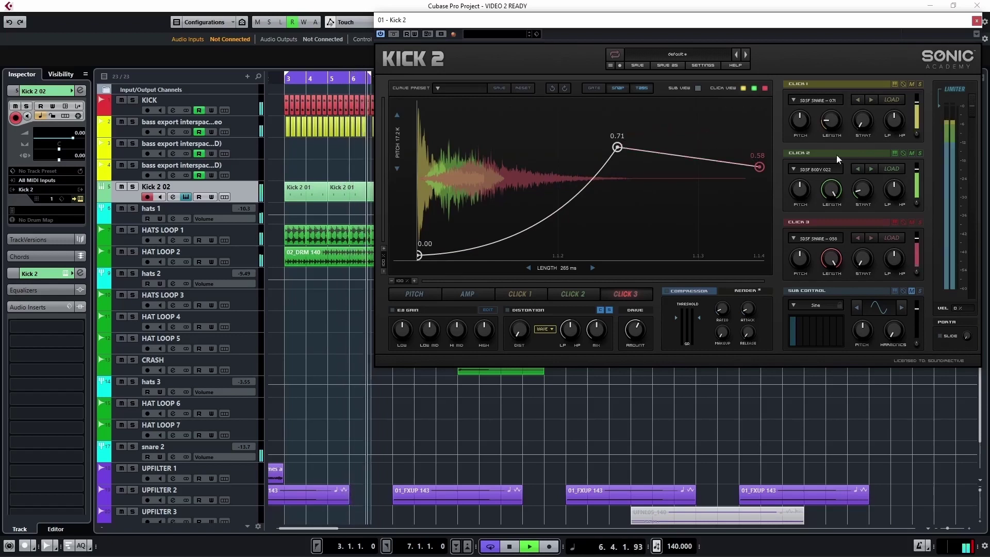
left_click_drag(764, 173, 774, 153)
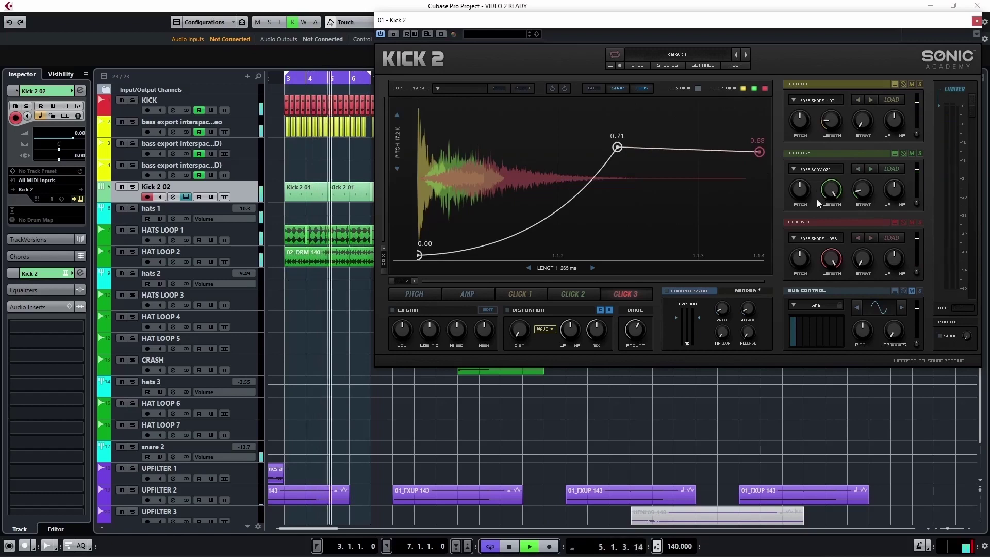
- Step the Click 2 sample forward to SDSF BODY 025
left_click(873, 170)
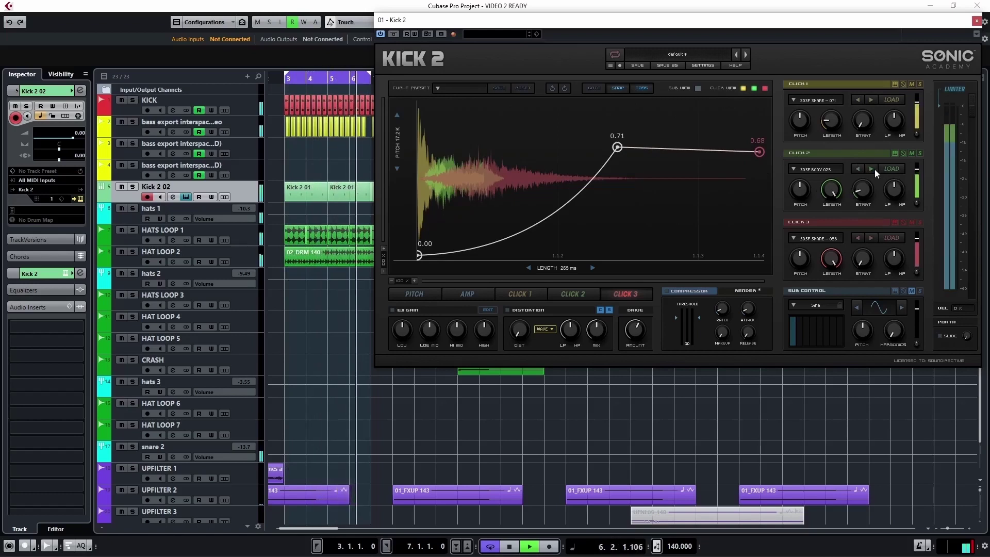
left_click(871, 169)
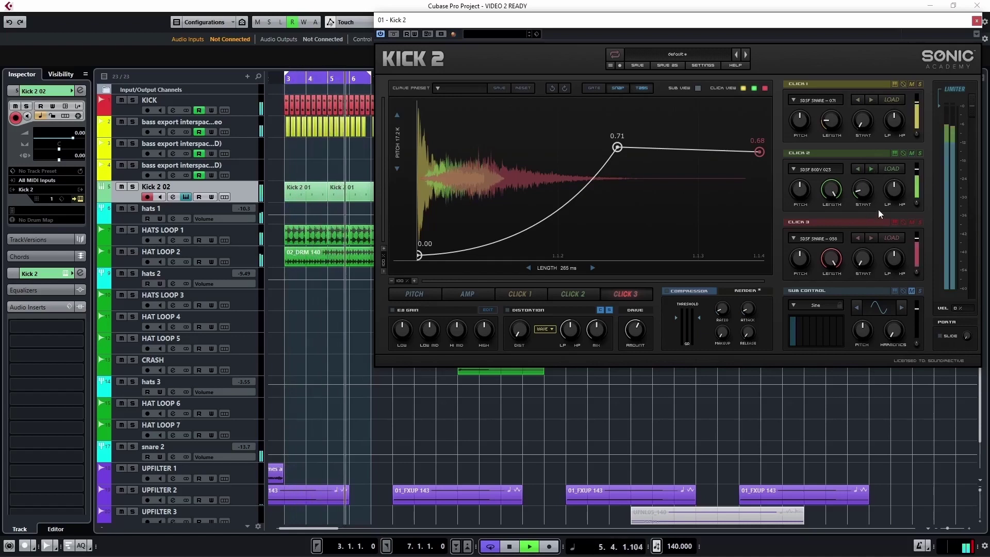
mouse_move(898, 254)
left_mouse_down()
mouse_move(904, 237)
mouse_move(896, 260)
left_mouse_up()
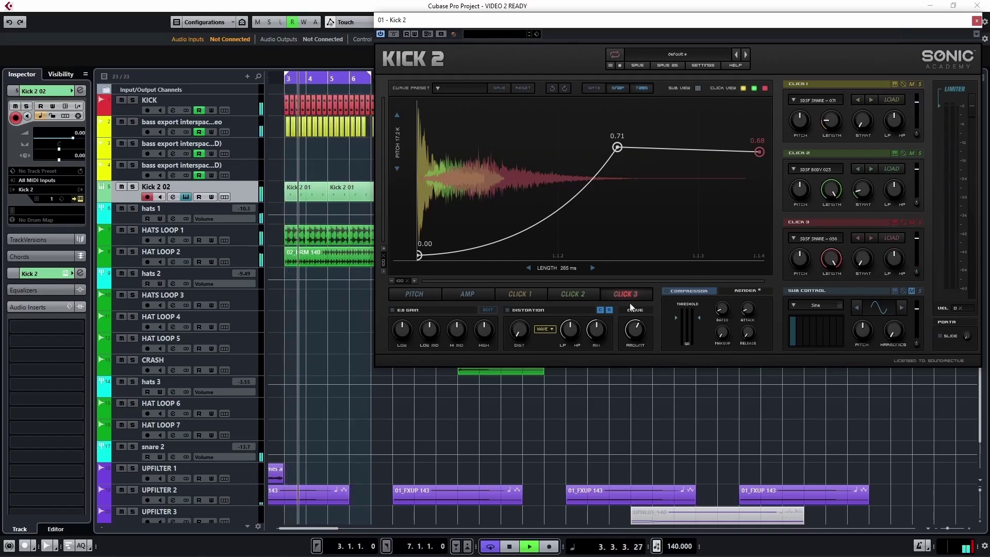
- Reset the Click 2 start offset to 0.00 %, step its sample to SDSF BODY 027, and overlay all three click waveforms in its envelope view
left_click(583, 294)
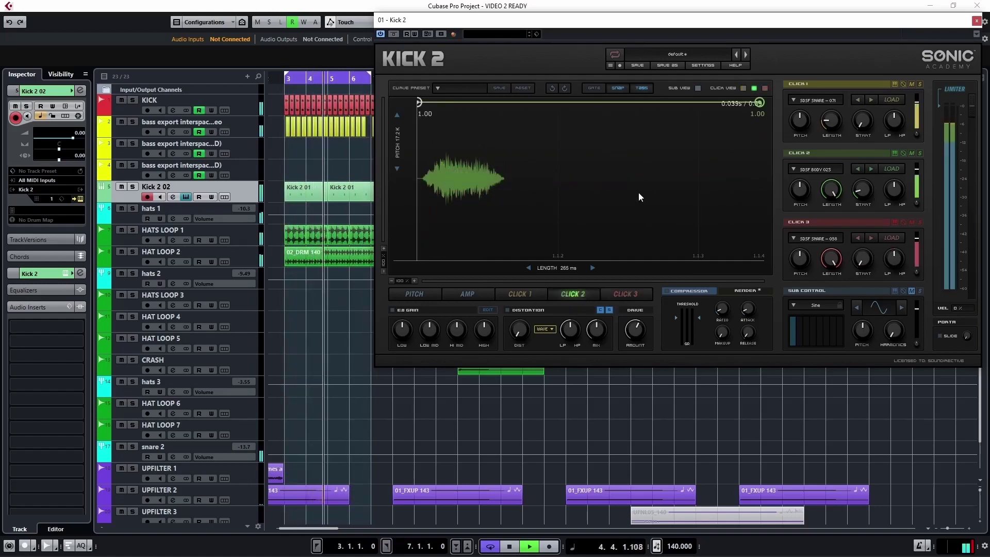
left_click(871, 168)
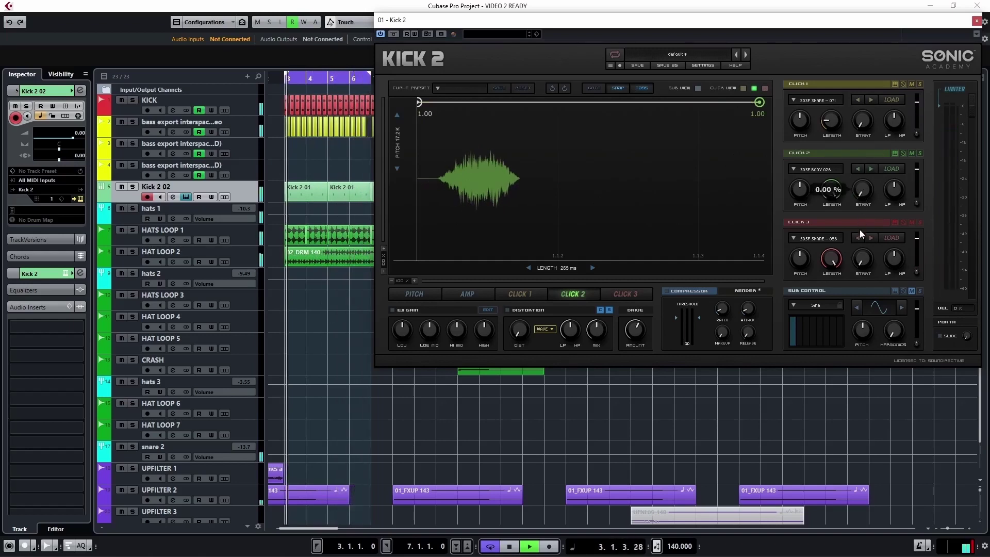
left_click(871, 168)
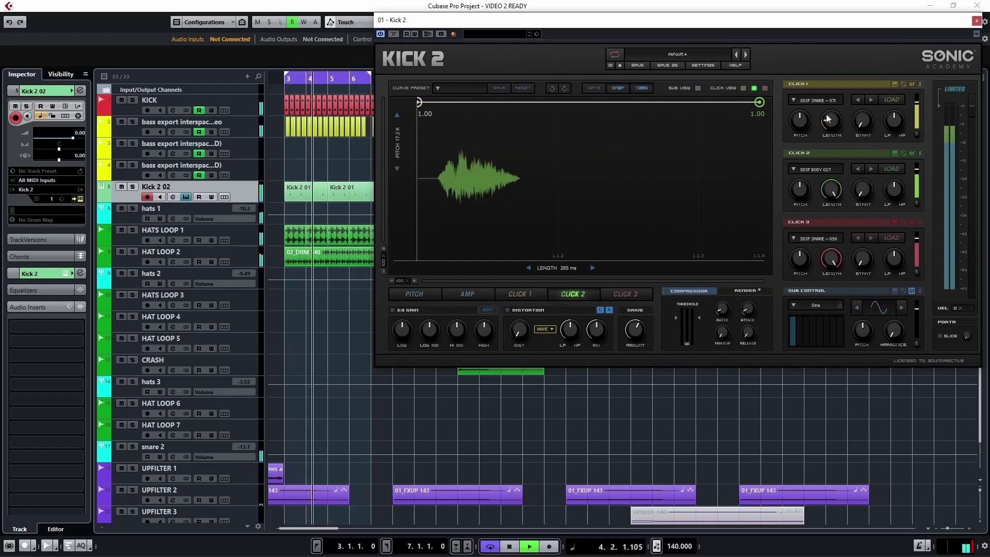
left_click(743, 88)
left_click(765, 88)
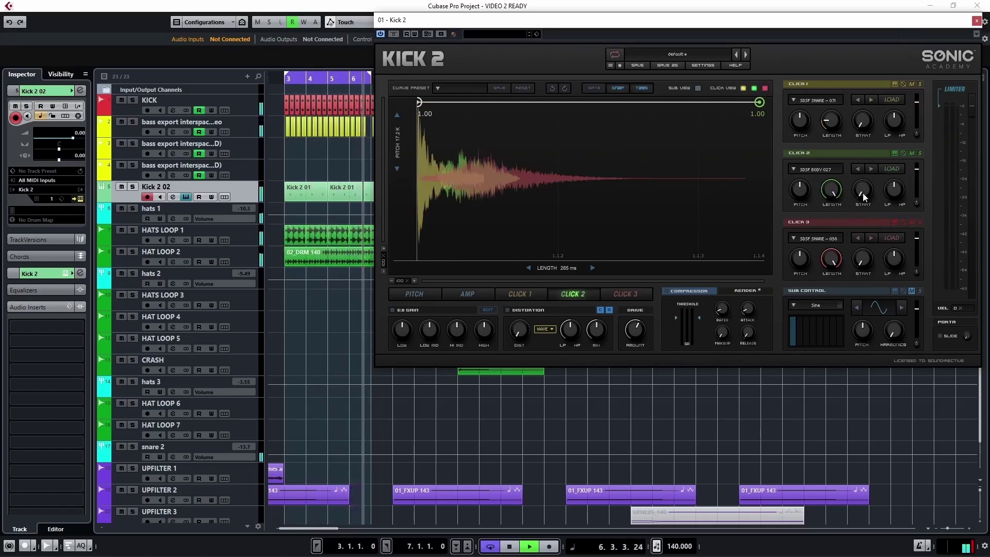
- Give Click 2 a slight start offset and step its sample forward to SDSF BODY 032
left_click(871, 168)
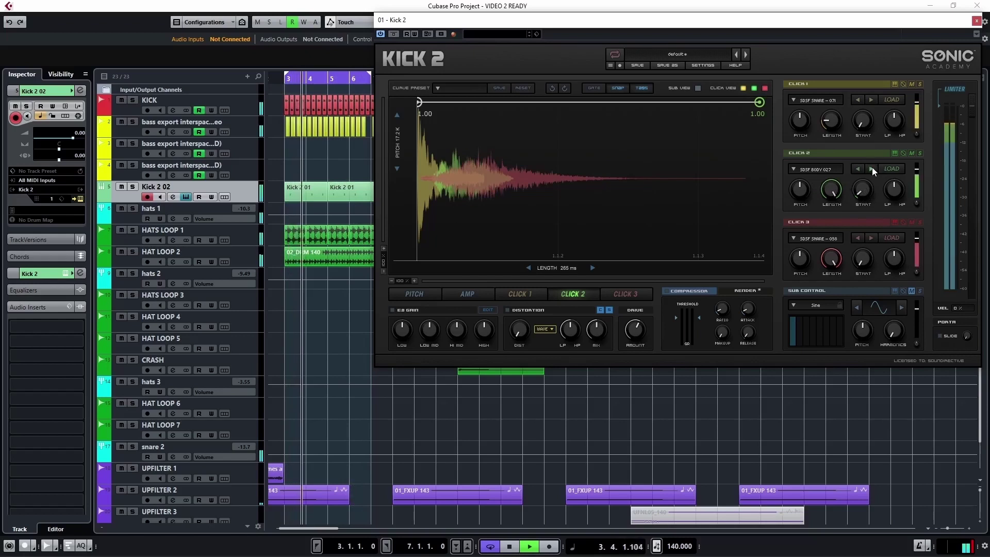
left_click(871, 168)
left_click(871, 167)
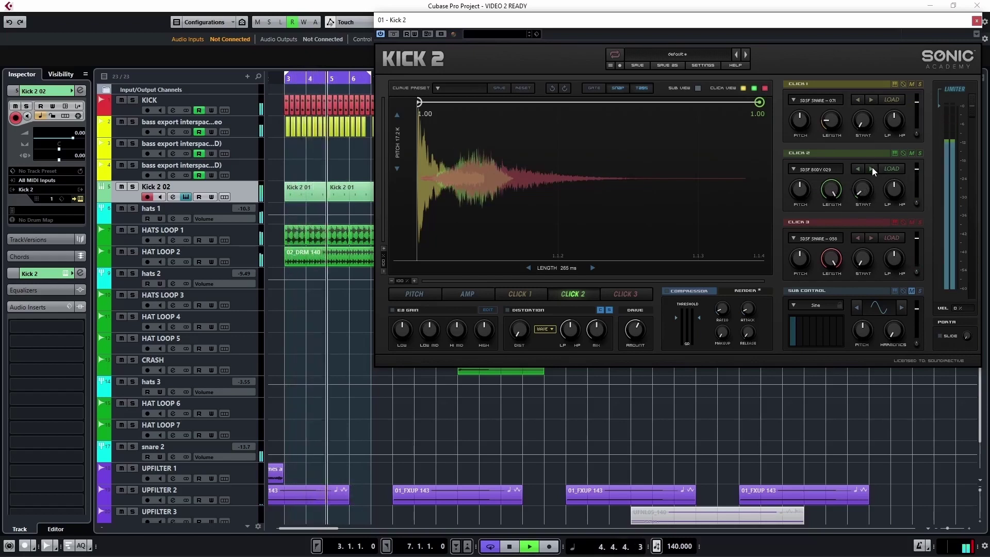
left_click(871, 168)
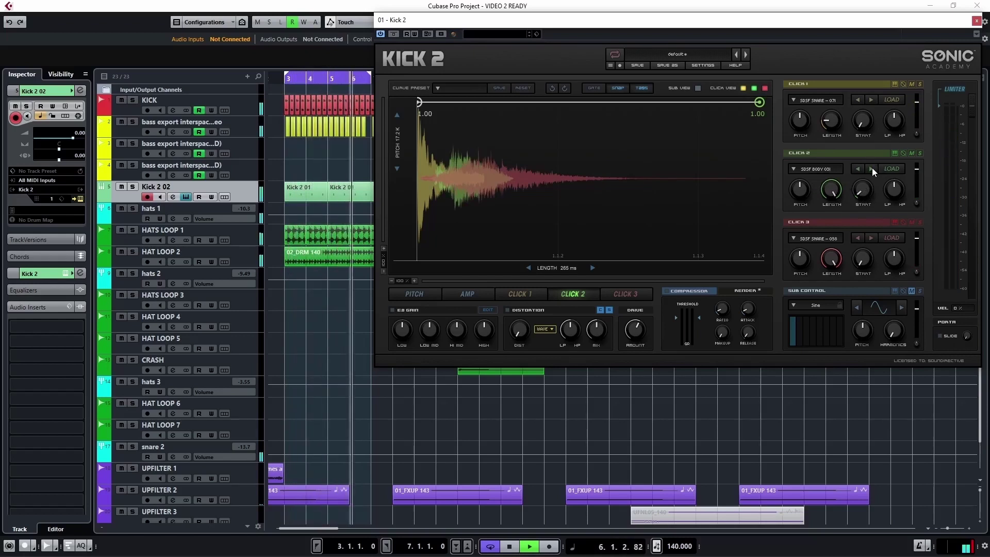
left_click(871, 168)
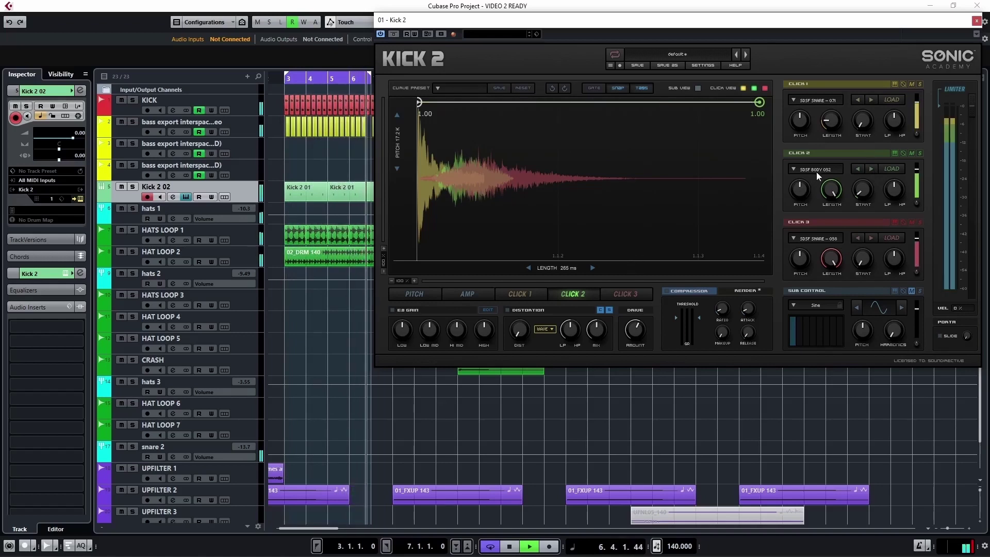
- Move the Click 3 amp envelope's 0.71 point later and raise its end to 0.70, with the Click 1 and Click 2 waveforms overlaid
left_click(624, 292)
left_click_drag(618, 147, 667, 148)
left_click_drag(759, 151, 761, 150)
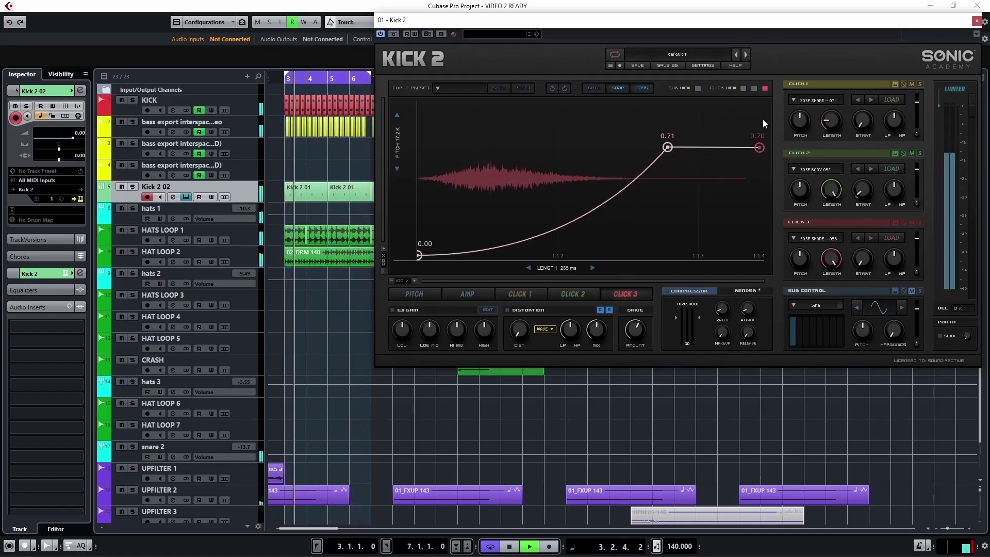
left_click(754, 88)
left_click(742, 89)
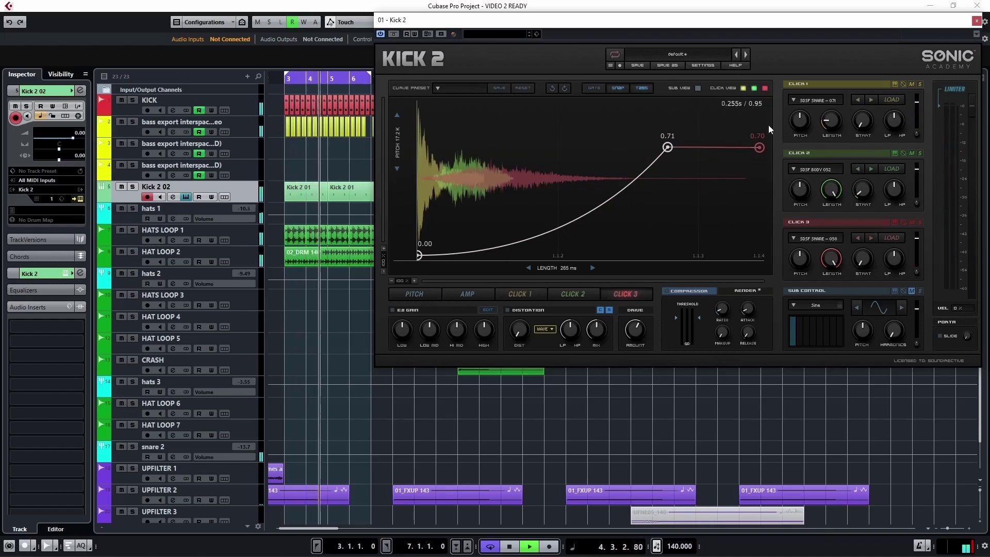
- Increase the Click 2 start offset and turn up the drive amount
mouse_move(860, 191)
scroll(862, 189, "up", 3)
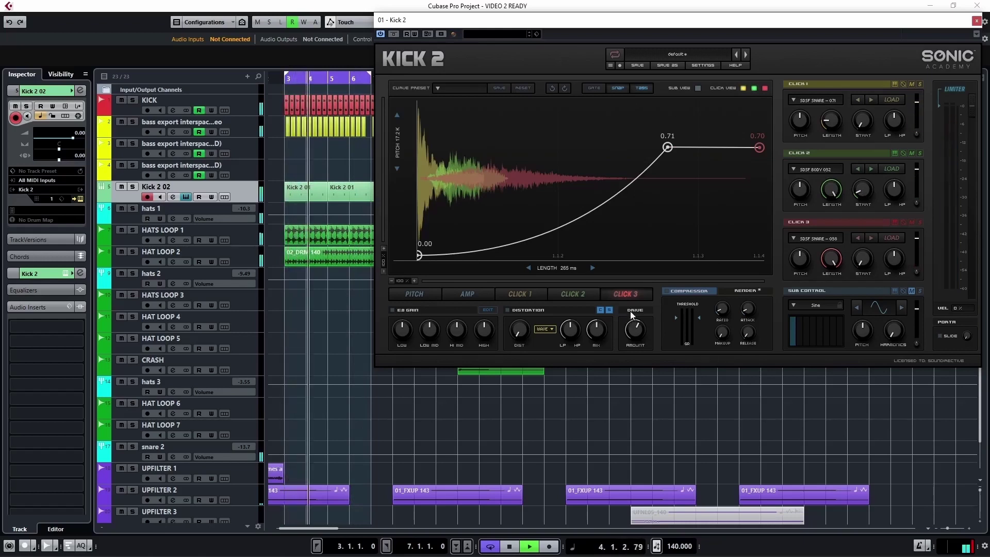
left_click_drag(636, 331, 645, 313)
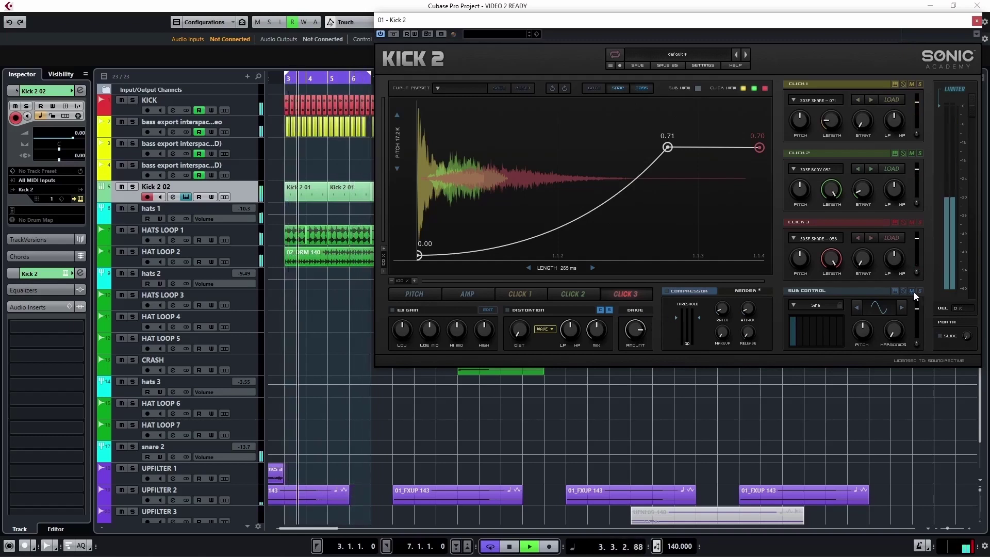
- Unmute the sub with its waveform shown, and load the 14 TC D SHARP CLICK thump preset from SDSF CURVES as the pitch curve
left_click(698, 88)
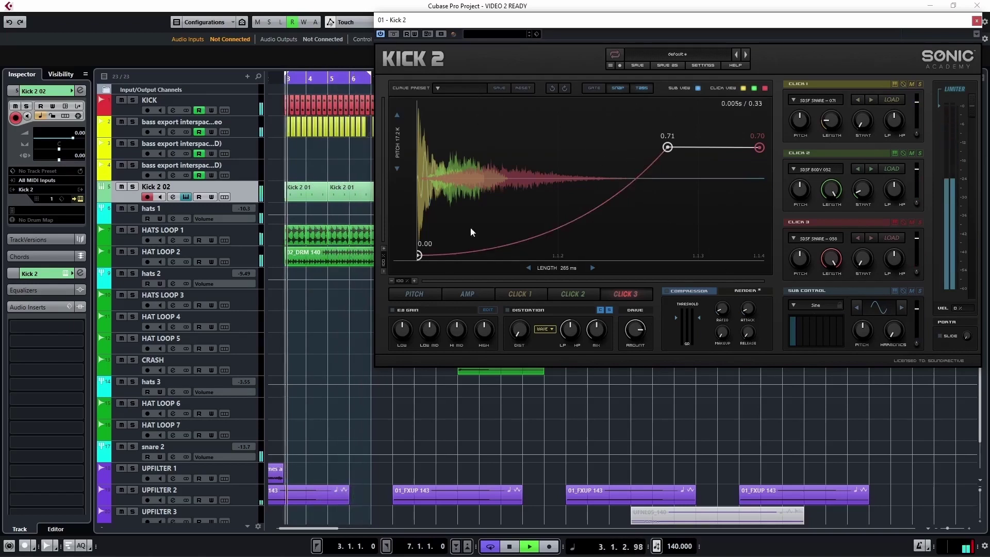
left_click(421, 293)
left_click(471, 91)
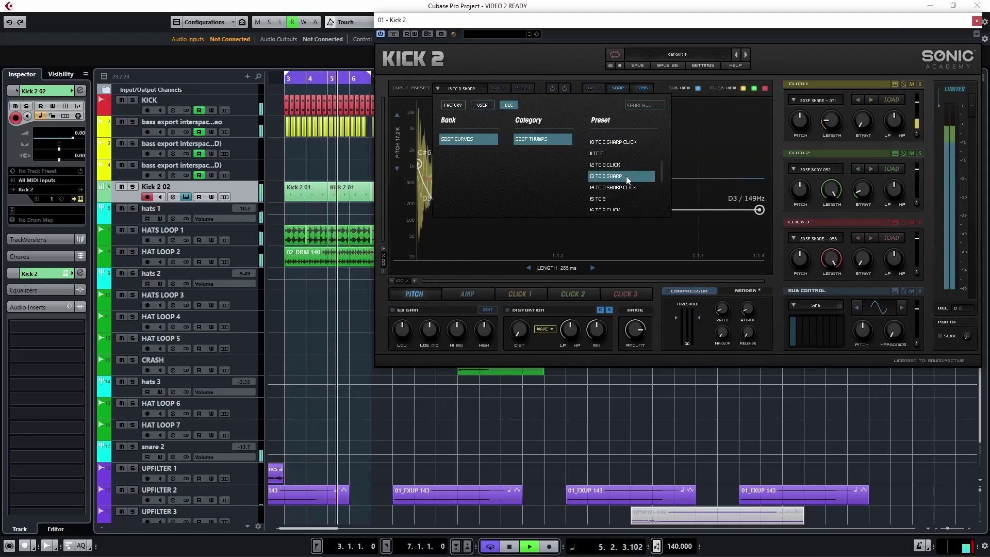
left_click(624, 187)
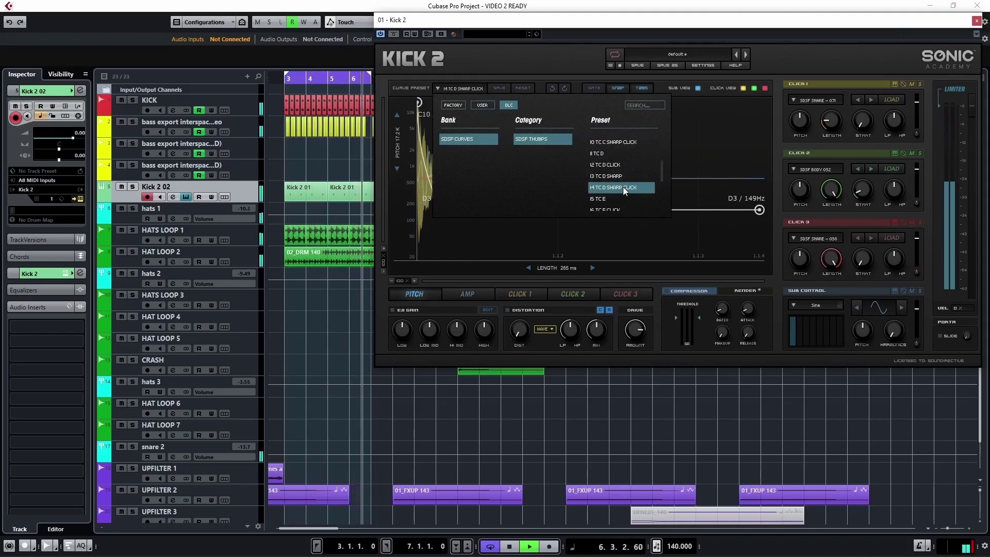
- Close the curve preset browser, enable the EQ with its graph shown, and cut the low band's gain fully
left_click(797, 58)
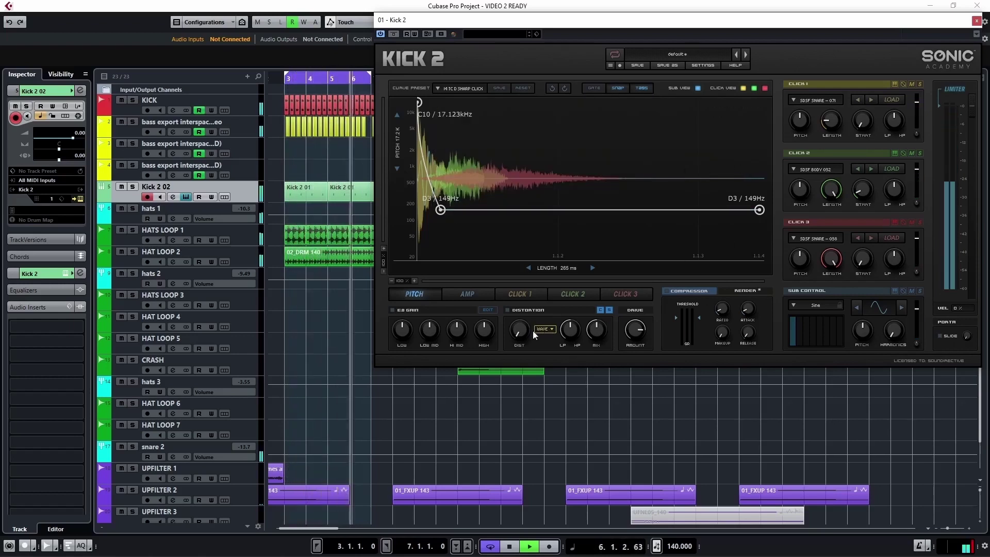
left_click(487, 310)
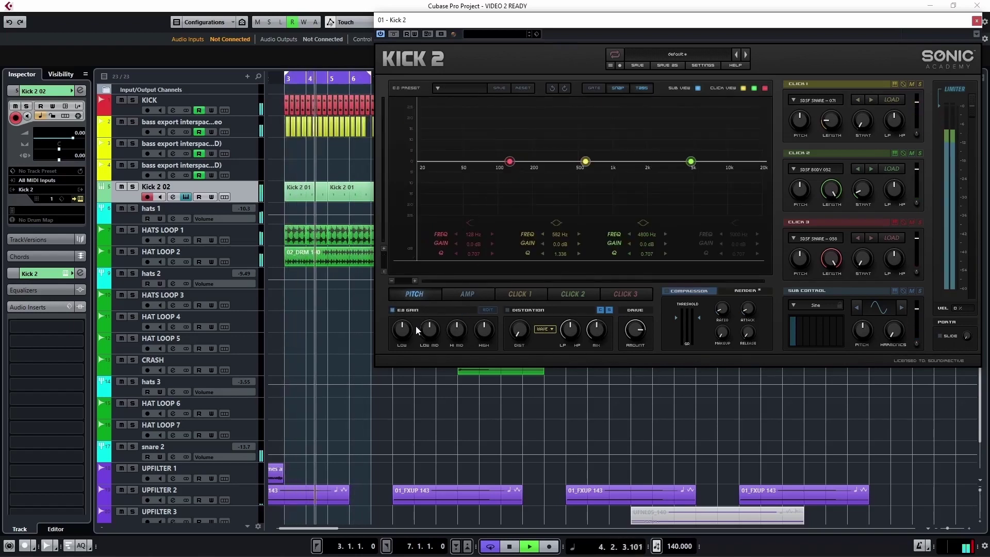
left_click_drag(407, 327, 398, 391)
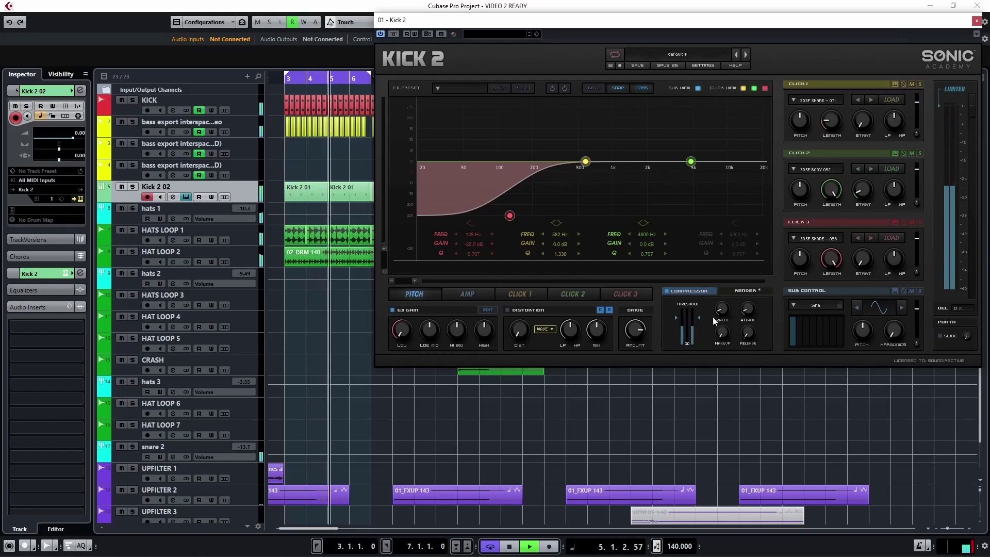
- Enable the compressor and adjust its threshold to about -7 dB
mouse_move(699, 318)
left_click_drag(699, 319, 700, 314)
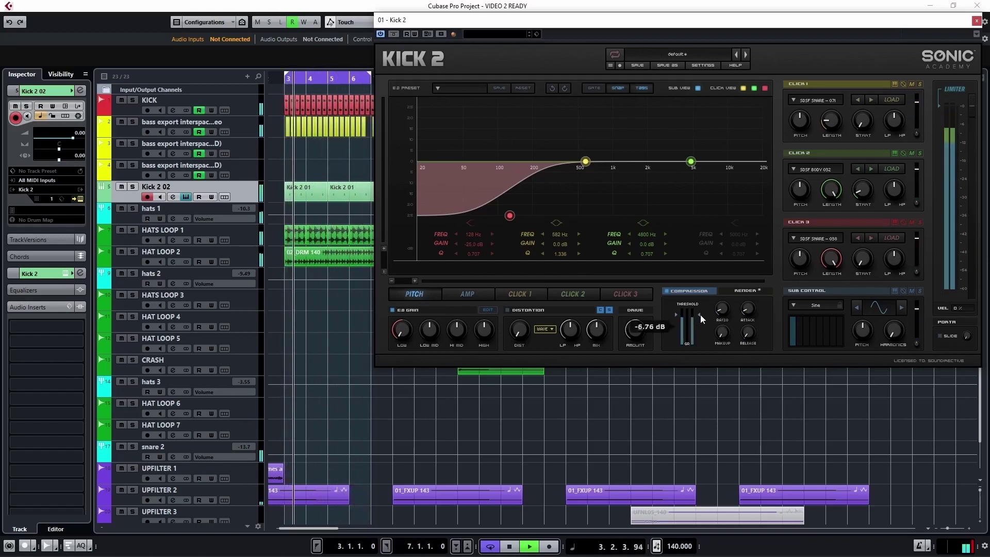
left_click_drag(699, 315, 701, 313)
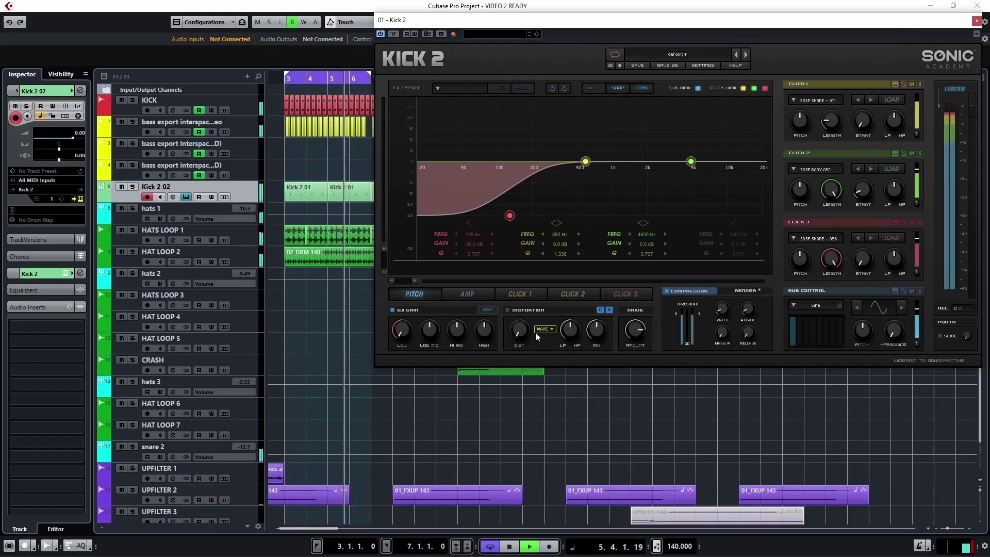
- Set the distortion type to Tape, enable the distortion and raise its amount slightly
left_click(551, 329)
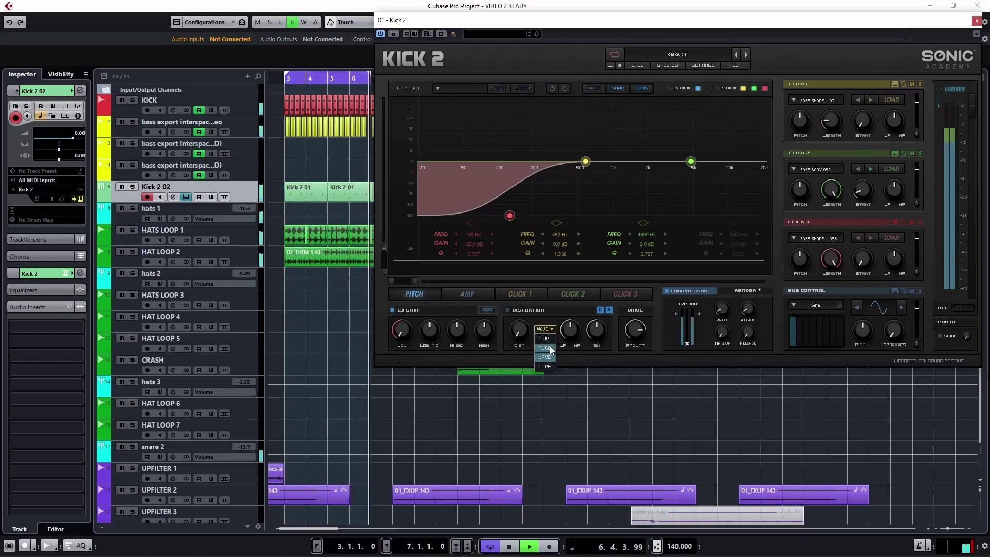
left_click(545, 367)
left_click(508, 310)
left_click_drag(522, 331, 543, 294)
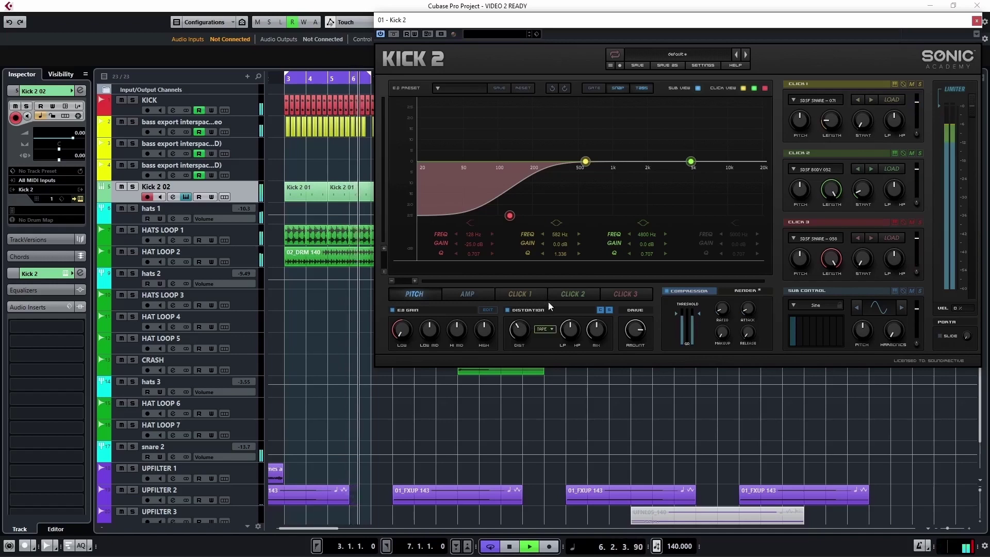
- Switch off the second of the two toggles in the distortion header and turn its LP/HP filter toward high-pass
left_click(609, 310)
left_click_drag(582, 342, 524, 329)
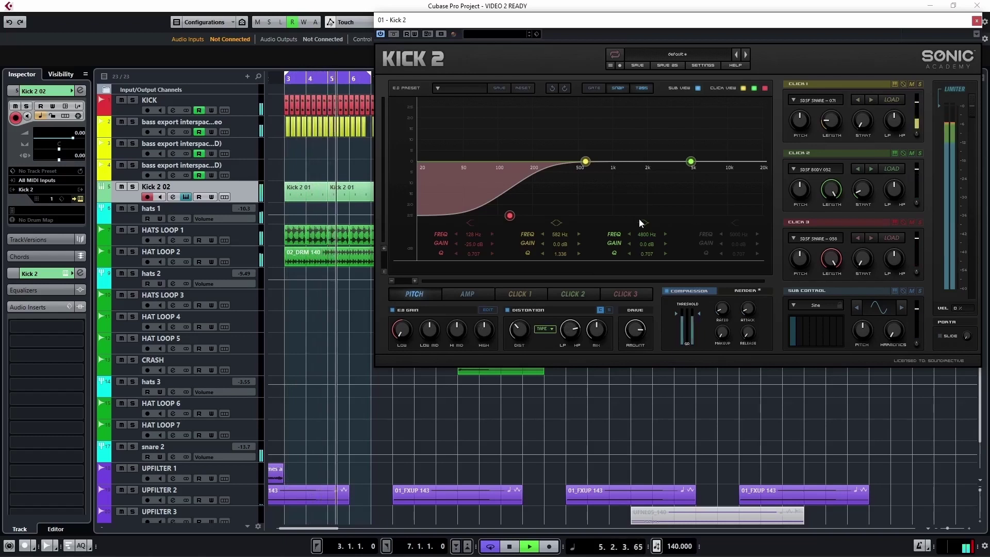
- Set the EQ's yellow band to 1302 Hz with a gain of -5.7 dB, and play the arrangement to check the snare in the mix
left_click_drag(585, 162, 624, 174)
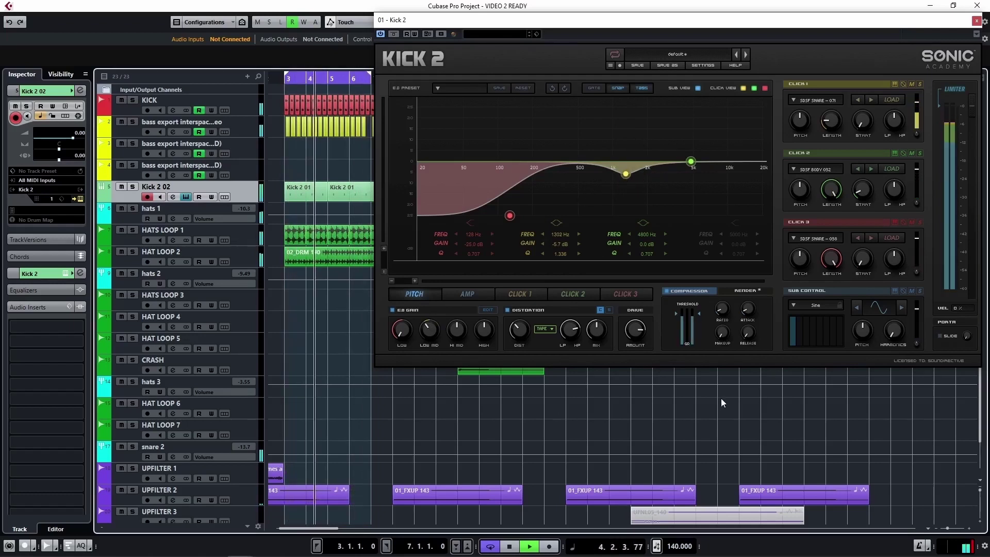
key("space")
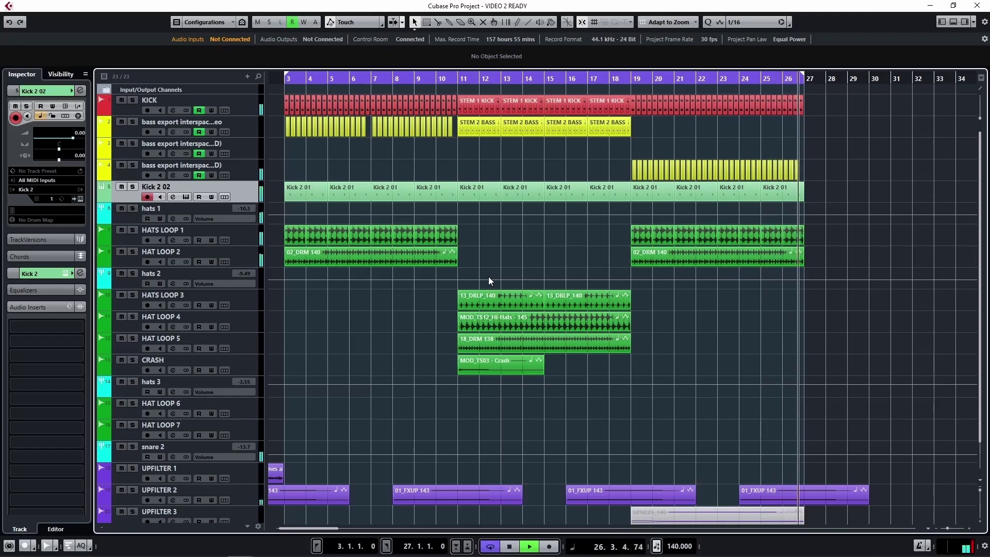
key("space")
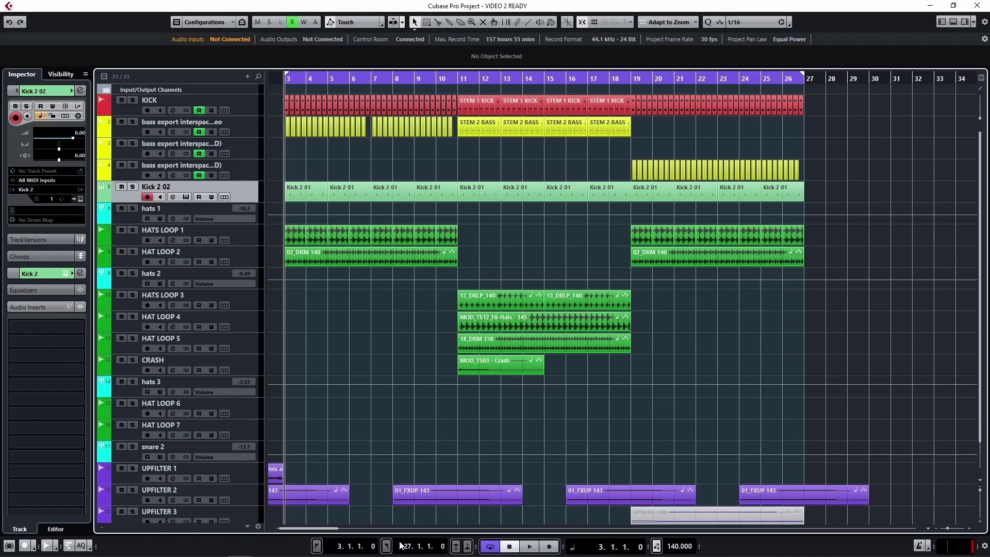
mouse_move(1, 556)
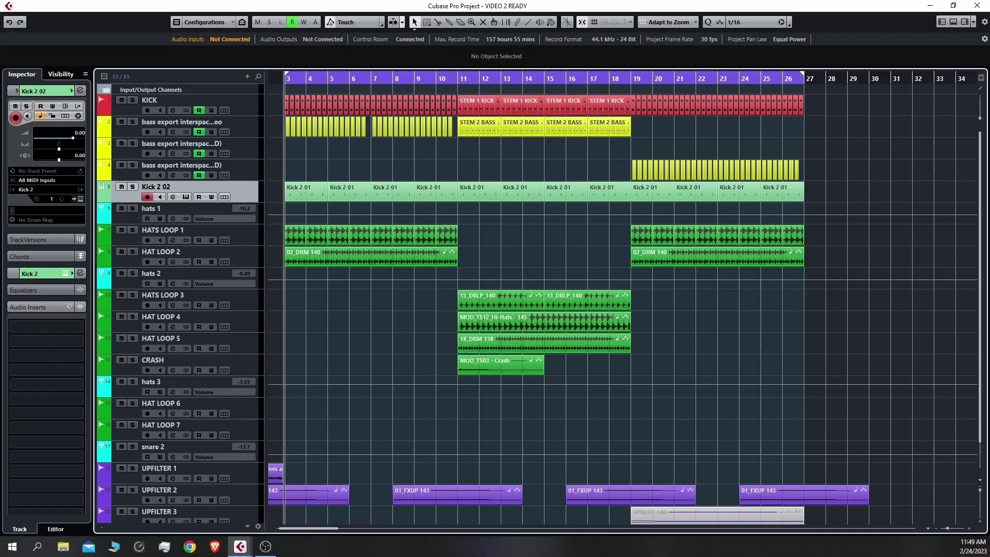